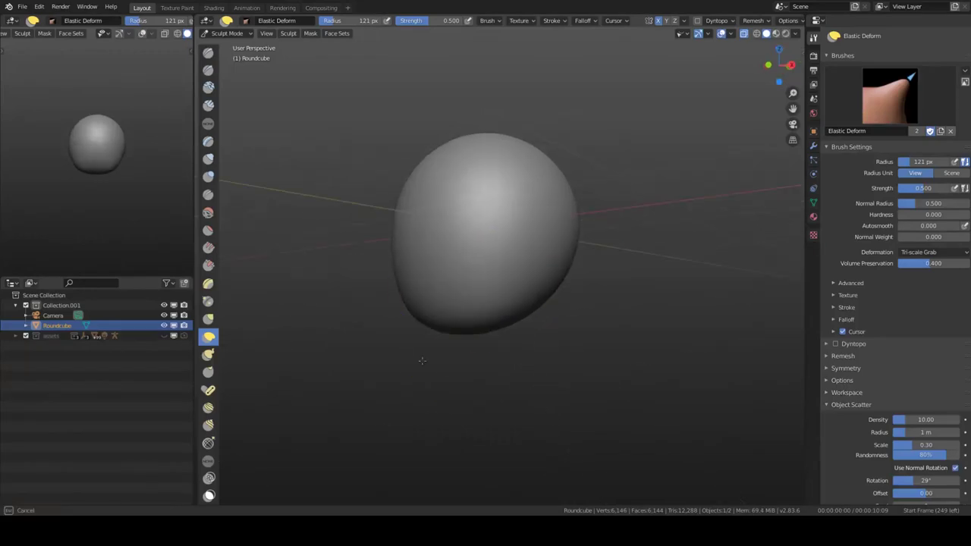
In a front view, move the head straight up along Z.
mouse_move(452, 346)
middle_down()
mouse_move(448, 190)
mouse_move(449, 361)
mouse_move(472, 282)
middle_up()
mouse_move(568, 315)
middle_down()
mouse_move(559, 130)
mouse_move(472, 119)
mouse_move(512, 137)
mouse_move(479, 372)
mouse_move(462, 265)
mouse_move(618, 137)
mouse_move(531, 227)
middle_up()
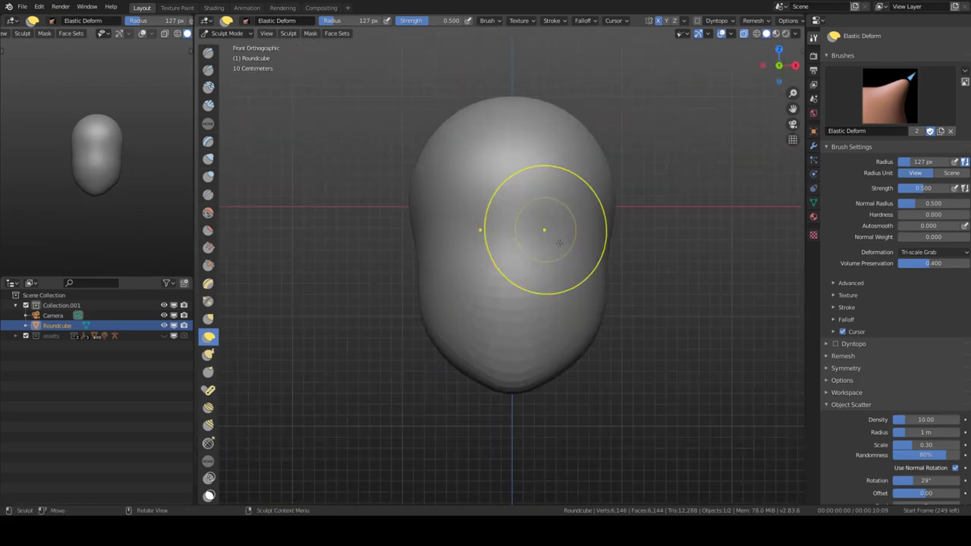
key(g)
key(z)
click(525, 314)
scroll(526, 313, down, 3)
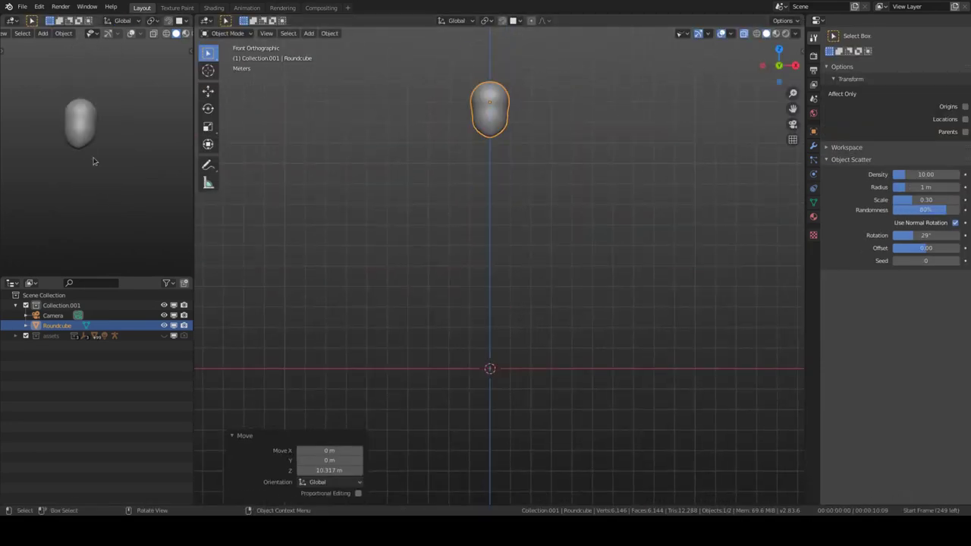
scroll(93, 161, up, 2)
scroll(525, 196, up, 2)
Add a round-cube chest sphere below the head, enlarge it and tilt the lower sphere.
click(496, 78)
click(286, 242)
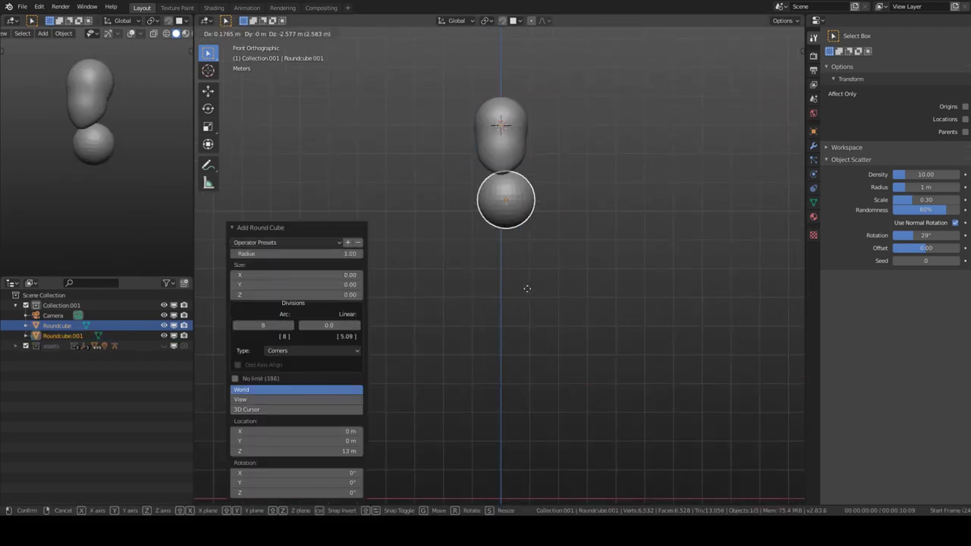
click(527, 325)
key(s)
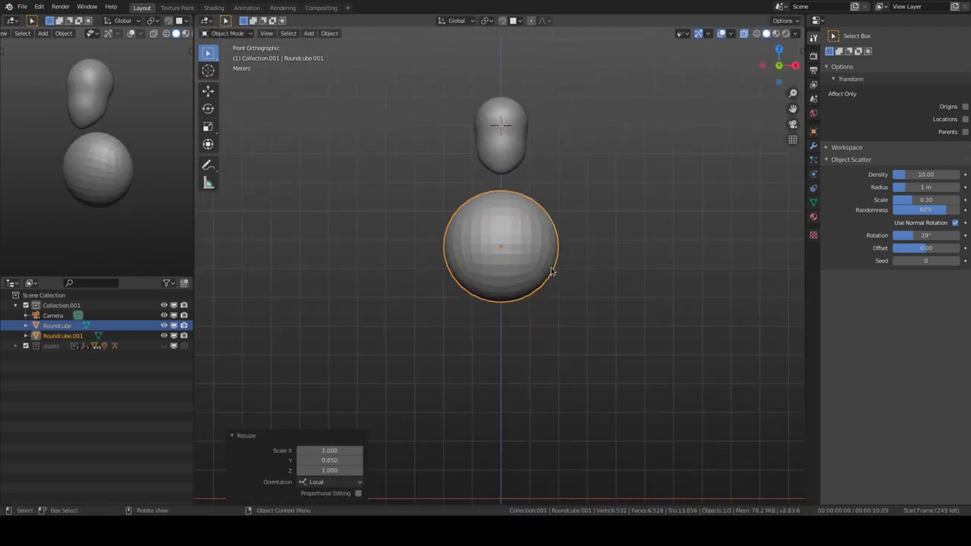
scroll(419, 268, up, 1)
key(r)
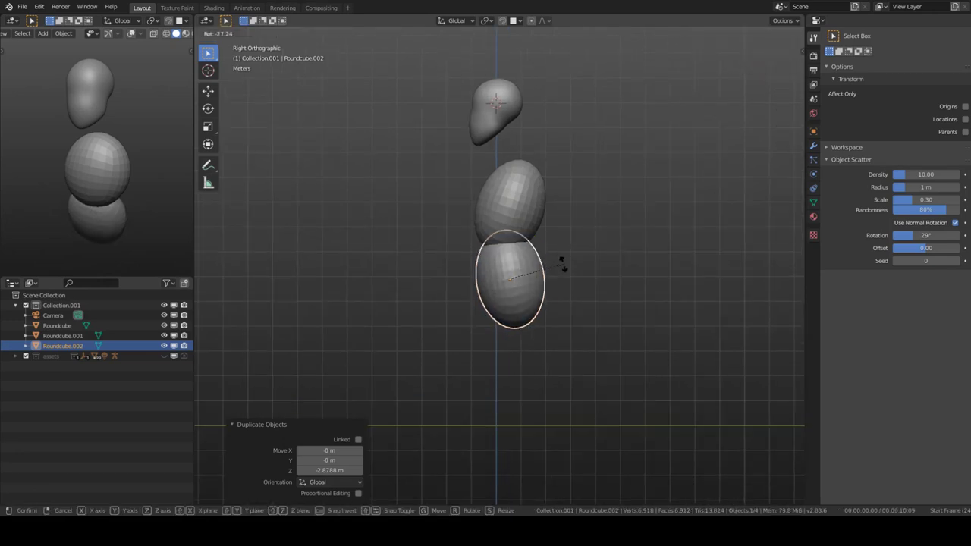
key(KP_1)
Add a round-cube arm capsule, tilt and move it outward, and mirror it.
key(q)
click(559, 217)
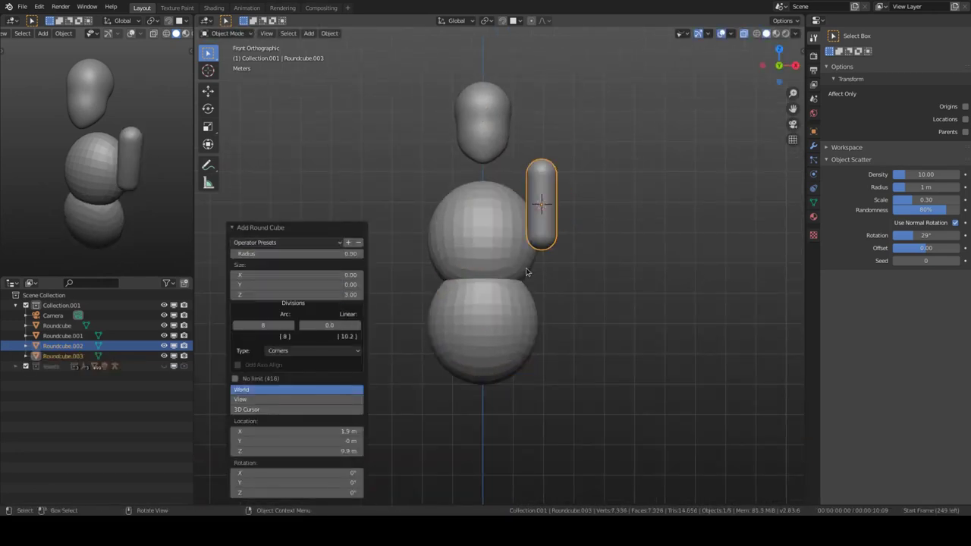
scroll(526, 272, up, 2)
key(r)
click(590, 190)
key(g)
click(601, 304)
click(543, 251)
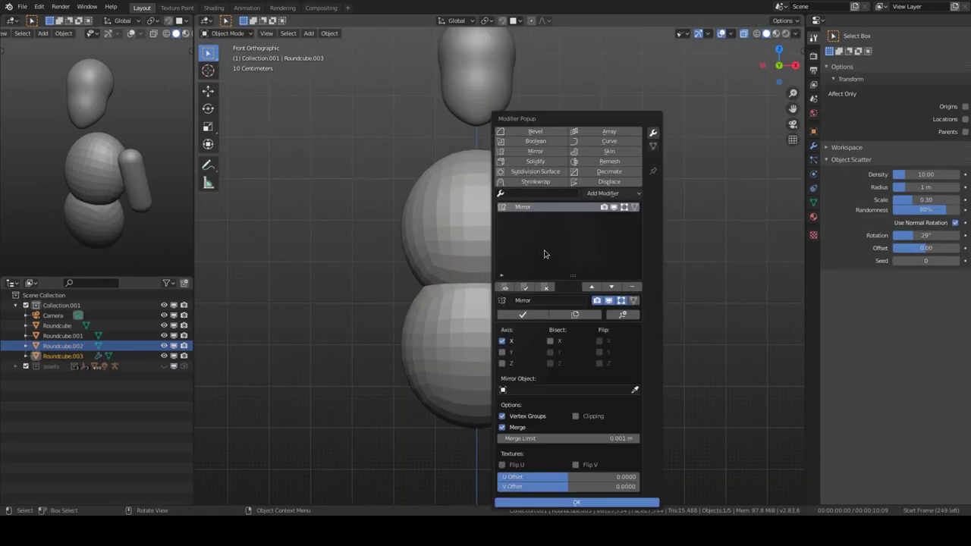
Place a sphere on the shoulder and mirror it to the other side.
mouse_move(577, 250)
middle_down()
mouse_move(509, 245)
mouse_move(575, 249)
mouse_move(549, 272)
middle_up()
click(579, 305)
key(alt+a)
key(shift+r)
key(g)
click(549, 272)
key(ctrl+l)
click(580, 275)
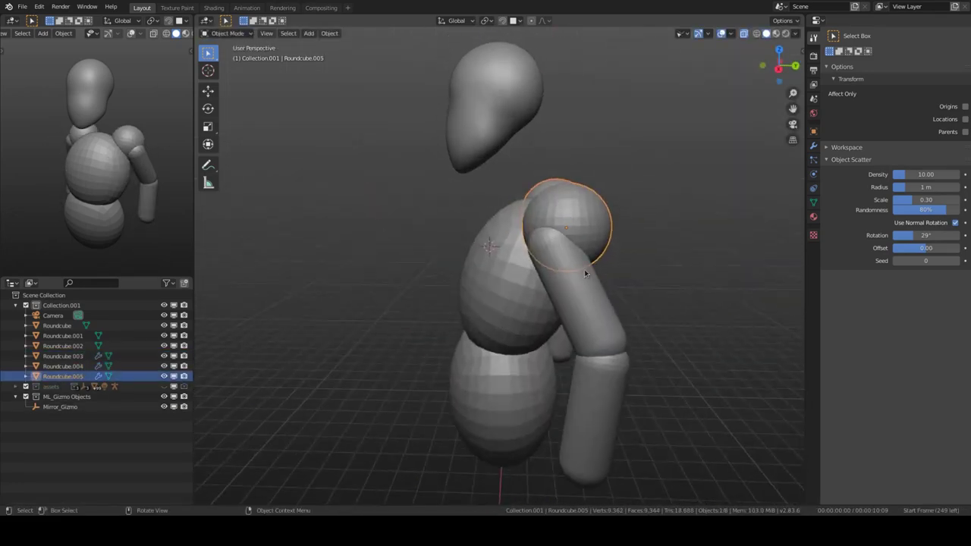
Add a round-cube Capsule and lower it into place as the neck.
key(KP_1)
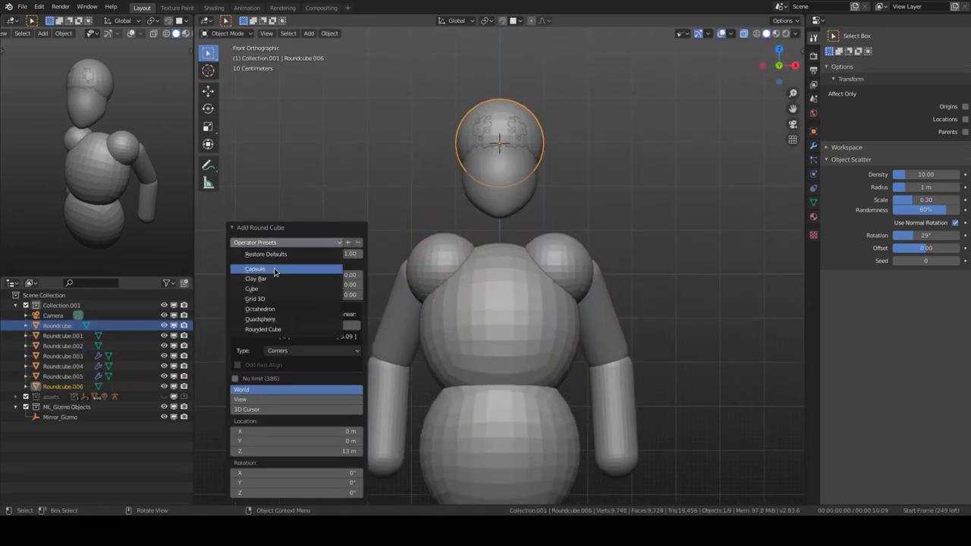
click(275, 270)
key(KP_3)
key(g)
key(z)
click(391, 277)
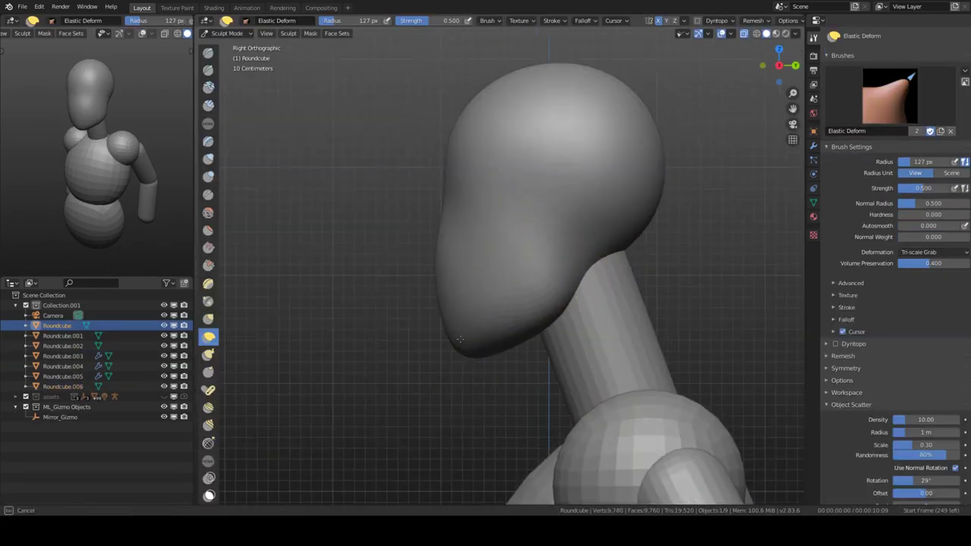
Fix the neck in position and rescale the chest sphere.
click(548, 308)
click(582, 326)
key(s)
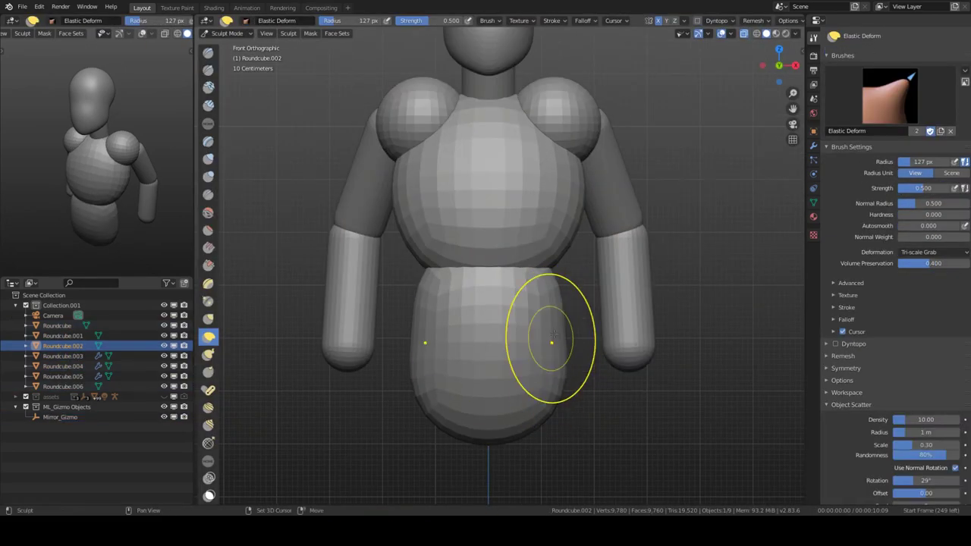
mouse_move(553, 333)
middle_down()
mouse_move(542, 238)
mouse_move(484, 159)
middle_up()
key(KP_1)
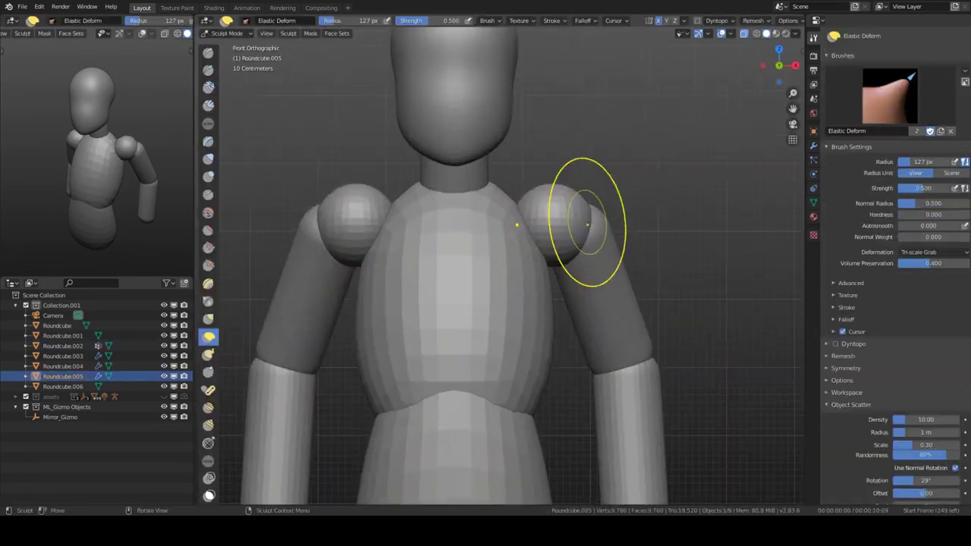
Shrink both arms to a smaller size.
mouse_move(585, 238)
middle_down()
mouse_move(542, 239)
mouse_move(585, 162)
mouse_move(531, 260)
mouse_move(478, 208)
mouse_move(510, 273)
mouse_move(511, 303)
mouse_move(533, 275)
mouse_move(581, 339)
mouse_move(460, 336)
mouse_move(556, 278)
mouse_move(590, 314)
mouse_move(513, 202)
mouse_move(530, 242)
mouse_move(566, 270)
mouse_move(535, 273)
middle_up()
click(599, 250)
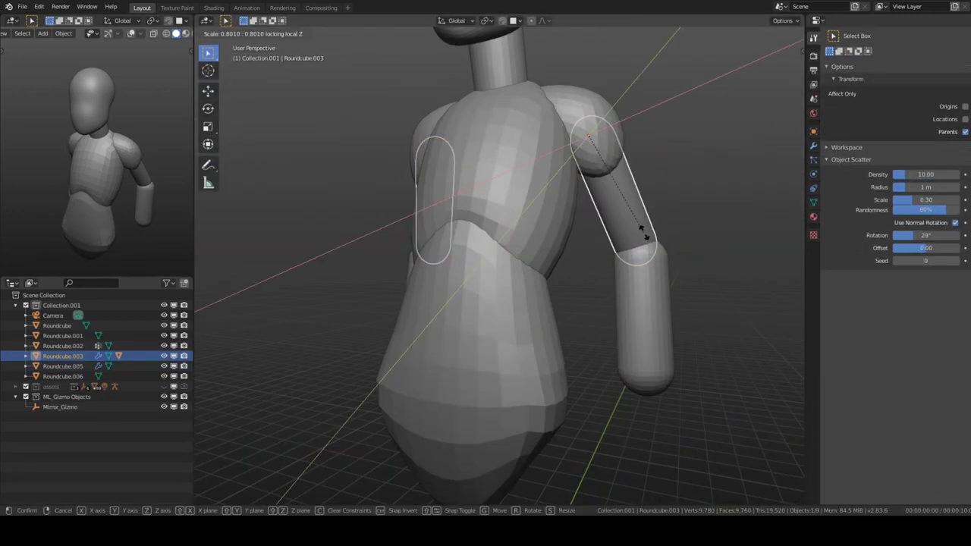
click(647, 357)
middle_drag(647, 356, 693, 311)
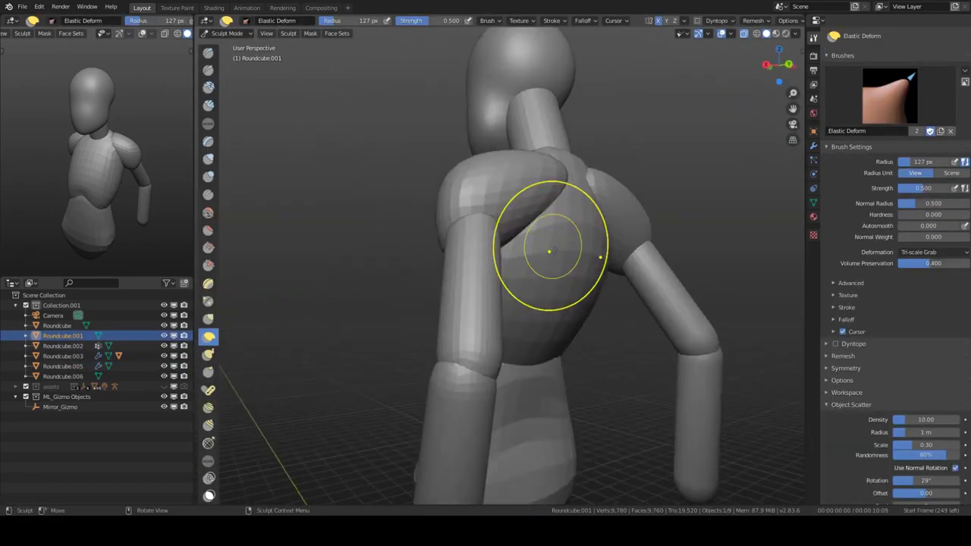
Sculpt the torso and shoulders with the Draw and Clay Strips brushes.
key(x)
middle_drag(552, 251, 504, 335)
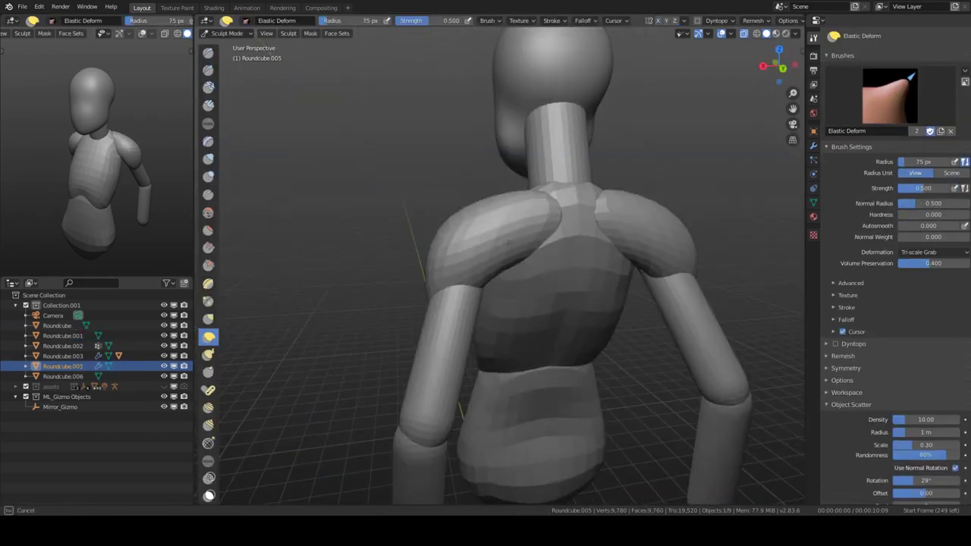
middle_drag(533, 248, 557, 292)
key(c)
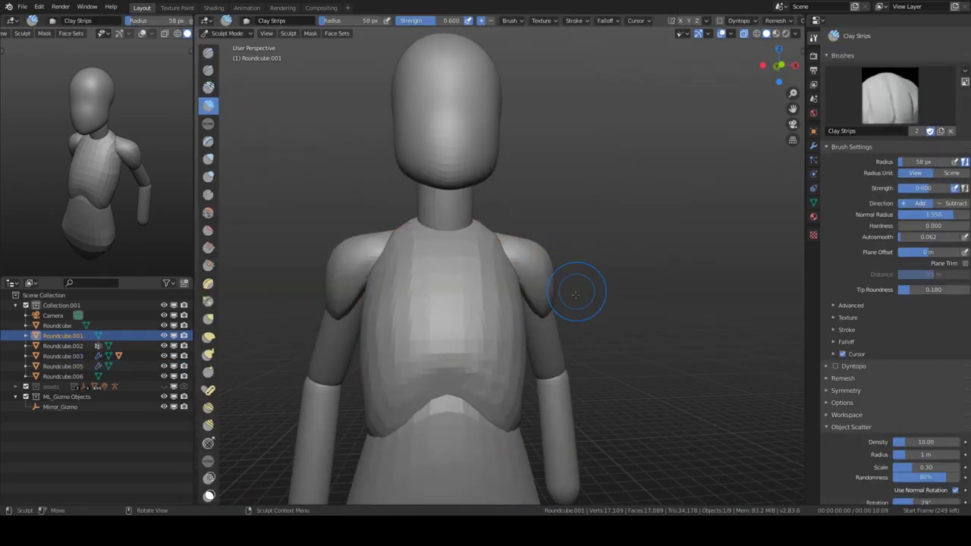
Lower the brush strength to 0.400 and enlarge the brush radius to 80 px.
alt+middle_drag(574, 288, 594, 294)
mouse_move(530, 346)
middle_down()
mouse_move(509, 253)
mouse_move(530, 281)
mouse_move(444, 238)
mouse_move(457, 212)
mouse_move(553, 217)
mouse_move(485, 401)
middle_up()
key(shift+f)
click(505, 251)
mouse_move(505, 251)
middle_down()
mouse_move(503, 342)
mouse_move(642, 281)
mouse_move(495, 348)
mouse_move(553, 278)
mouse_move(492, 321)
middle_up()
key(ctrl+Tab)
key(KP_1)
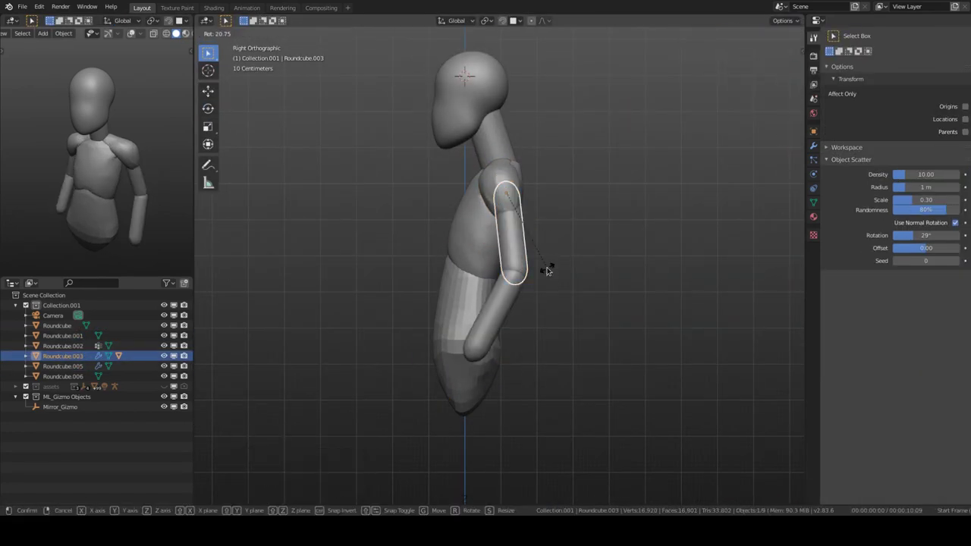
Sculpt the chest and back of the shoulders, then start on the pelvis with Clay.
click(516, 318)
key(ctrl+Tab)
mouse_move(516, 318)
middle_down()
mouse_move(565, 277)
mouse_move(485, 273)
mouse_move(466, 260)
mouse_move(550, 334)
middle_up()
key(ctrl+Tab)
click(509, 357)
key(ctrl+Tab)
mouse_move(585, 217)
middle_down()
mouse_move(509, 347)
mouse_move(417, 319)
mouse_move(574, 347)
mouse_move(526, 321)
mouse_move(568, 217)
mouse_move(537, 271)
mouse_move(488, 249)
mouse_move(552, 217)
middle_up()
key(c)
Reshape the pelvis symmetrically into a tapering hip with Elastic Deform.
key(shift+space)
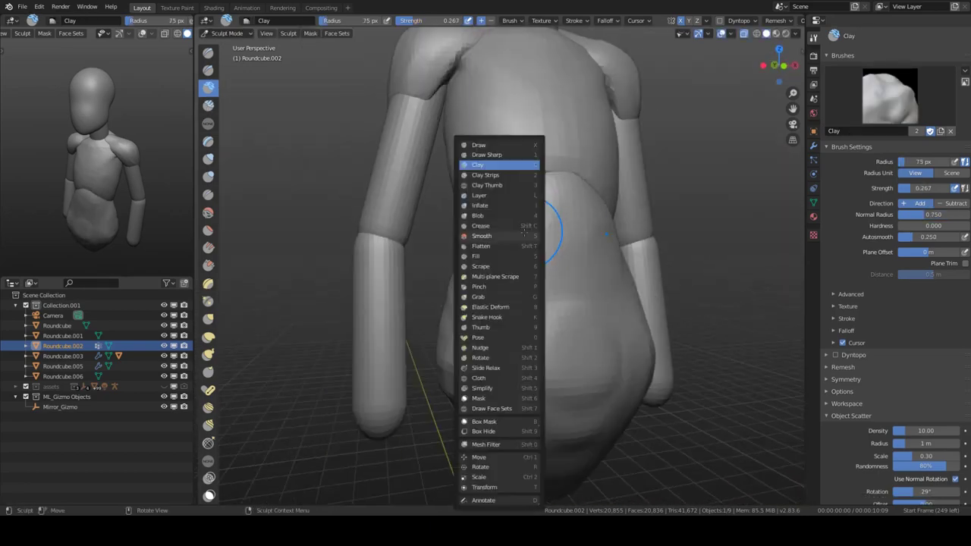
click(482, 334)
mouse_move(481, 334)
middle_down()
mouse_move(515, 208)
mouse_move(473, 231)
middle_up()
key(KP_1)
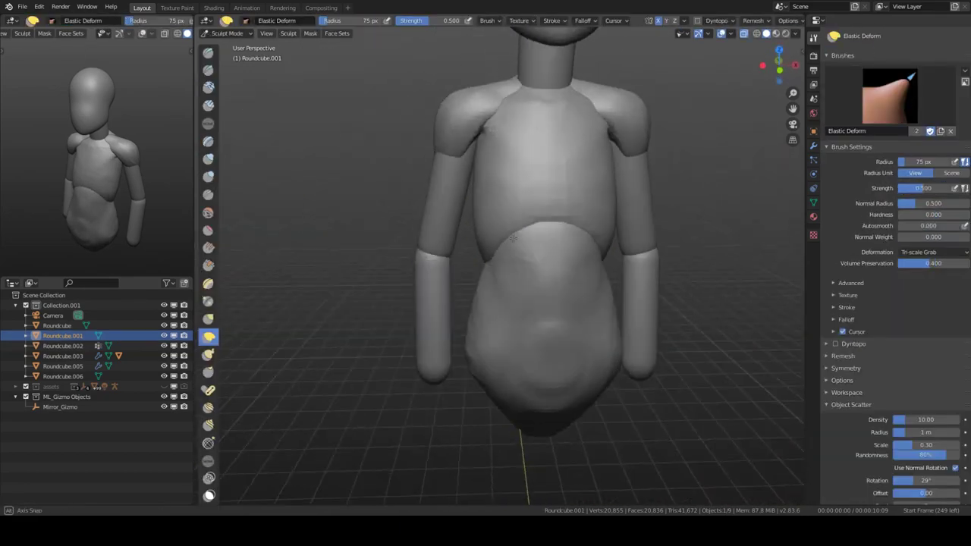
mouse_move(592, 357)
mouse_down()
mouse_move(607, 304)
mouse_move(599, 274)
mouse_up()
mouse_move(600, 275)
middle_down()
mouse_move(553, 313)
mouse_move(526, 210)
mouse_move(526, 258)
middle_up()
Add round-cube capsule thighs and lower legs with a sphere at each knee.
key(KP_1)
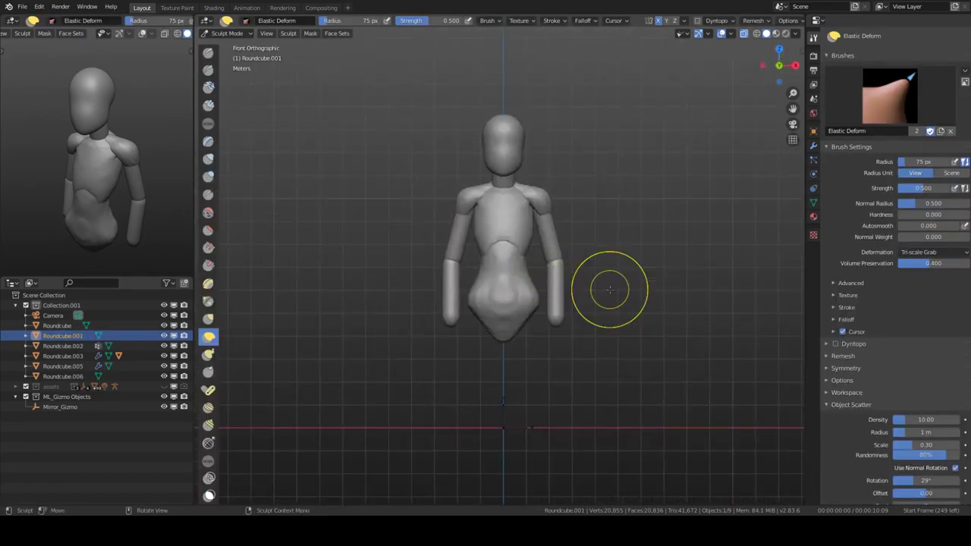
key(ctrl+Tab)
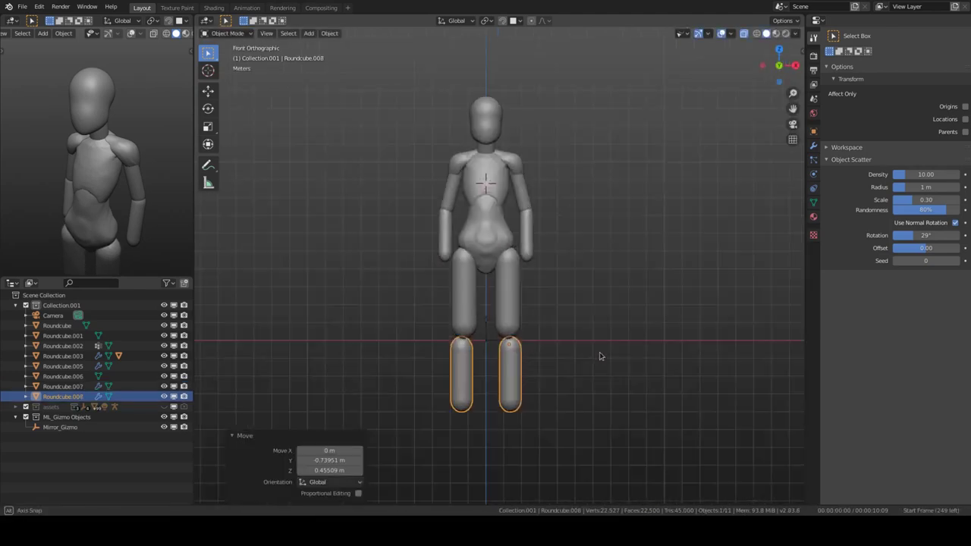
key(shift+a)
click(629, 341)
shift+click(546, 231)
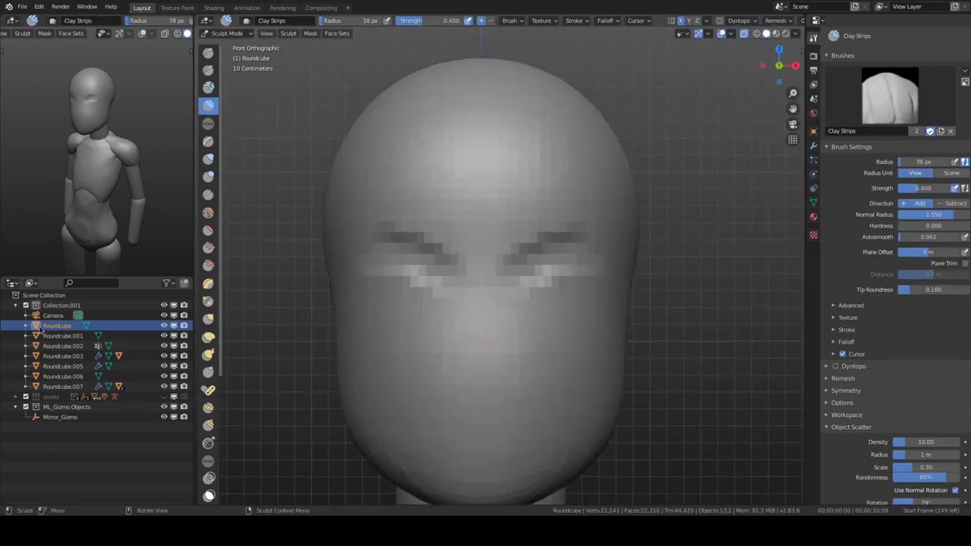
Set the brush radius to 54 px and strength to 0.267.
key(f)
click(539, 273)
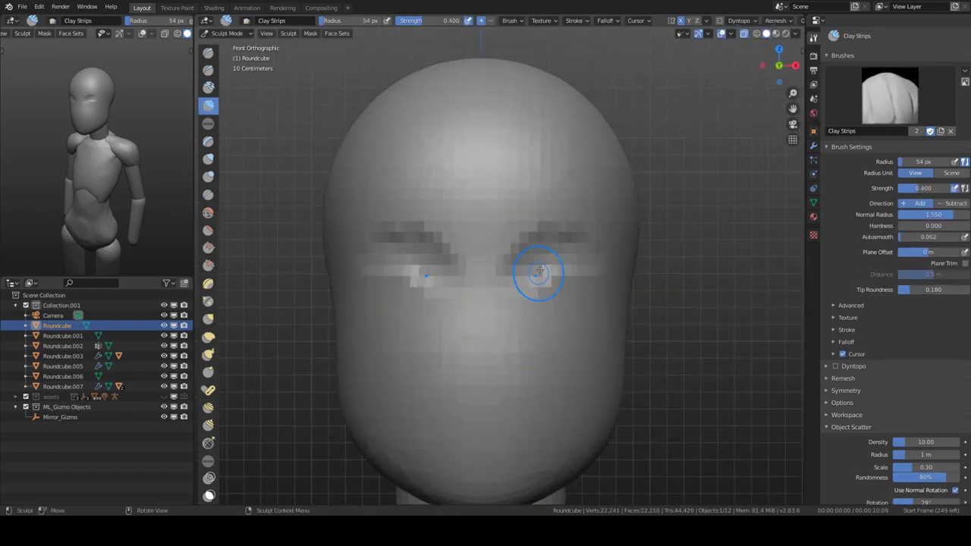
mouse_move(534, 295)
middle_down()
mouse_move(465, 276)
mouse_move(503, 303)
mouse_move(484, 347)
mouse_move(460, 308)
mouse_move(476, 379)
mouse_move(523, 173)
middle_up()
key(shift+f)
click(502, 217)
Shape the head's brow with Elastic Deform and Clay Strips.
key(shift+space)
click(523, 334)
mouse_move(524, 334)
middle_down()
mouse_move(375, 364)
mouse_move(574, 310)
mouse_move(534, 258)
middle_up()
key(c)
scroll(539, 272, down, 2)
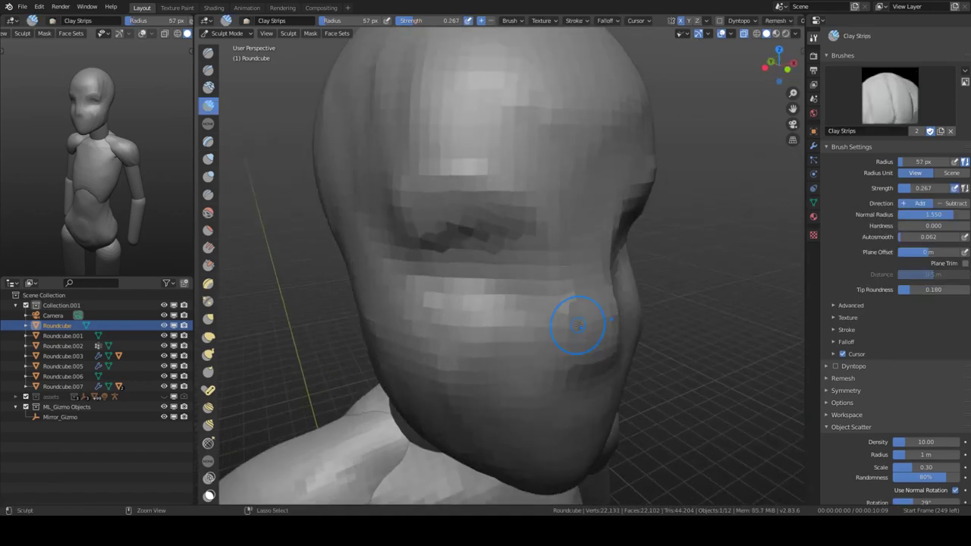
middle_drag(577, 325, 607, 303)
Remesh the head into an even mesh and keep building it with Draw and Clay Strips.
click(775, 20)
mouse_move(507, 277)
middle_down()
mouse_move(548, 190)
mouse_move(607, 321)
mouse_move(499, 246)
mouse_move(476, 324)
middle_up()
key(ctrl+r)
key(x)
key(c)
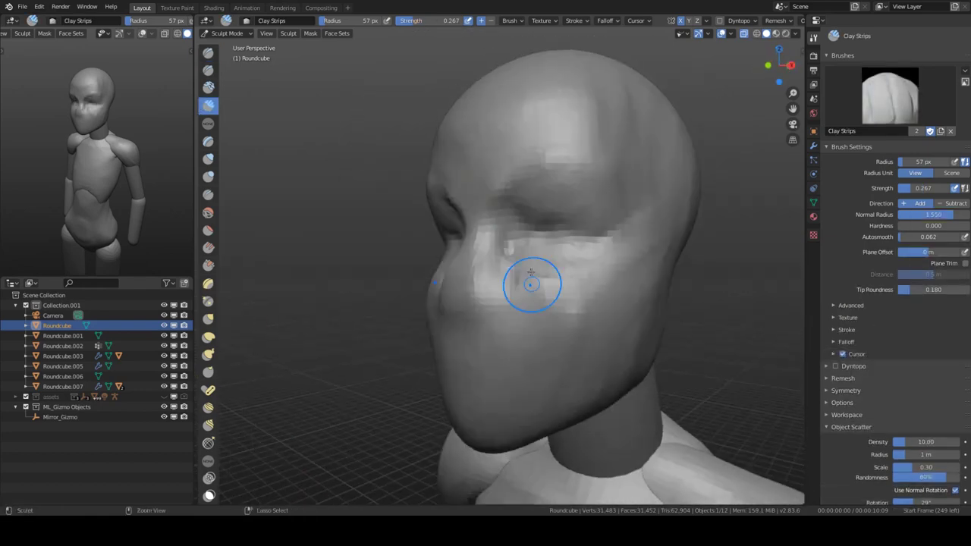
Carve the nose, jaw and eye sockets using Grab, Clay Strips and Draw Sharp.
middle_drag(528, 294, 538, 335)
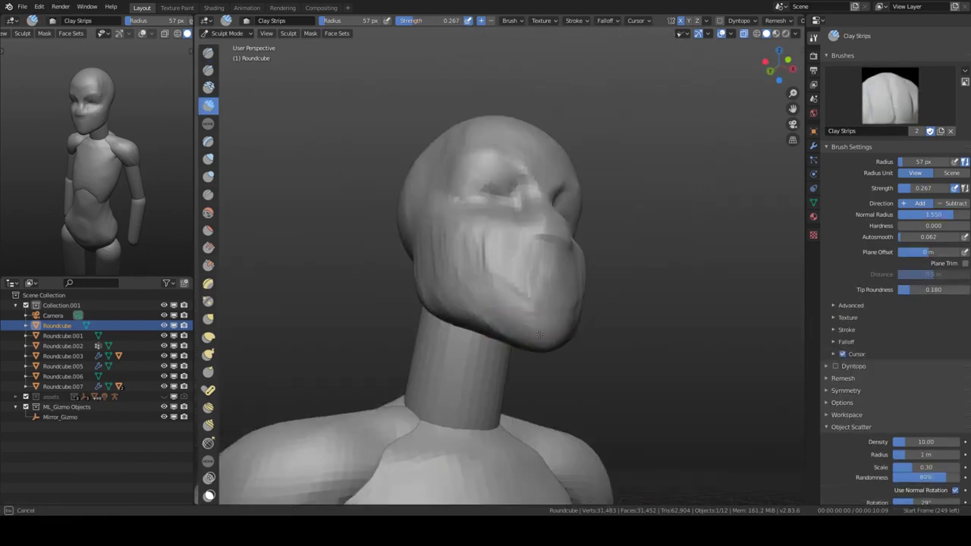
mouse_move(514, 216)
middle_down()
mouse_move(537, 302)
mouse_move(508, 215)
middle_up()
key(g)
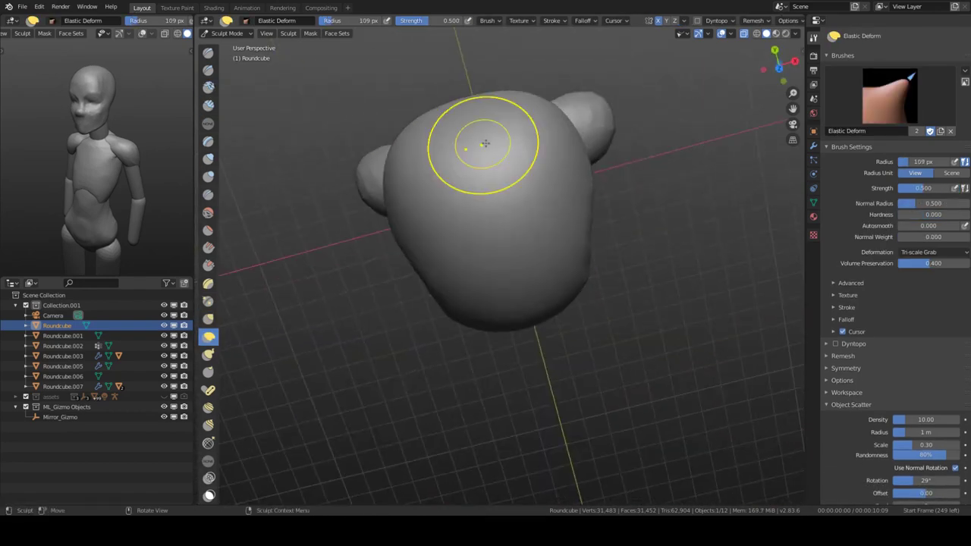
mouse_move(485, 142)
middle_down()
mouse_move(481, 158)
mouse_move(536, 176)
mouse_move(455, 386)
mouse_move(516, 318)
mouse_move(546, 303)
mouse_move(531, 227)
mouse_move(514, 314)
mouse_move(565, 179)
mouse_move(531, 251)
mouse_move(525, 325)
middle_up()
key(c)
click(208, 69)
scroll(531, 250, down, 3)
scroll(531, 250, up, 2)
key(KP_1)
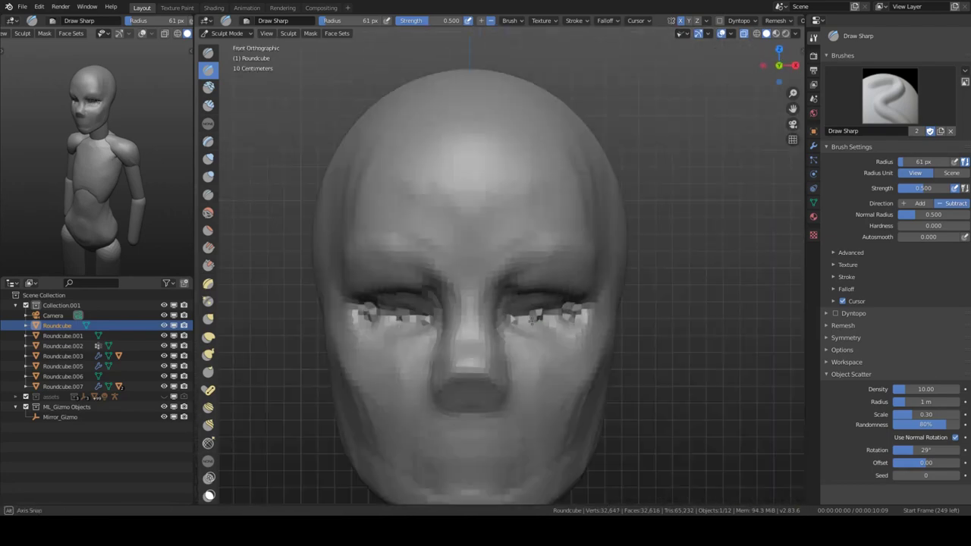
key(ctrl+Tab)
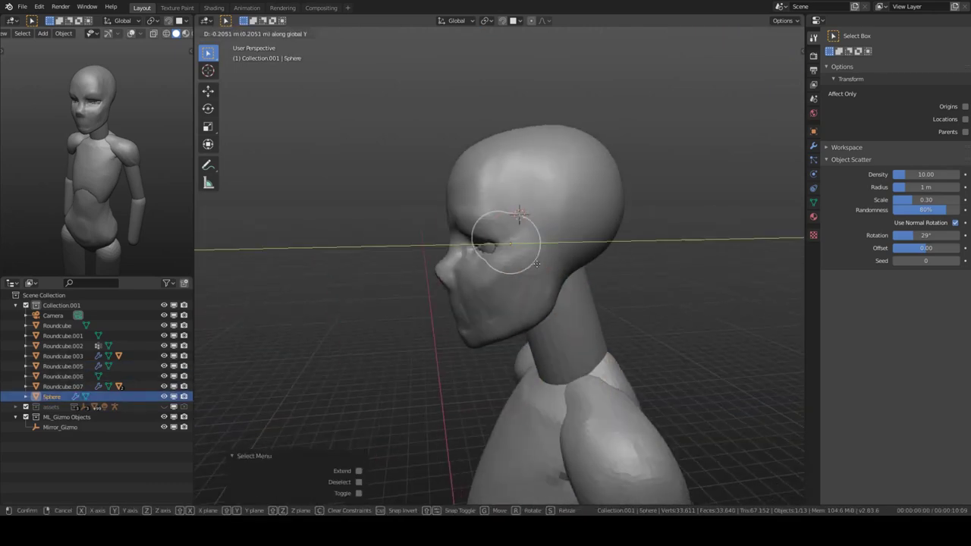
Finish placing the eye spheres and make the head mesh active.
key(KP_1)
click(620, 248)
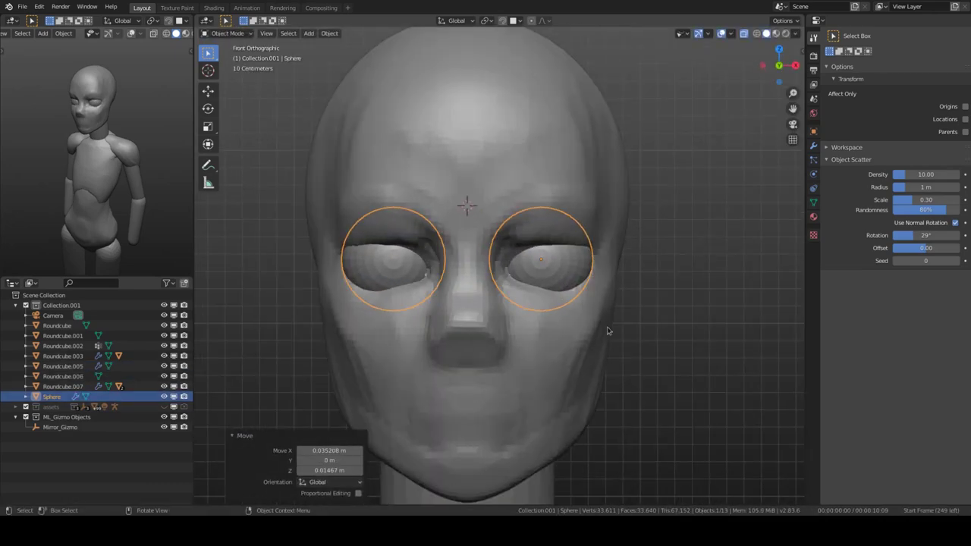
mouse_move(607, 331)
middle_down()
mouse_move(576, 281)
mouse_move(498, 293)
middle_up()
click(498, 293)
Sculpt the head from the side and front with Elastic Deform.
key(ctrl+Tab)
middle_drag(541, 260, 481, 262)
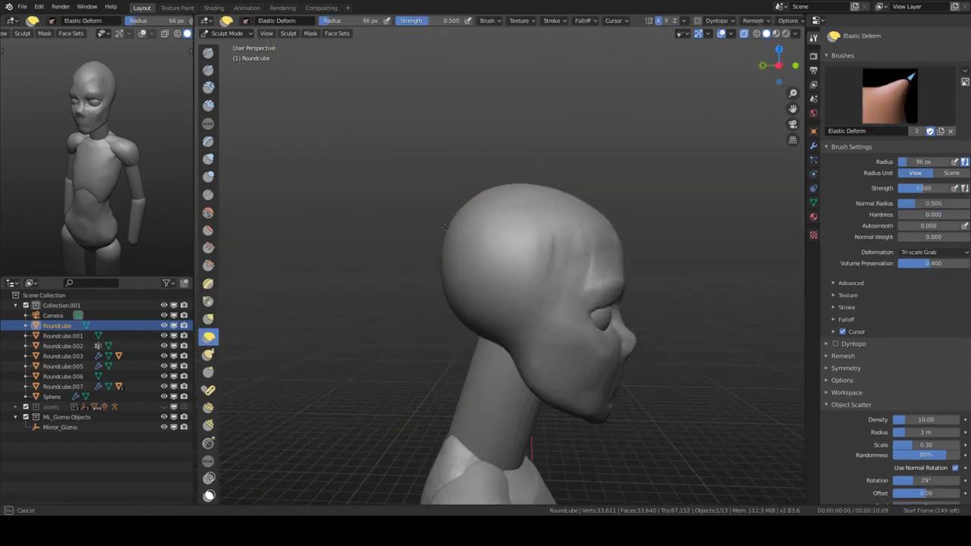
middle_drag(490, 345, 561, 222)
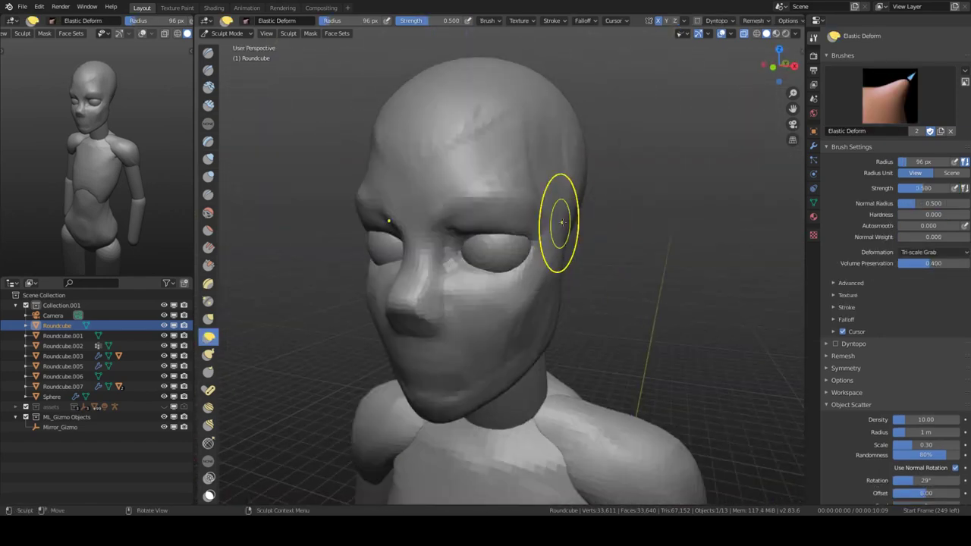
key(ctrl+Tab)
key(KP_1)
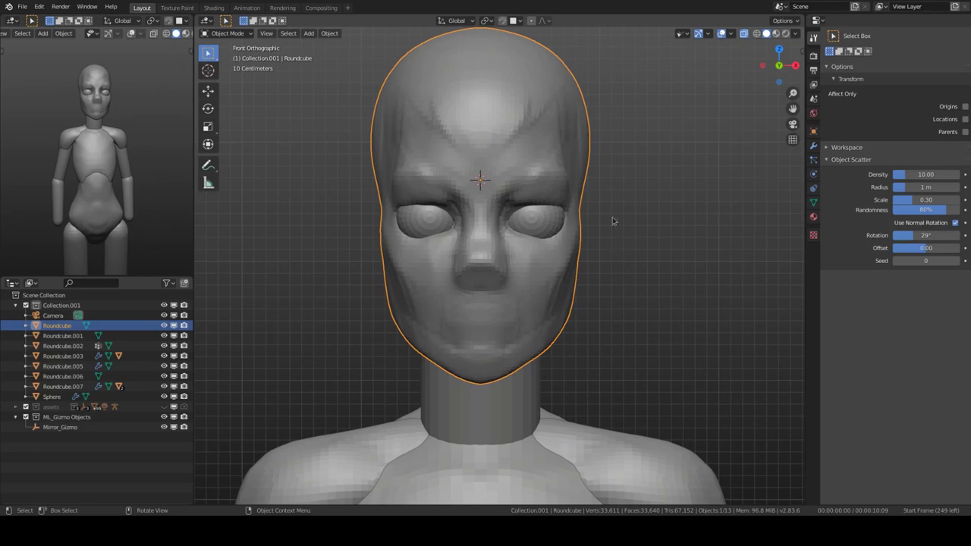
Add a cylinder and flatten it into disc ears on both sides of the head.
key(shift+a)
click(657, 305)
key(s)
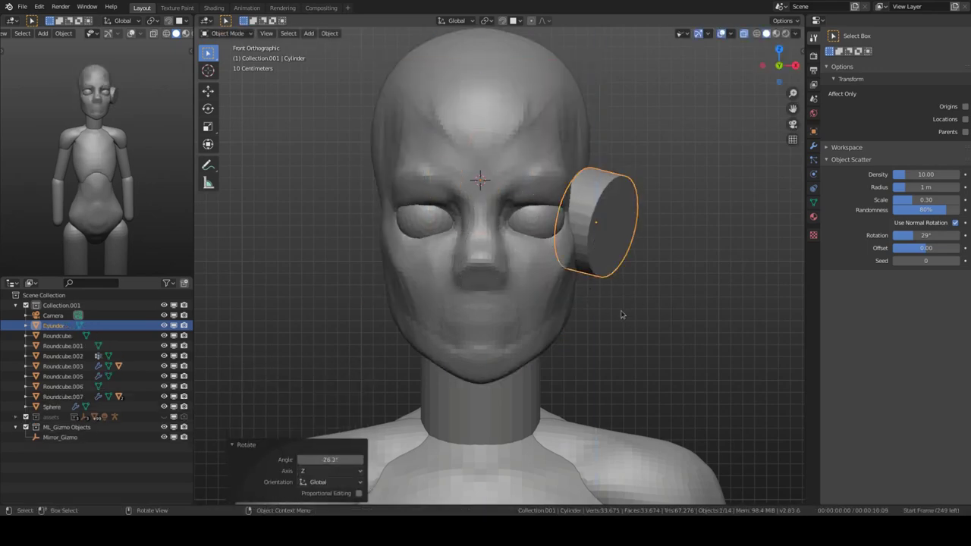
key(KP_1)
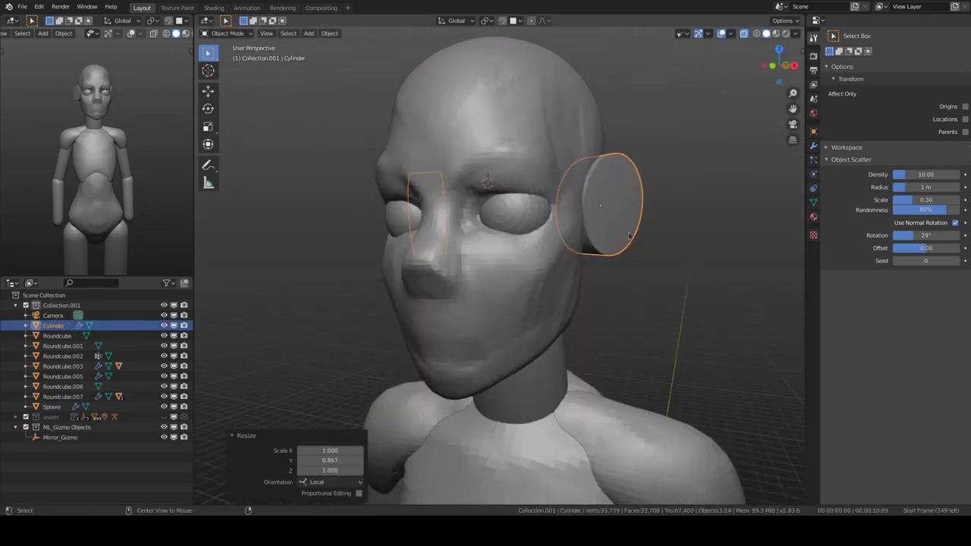
right_click(632, 247)
click(585, 269)
scroll(563, 232, down, 3)
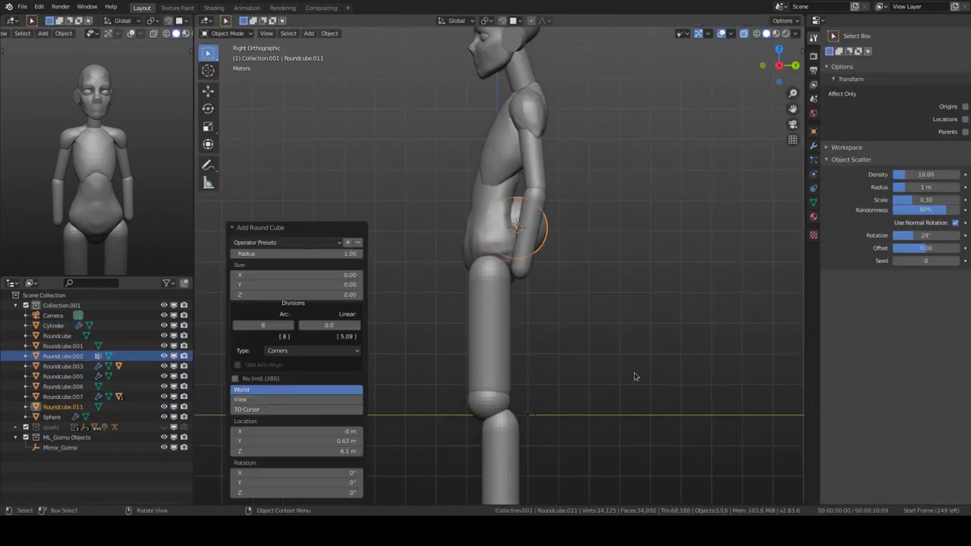
Add the thigh piece to the selection and build up the hips with Clay Strips.
shift+click(500, 345)
key(ctrl+l)
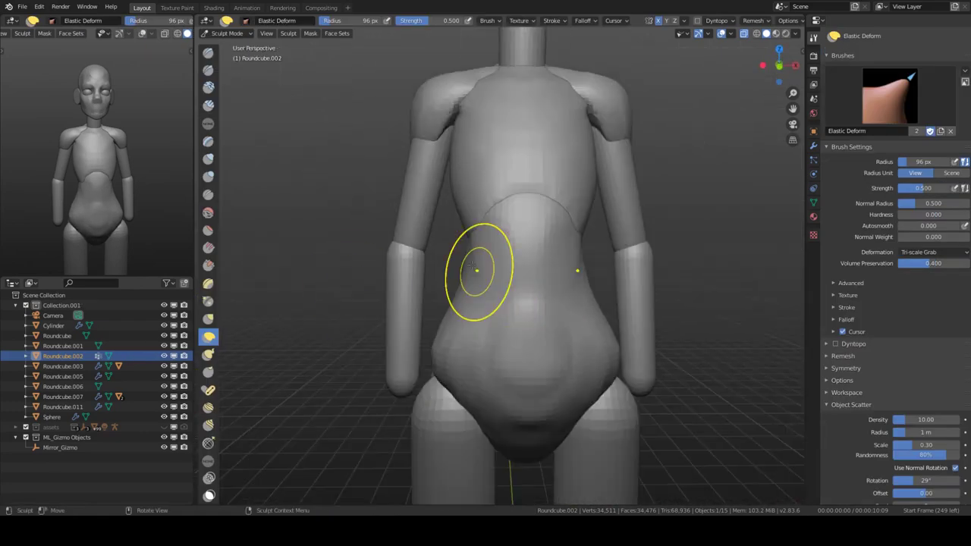
mouse_move(477, 271)
middle_down()
mouse_move(466, 330)
mouse_move(493, 338)
mouse_move(462, 190)
mouse_move(516, 212)
mouse_move(570, 278)
middle_up()
key(c)
key(x)
key(c)
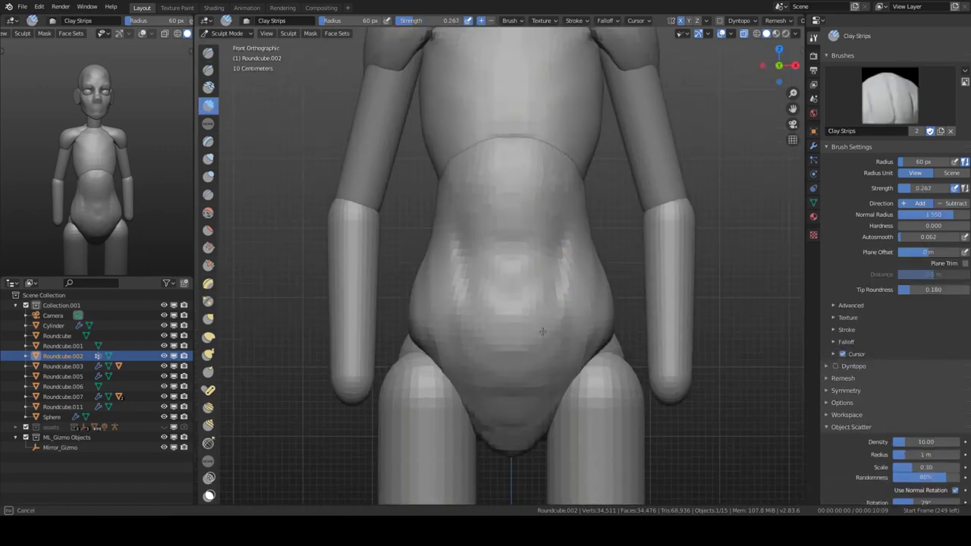
Shape the torso's sides and back with the Elastic Deform brush.
middle_drag(520, 334, 527, 286)
key(g)
key(ctrl+Tab)
mouse_move(416, 279)
middle_down()
mouse_move(622, 329)
mouse_move(579, 287)
middle_up()
key(ctrl+Tab)
key(ctrl+Tab)
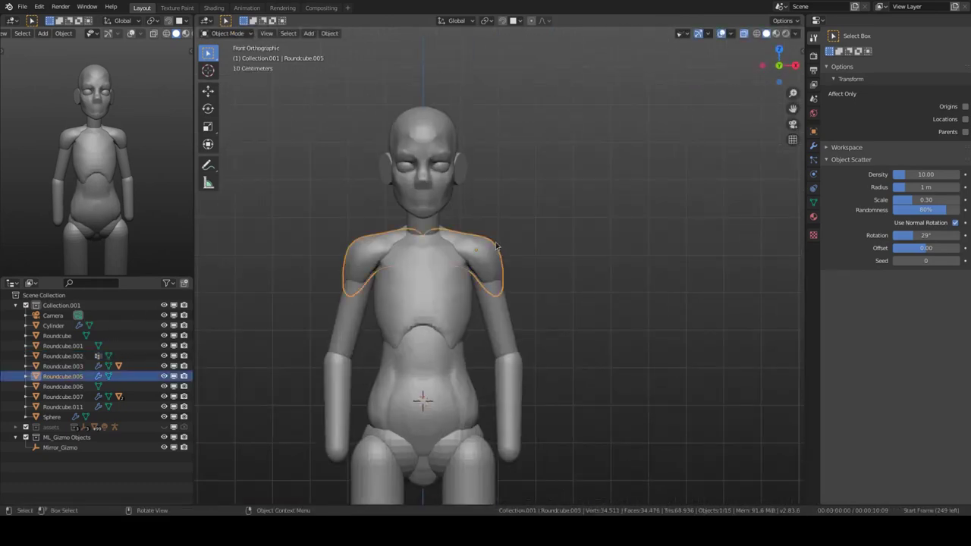
key(ctrl+Tab)
scroll(496, 245, up, 4)
mouse_move(508, 210)
middle_down()
mouse_move(531, 228)
mouse_move(511, 245)
mouse_move(584, 244)
mouse_move(503, 213)
mouse_move(558, 269)
mouse_move(585, 260)
mouse_move(557, 263)
middle_up()
key(g)
key(ctrl+Tab)
Reshape the front of the torso with a smaller Elastic Deform brush from the front view.
key(KP_1)
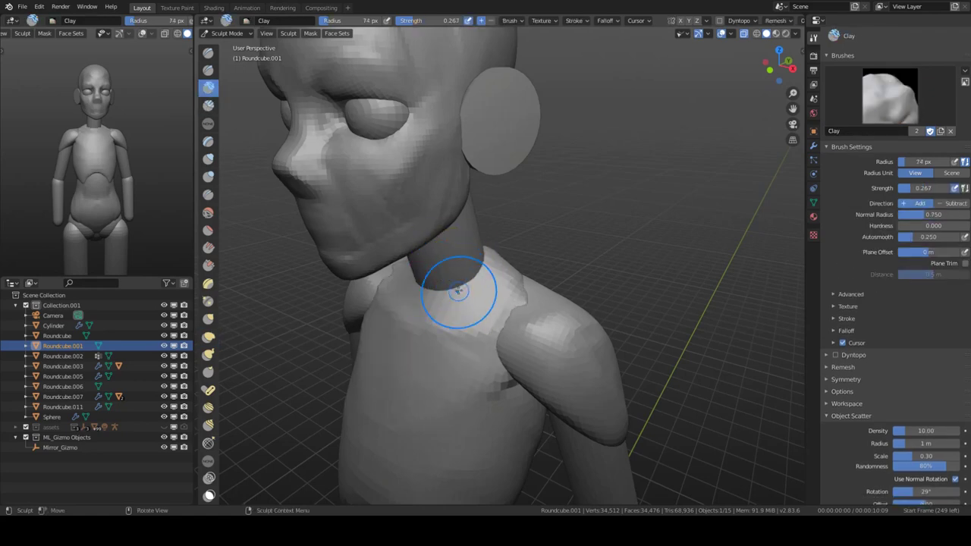
mouse_move(458, 291)
middle_down()
mouse_move(601, 267)
mouse_move(558, 275)
mouse_move(589, 303)
mouse_move(559, 243)
mouse_move(529, 217)
middle_up()
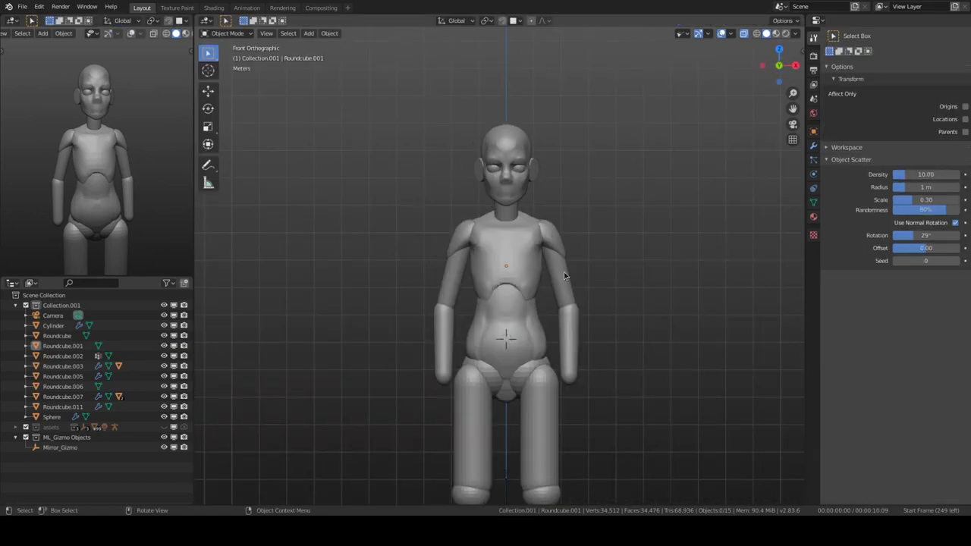
click(435, 261)
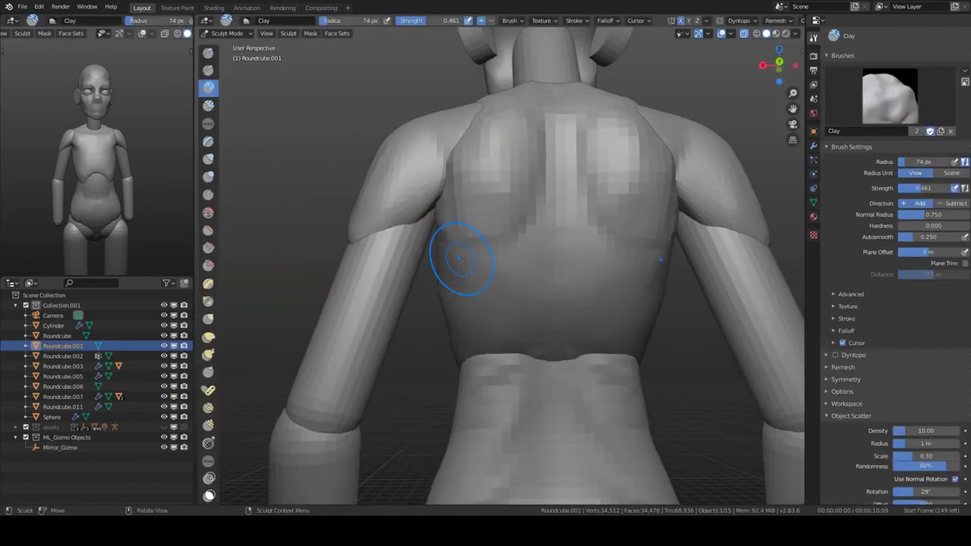
mouse_move(401, 250)
middle_down()
mouse_move(581, 325)
mouse_move(548, 346)
mouse_move(559, 276)
mouse_move(531, 288)
middle_up()
click(209, 336)
middle_drag(455, 303, 548, 210)
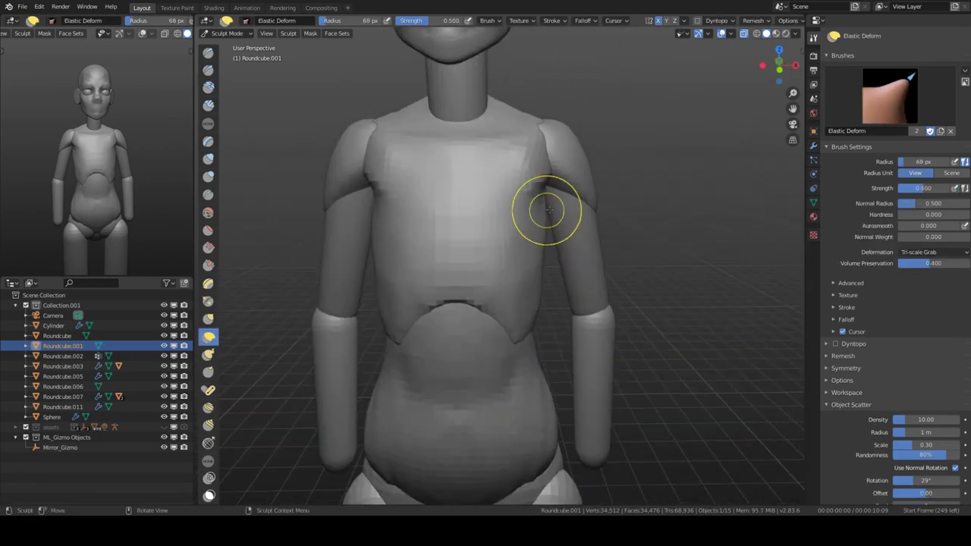
Build up the upper back with the Clay Strips brush.
middle_drag(524, 326, 653, 326)
key(w)
click(561, 245)
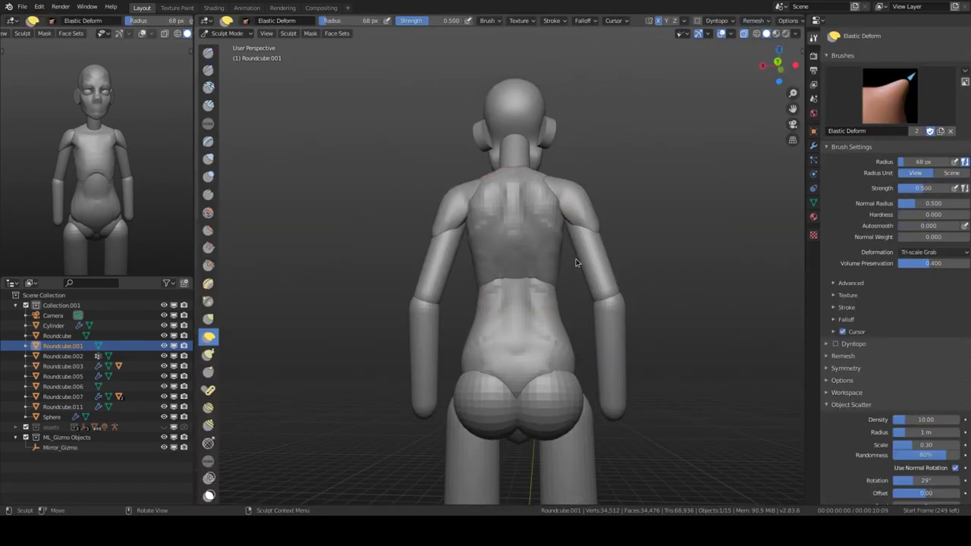
scroll(568, 274, up, 4)
middle_drag(577, 265, 465, 326)
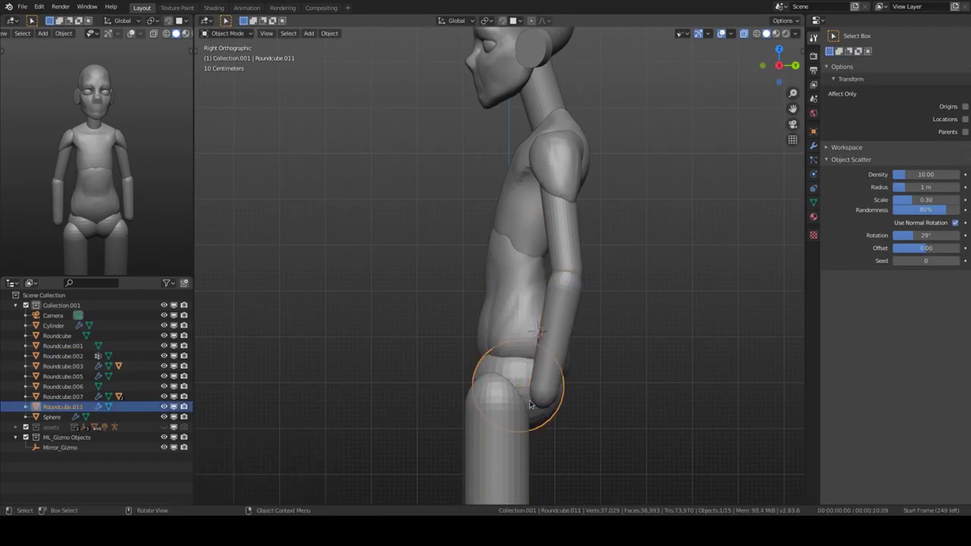
key(ctrl+Tab)
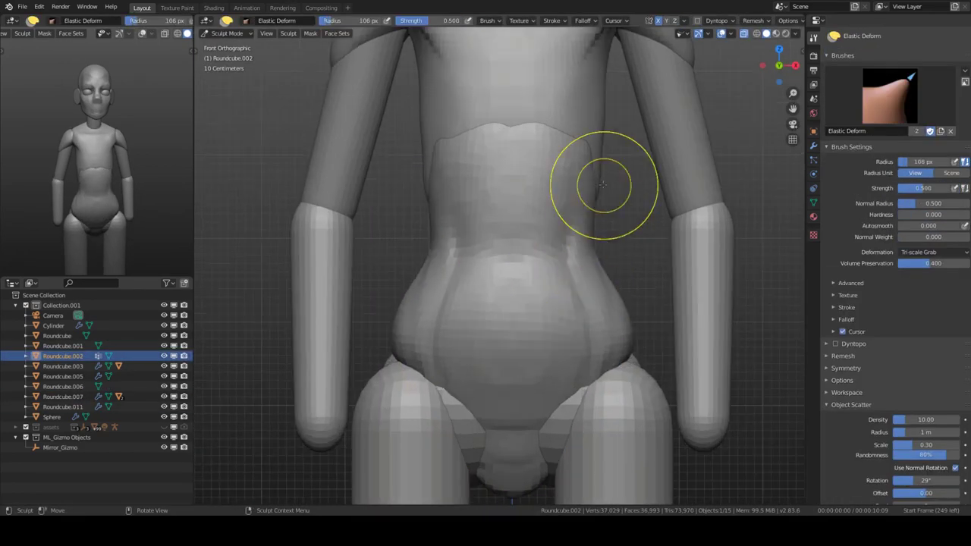
mouse_move(607, 190)
middle_down()
mouse_move(515, 299)
mouse_move(541, 276)
mouse_move(546, 285)
middle_up()
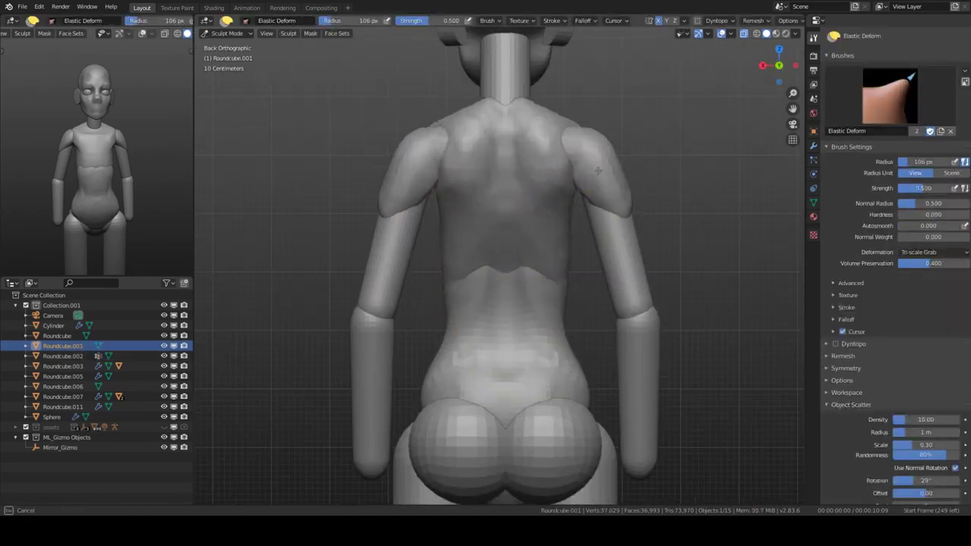
Refine the torso sides and back, alternating Clay Strips and Elastic Deform.
key(c)
mouse_move(573, 220)
middle_down()
mouse_move(629, 190)
mouse_move(575, 270)
mouse_move(503, 290)
mouse_move(463, 293)
mouse_move(552, 260)
mouse_move(559, 206)
mouse_move(465, 229)
mouse_move(565, 304)
middle_up()
key(e)
key(c)
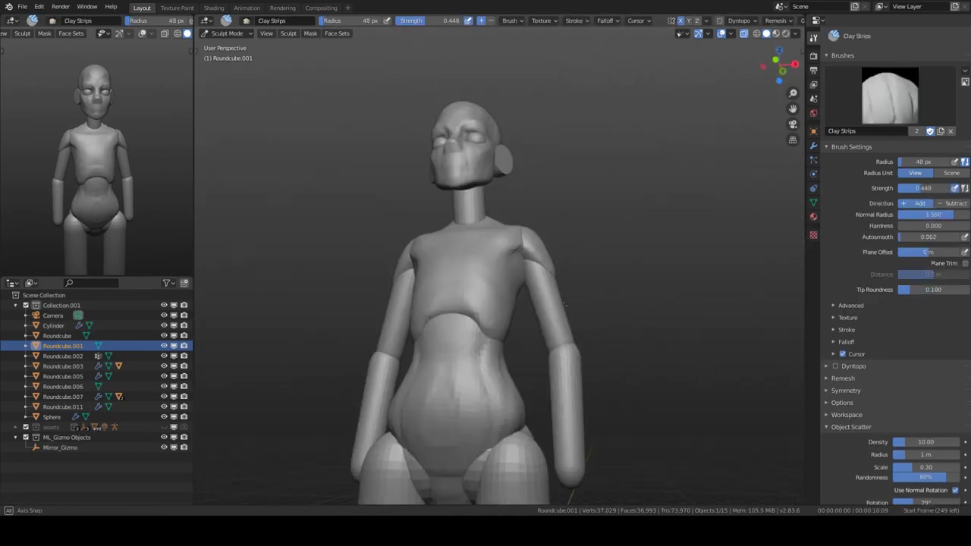
mouse_move(556, 262)
middle_down()
mouse_move(480, 232)
mouse_move(557, 248)
mouse_move(455, 275)
mouse_move(482, 355)
mouse_move(531, 303)
mouse_move(538, 256)
mouse_move(467, 296)
mouse_move(528, 264)
mouse_move(531, 289)
middle_up()
key(e)
Return to Object Mode and select the pelvis and arm pieces.
key(ctrl+Tab)
click(543, 285)
scroll(466, 295, up, 2)
click(513, 326)
scroll(485, 277, up, 1)
Select the head and raise it slightly along Z.
scroll(477, 197, up, 2)
drag(350, 107, 608, 287)
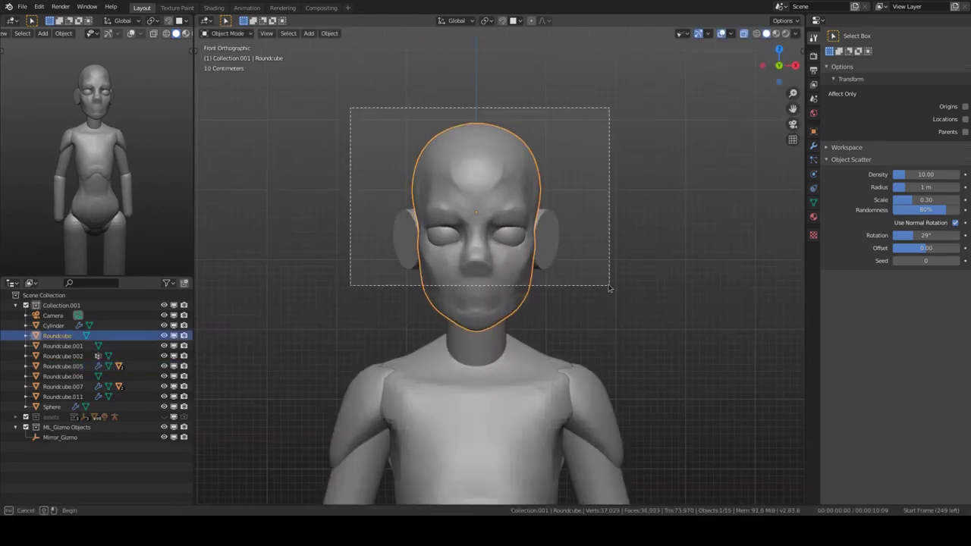
click(536, 328)
scroll(494, 263, down, 3)
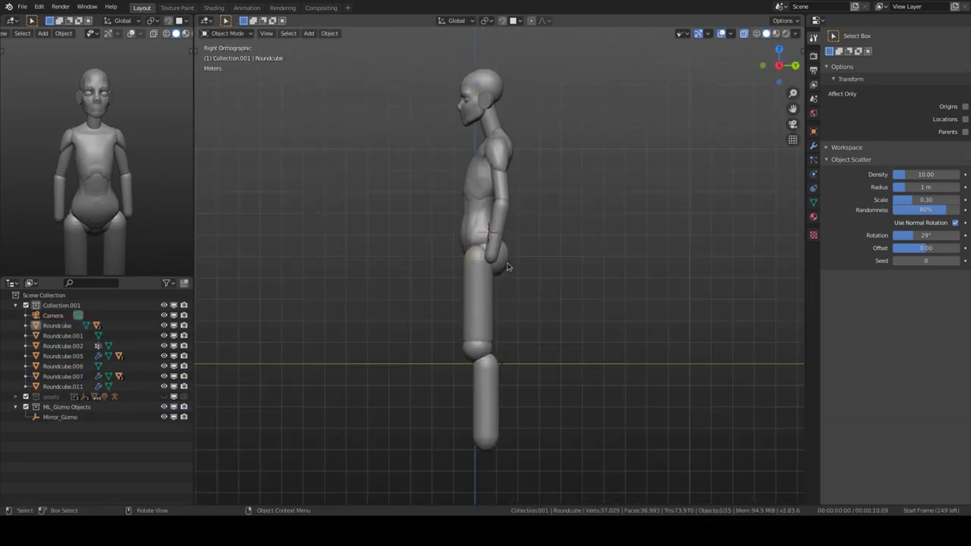
Select the thigh piece and widen the thighs from the front view.
click(63, 376)
key(KP_1)
key(a)
key(ctrl+Tab)
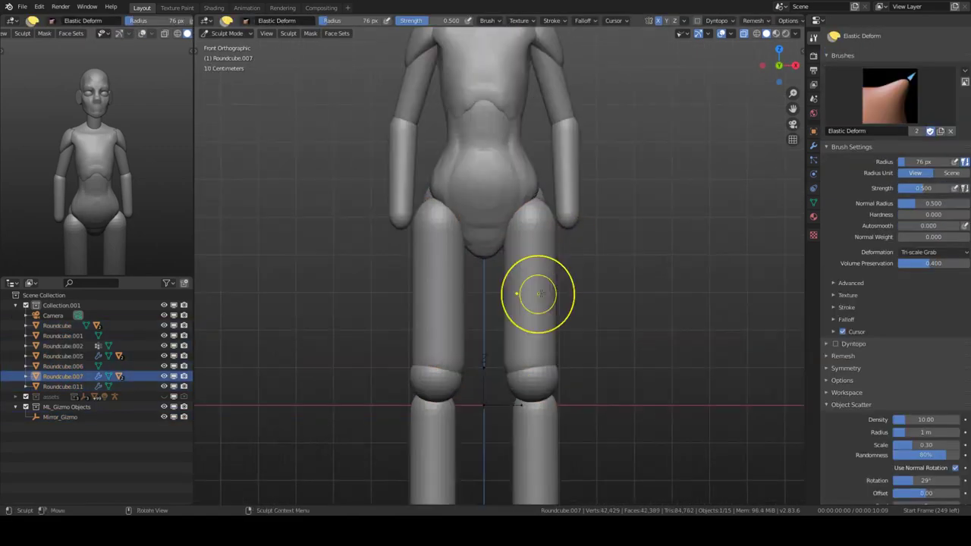
drag(543, 318, 498, 249)
mouse_move(498, 250)
middle_down()
mouse_move(485, 274)
mouse_move(510, 312)
mouse_move(542, 288)
middle_up()
Fill out the thighs with Inflate and Elastic Deform, carving crease lines with Draw Sharp.
key(i)
key(e)
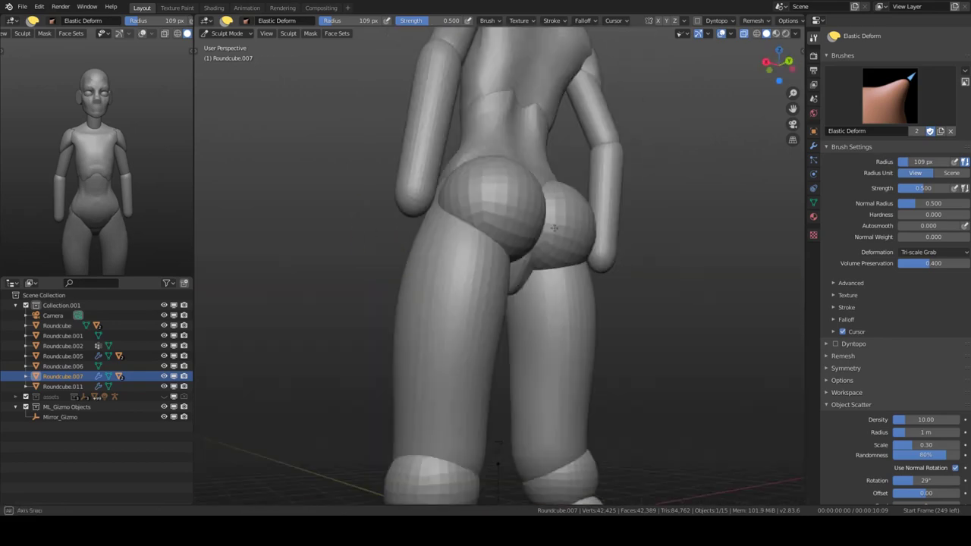
key(KP_1)
key(shift+x)
drag(534, 296, 561, 138)
Select both lower-leg pieces and slim the shins with Elastic Deform.
key(ctrl+Tab)
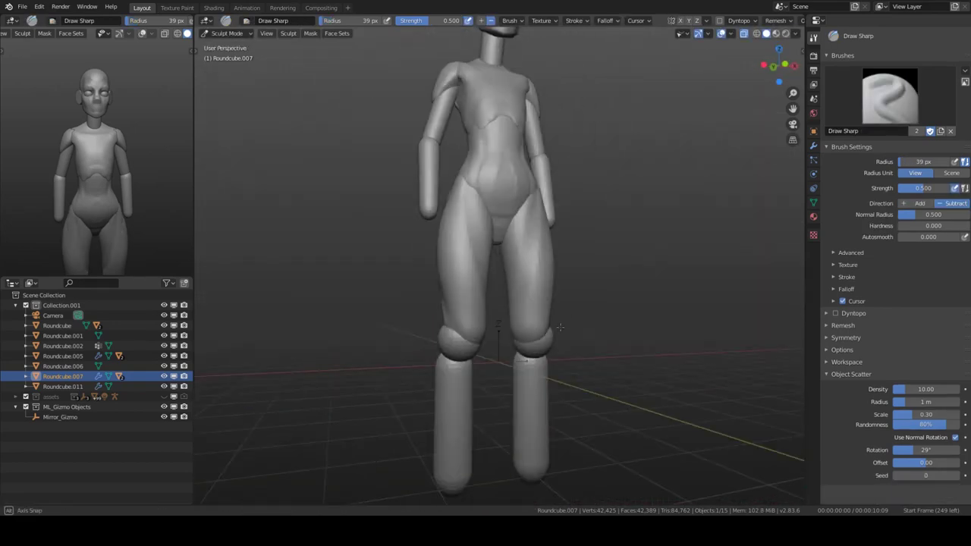
middle_drag(519, 290, 411, 309)
key(KP_1)
shift+click(528, 296)
key(ctrl+Tab)
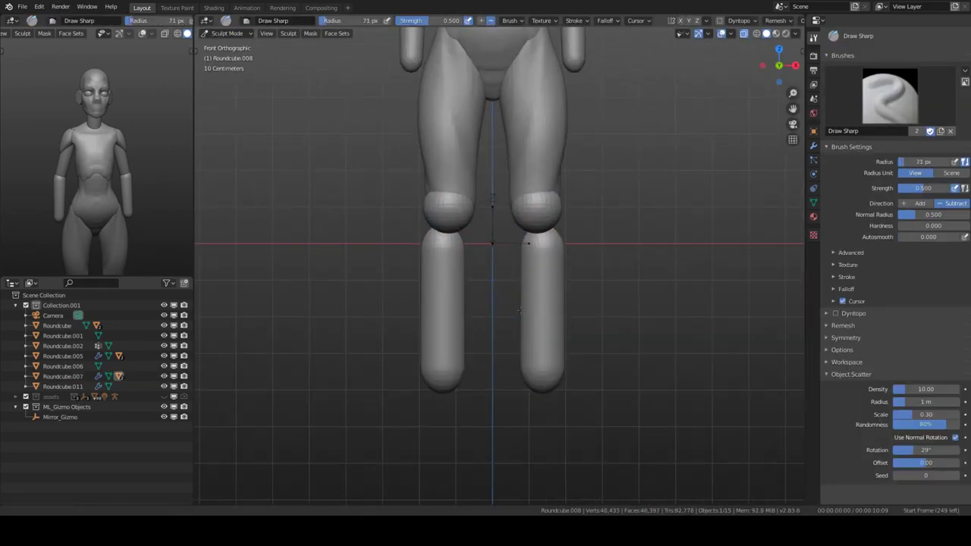
key(e)
middle_drag(571, 296, 526, 254)
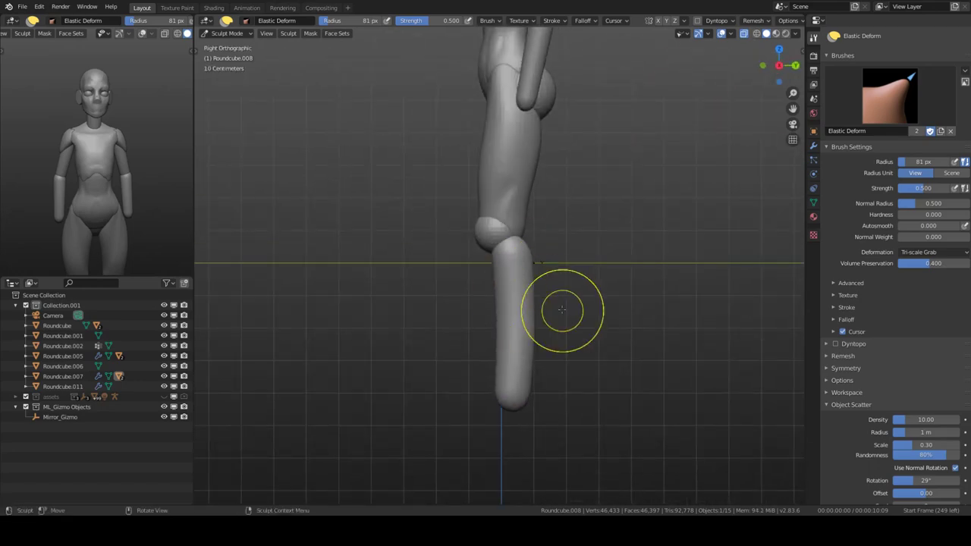
middle_drag(562, 309, 577, 266)
key(KP_1)
From the side view, select the thigh piece and add clay around the knees.
scroll(535, 353, up, 2)
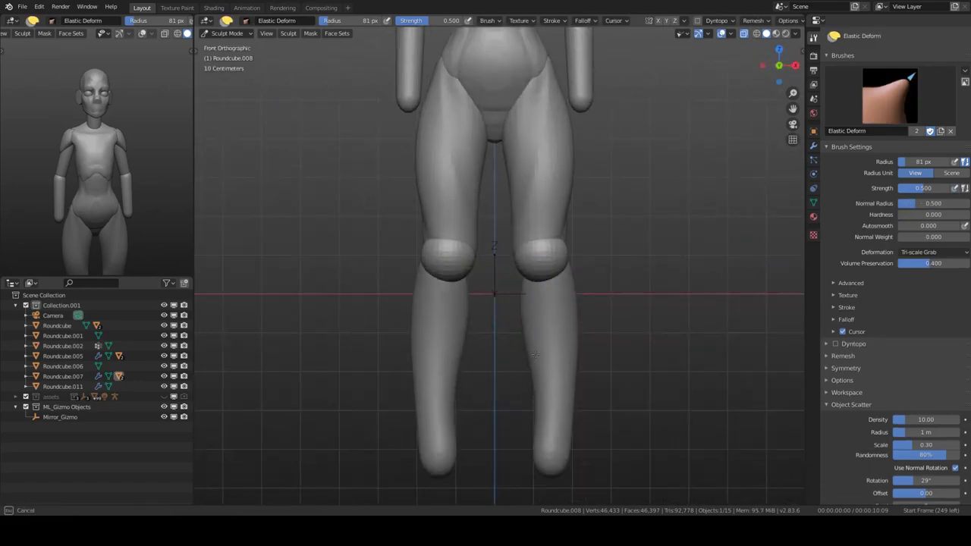
key(KP_3)
scroll(531, 245, down, 2)
key(ctrl+Tab)
scroll(531, 250, up, 2)
click(506, 228)
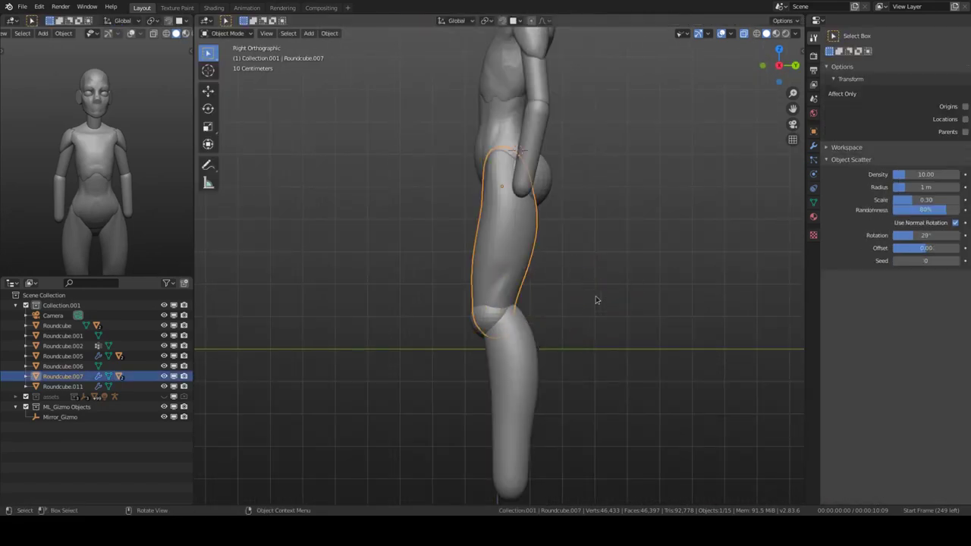
key(c)
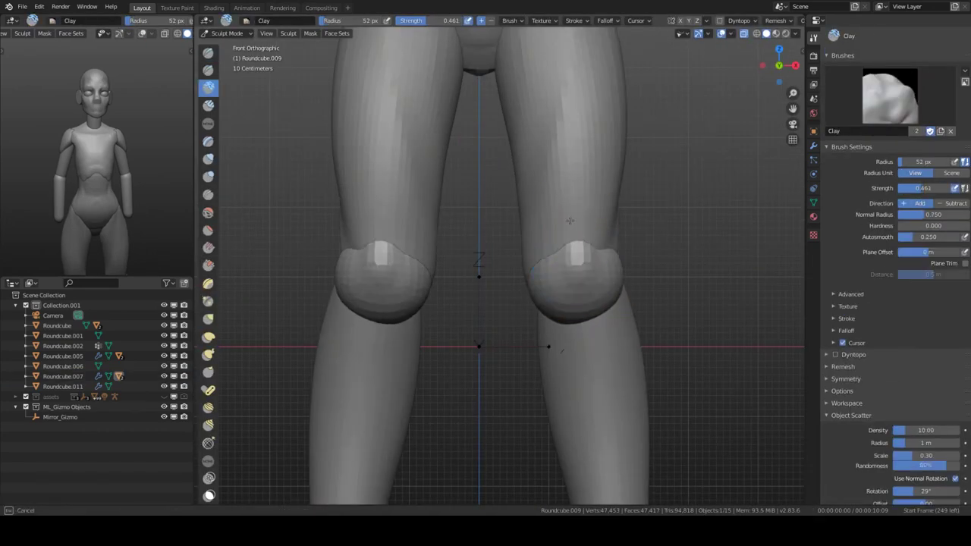
middle_drag(577, 256, 555, 254)
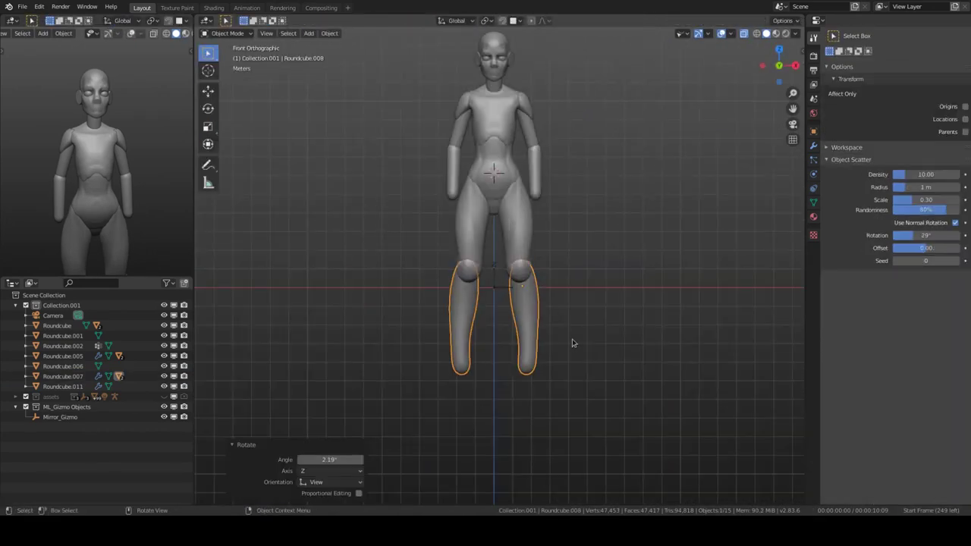
scroll(553, 284, up, 3)
scroll(537, 320, up, 2)
Add clay to the torso's sides and back, adjusting the brush radius.
key(ctrl+Tab)
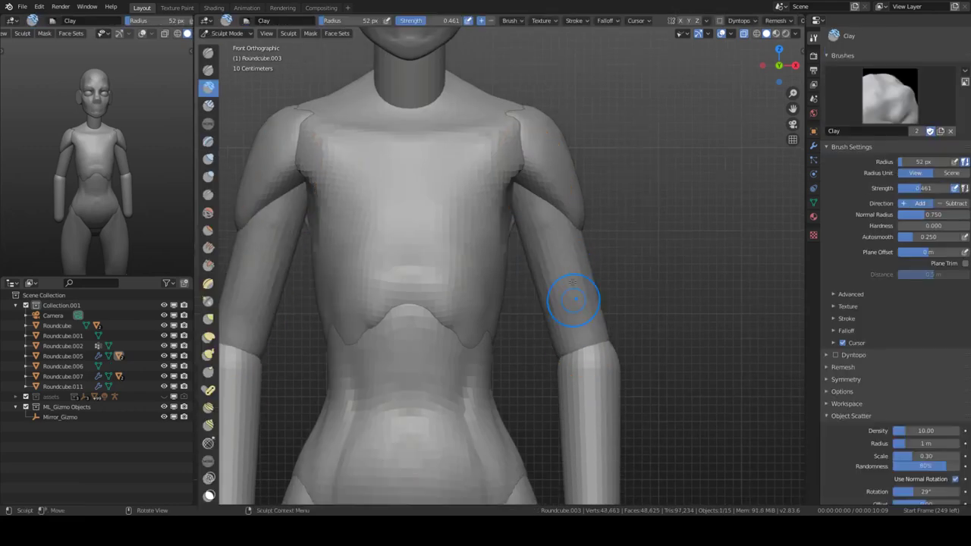
key(f)
key(x)
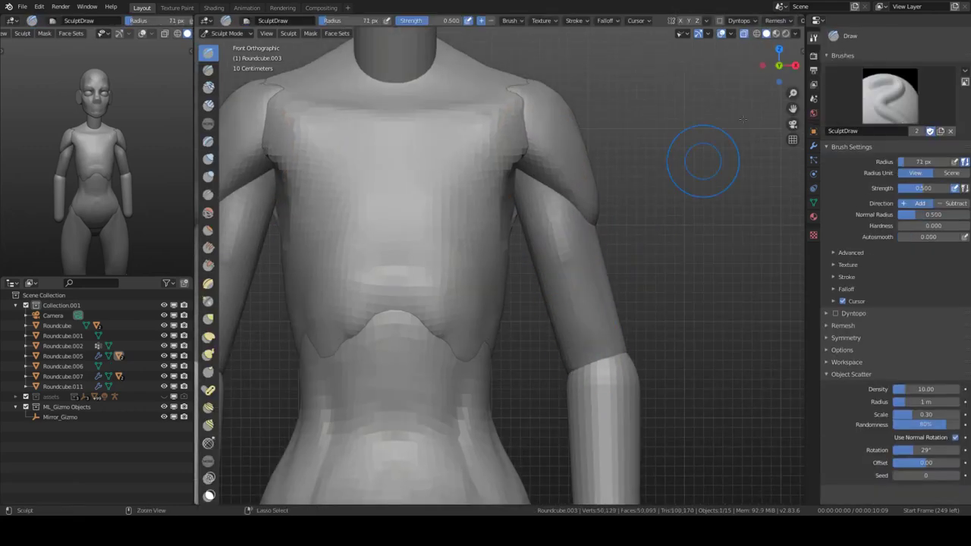
key(c)
mouse_move(636, 235)
middle_down()
mouse_move(42, 344)
mouse_move(461, 169)
mouse_move(423, 281)
mouse_move(501, 303)
mouse_move(522, 275)
mouse_move(549, 195)
mouse_move(531, 217)
mouse_move(513, 325)
mouse_move(519, 317)
middle_up()
key(f)
click(412, 309)
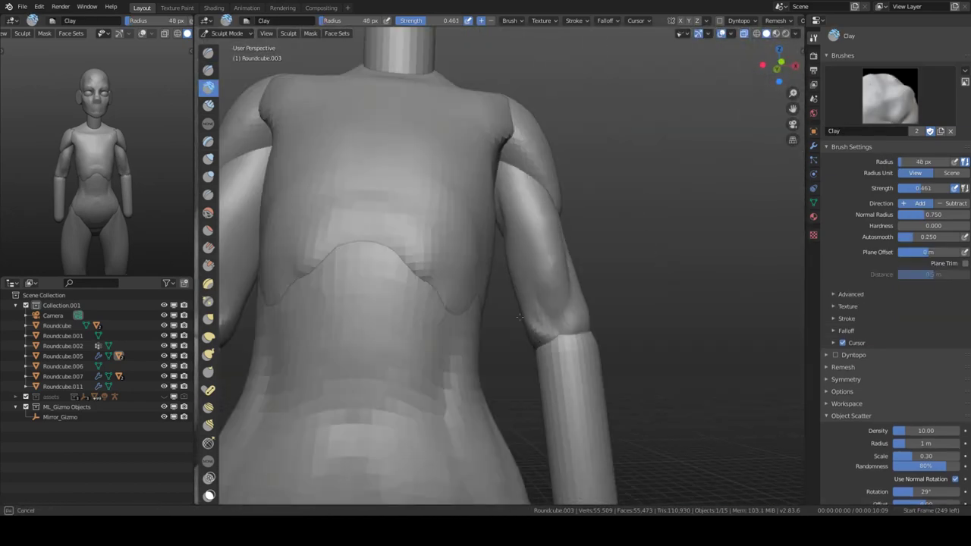
Switch to the forearm piece and shape it with Elastic Deform and Clay Strips.
key(KP_1)
scroll(654, 351, up, 3)
key(alt+q)
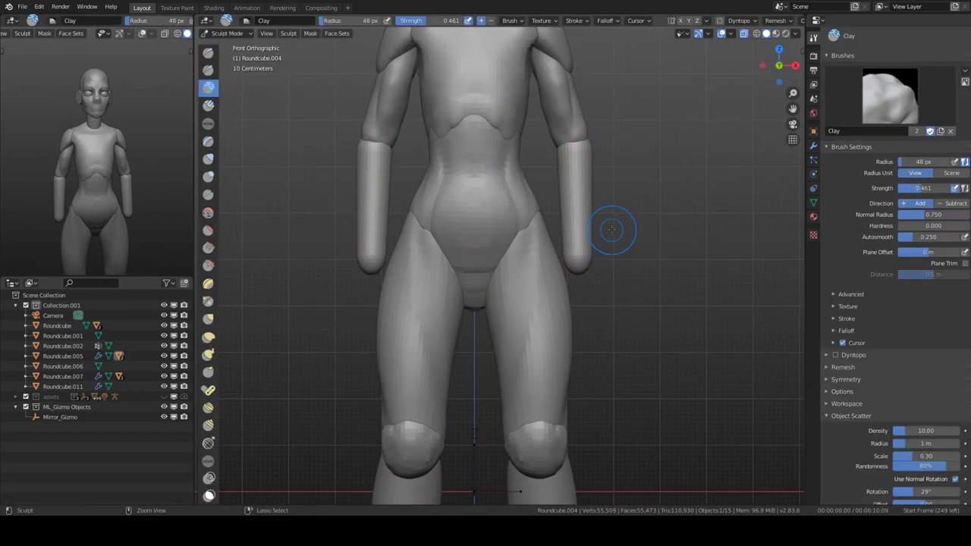
key(shift+space)
click(599, 351)
mouse_move(629, 126)
middle_down()
mouse_move(520, 216)
mouse_move(599, 321)
mouse_move(566, 180)
mouse_move(457, 211)
mouse_move(596, 162)
middle_up()
key(c)
key(c)
Reshape the forearm further with Elastic Deform from the front and right side.
key(shift+space)
click(581, 234)
mouse_move(612, 239)
middle_down()
mouse_move(660, 277)
mouse_move(630, 311)
middle_up()
key(Tab)
key(Tab)
click(629, 311)
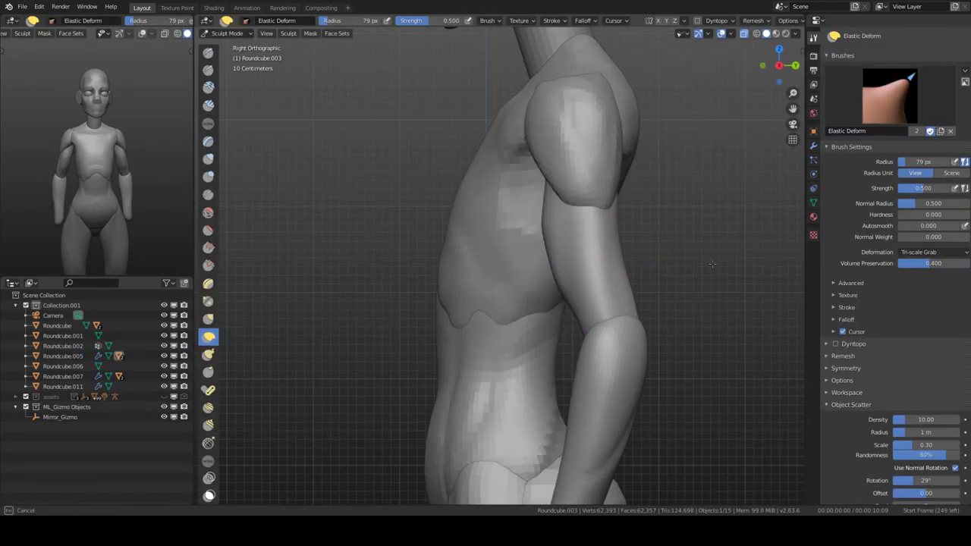
middle_drag(712, 263, 581, 243)
Sculpt the rear of the figure with Clay and a carved Draw Sharp lower-back groove.
key(ctrl+Tab)
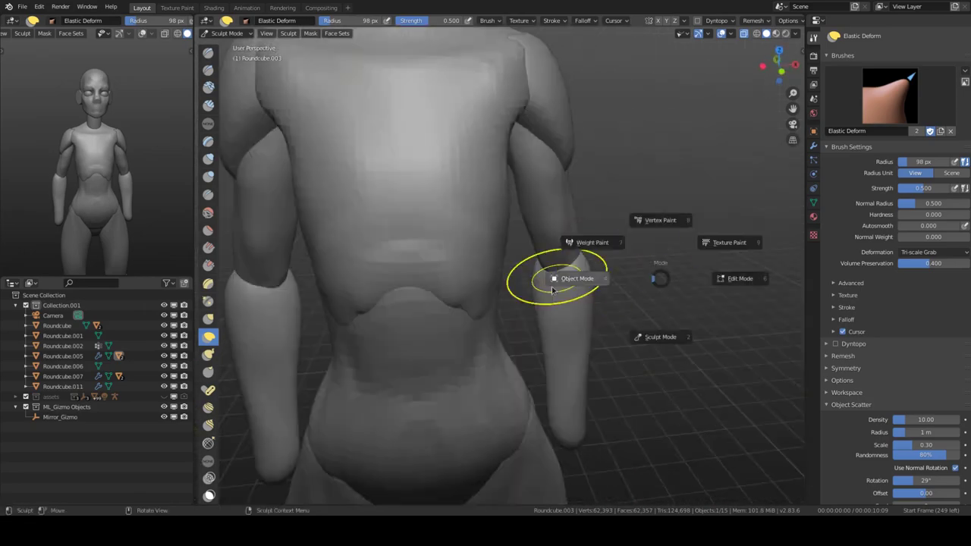
mouse_move(552, 291)
middle_down()
mouse_move(381, 235)
mouse_move(612, 216)
mouse_move(585, 135)
mouse_move(442, 220)
mouse_move(509, 195)
mouse_move(433, 277)
mouse_move(464, 245)
middle_up()
key(c)
key(shift+x)
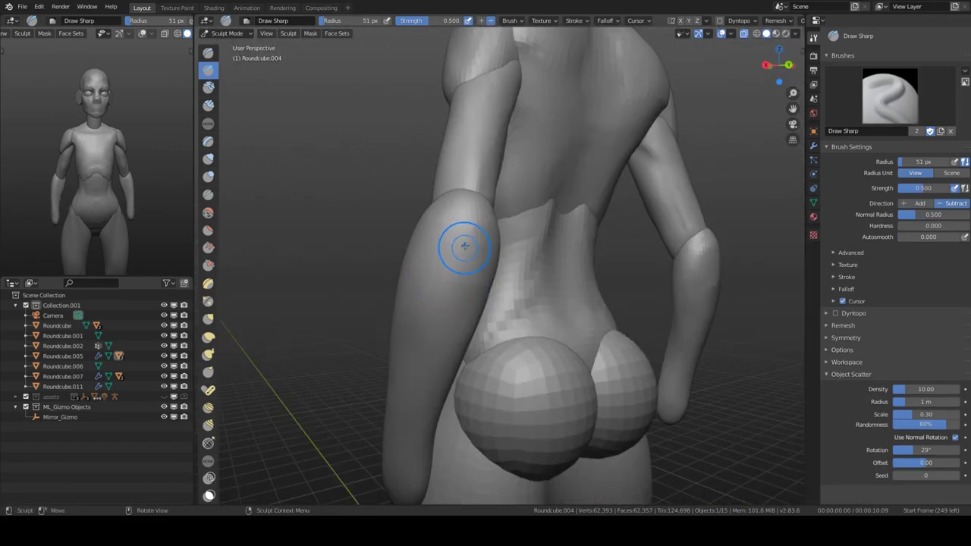
key(KP_1)
On hips piece Roundcube.002, sculpt abdominal muscles using Draw Sharp, Clay and Draw.
click(467, 297)
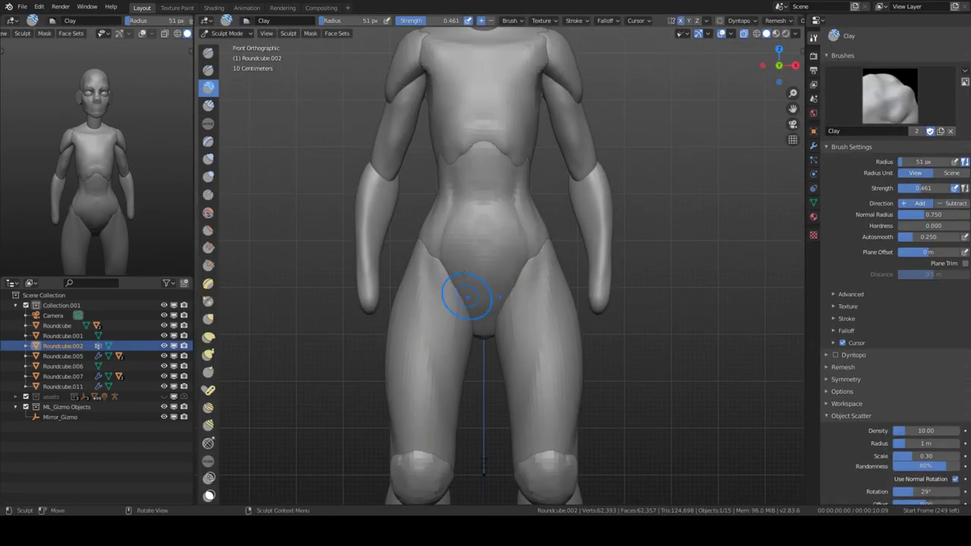
mouse_move(534, 264)
middle_down()
mouse_move(541, 271)
mouse_move(455, 266)
mouse_move(493, 258)
mouse_move(531, 288)
mouse_move(520, 368)
mouse_move(447, 256)
mouse_move(602, 288)
mouse_move(500, 225)
middle_up()
key(shift+x)
key(c)
scroll(500, 226, down, 2)
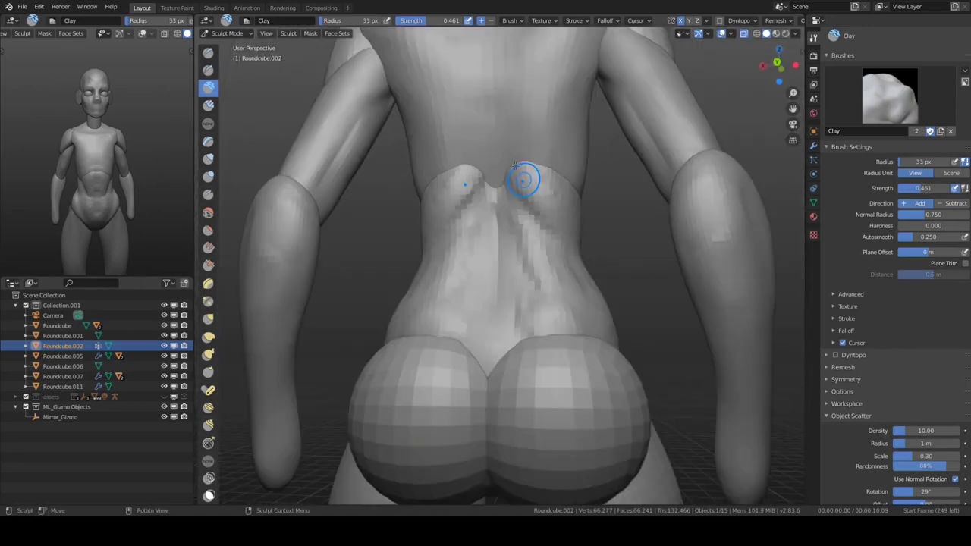
mouse_move(524, 184)
middle_down()
mouse_move(450, 184)
mouse_move(500, 250)
mouse_move(531, 238)
mouse_move(478, 276)
mouse_move(657, 242)
mouse_move(472, 267)
mouse_move(503, 255)
mouse_move(496, 284)
mouse_move(551, 319)
mouse_move(552, 365)
middle_up()
key(x)
scroll(509, 310, up, 2)
scroll(512, 320, down, 3)
key(c)
scroll(477, 276, up, 4)
Flatten the chest surface with the Scrape brush, then return to Object Mode in front view.
key(shift+t)
key(ctrl+Tab)
key(KP_1)
scroll(523, 284, up, 5)
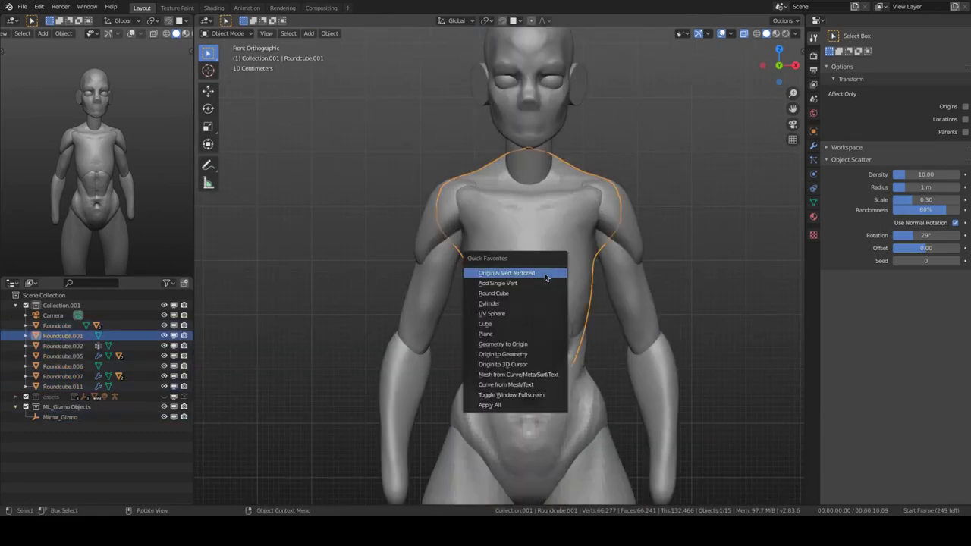
Add a Round Cube at the chest, rotate it 90° and stretch it across.
click(493, 293)
text(r90)
key(Return)
click(620, 258)
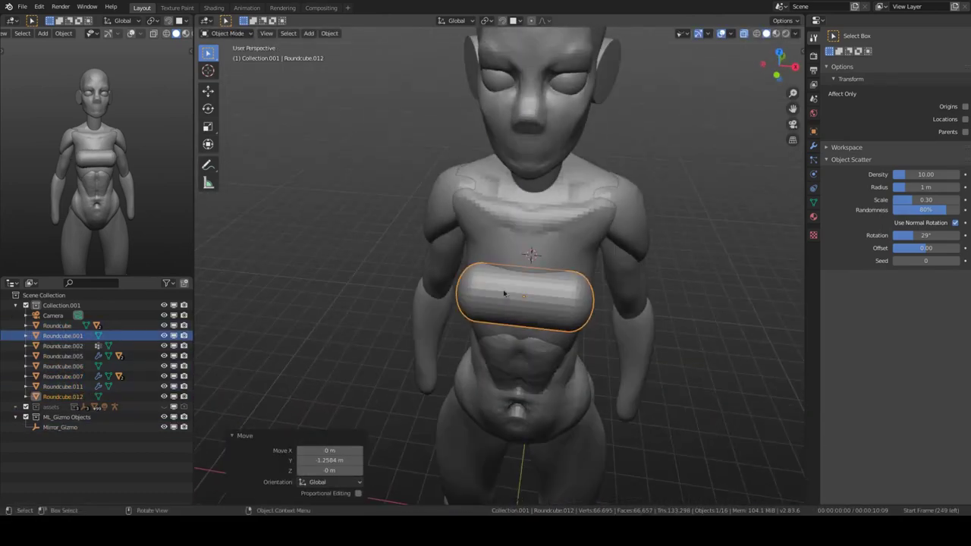
Sculpt the new round cube, adjusting its symmetry direction and remesh settings.
key(ctrl+Tab)
click(706, 21)
click(730, 163)
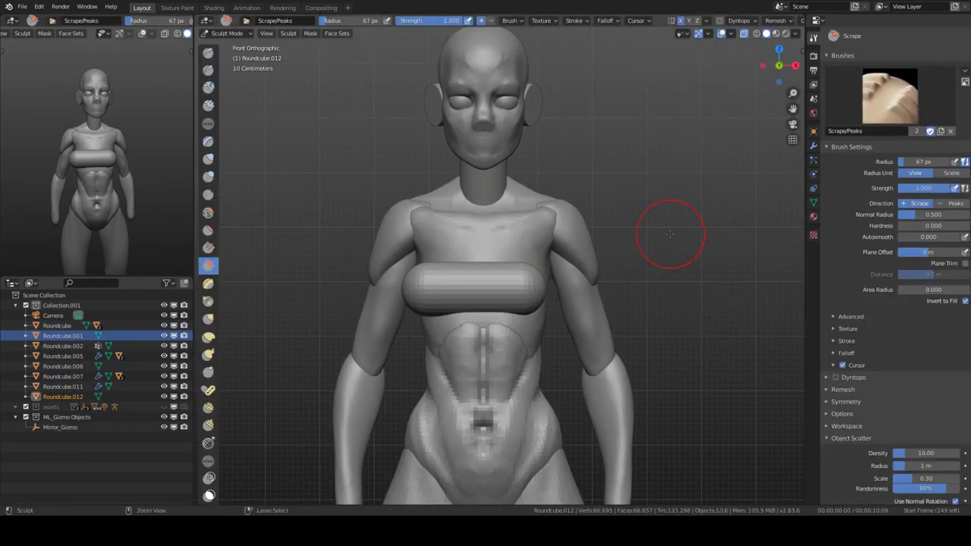
middle_drag(726, 43, 758, 45)
click(775, 21)
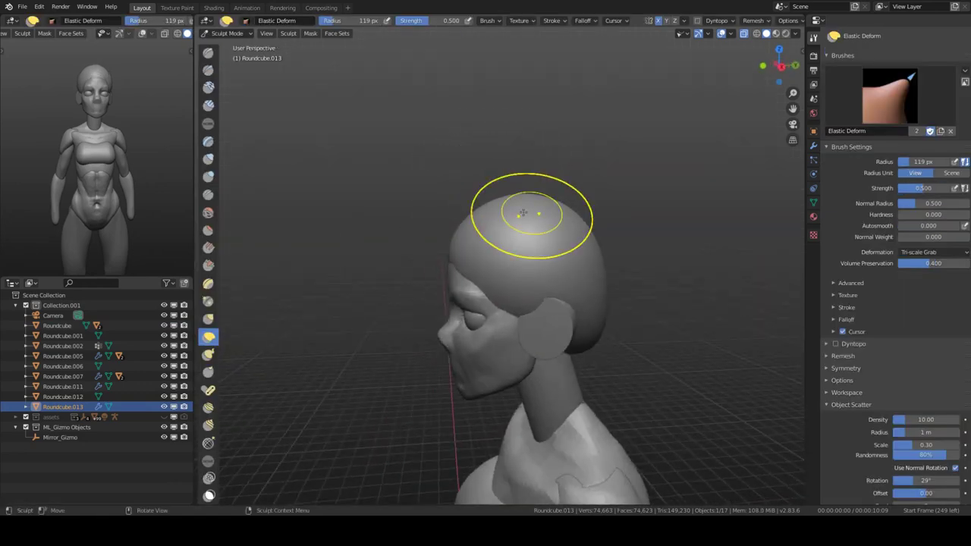
Orbit around the head profile while sculpting Roundcube.013 into a bob framing the face.
middle_drag(565, 300, 586, 326)
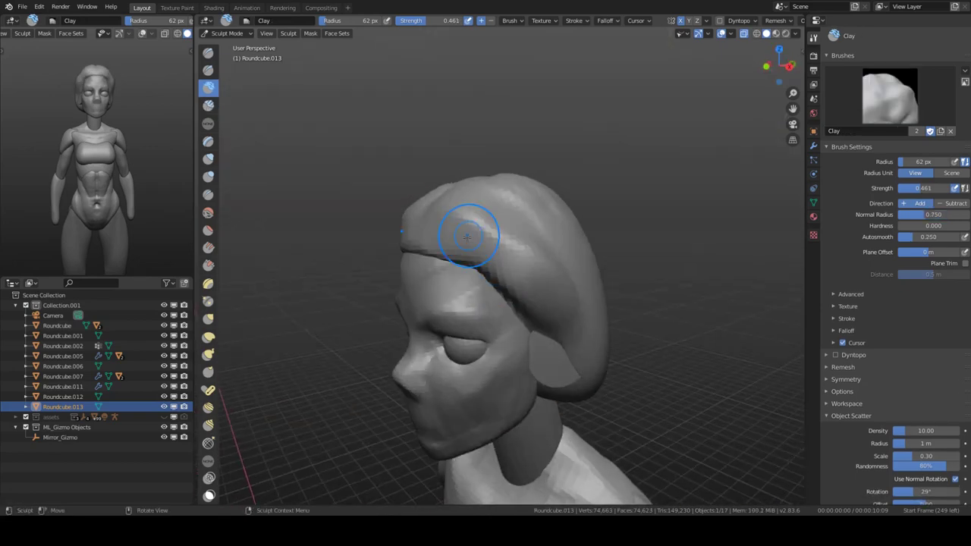
middle_drag(467, 236, 493, 278)
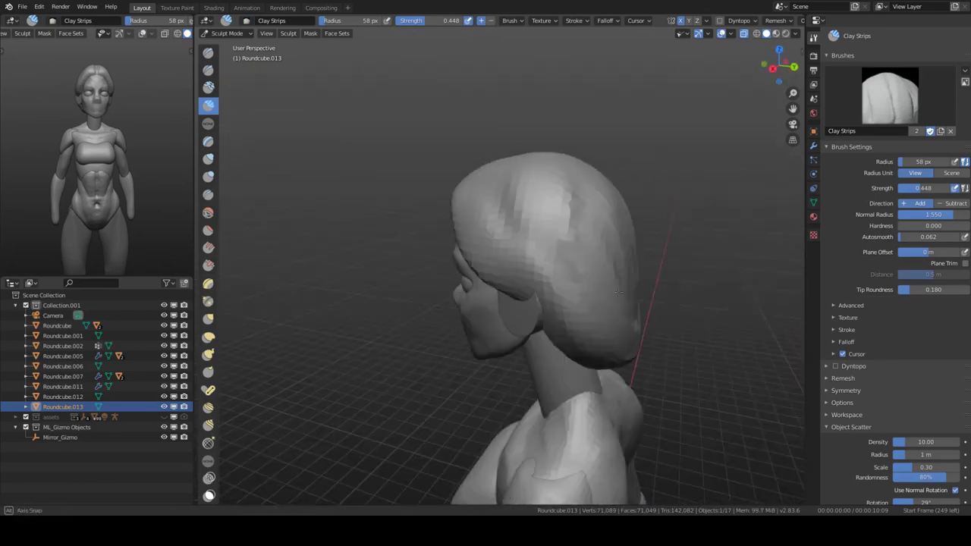
middle_drag(618, 292, 548, 226)
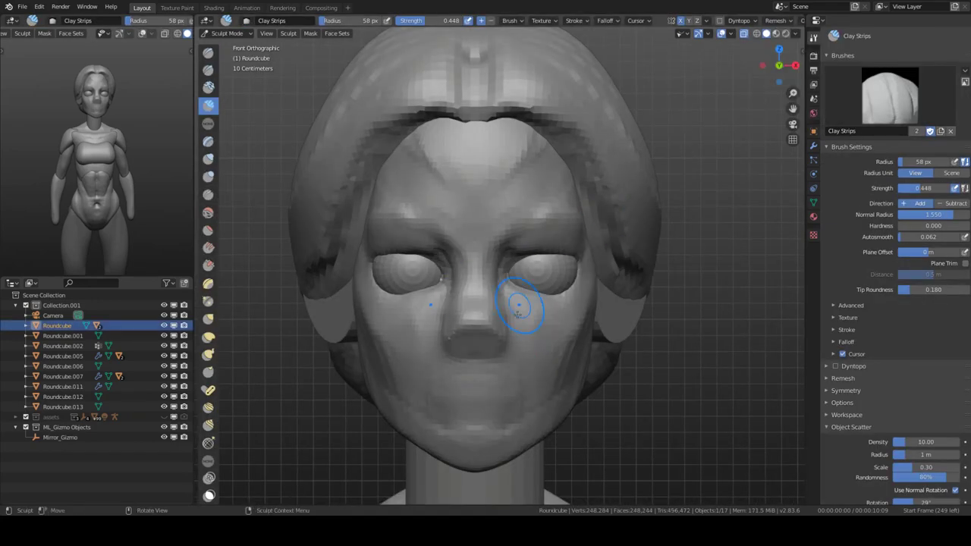
Orbit around the head to check the face in side profile, front and three-quarter views.
mouse_move(518, 311)
middle_down()
mouse_move(443, 296)
mouse_move(536, 223)
mouse_move(531, 194)
middle_up()
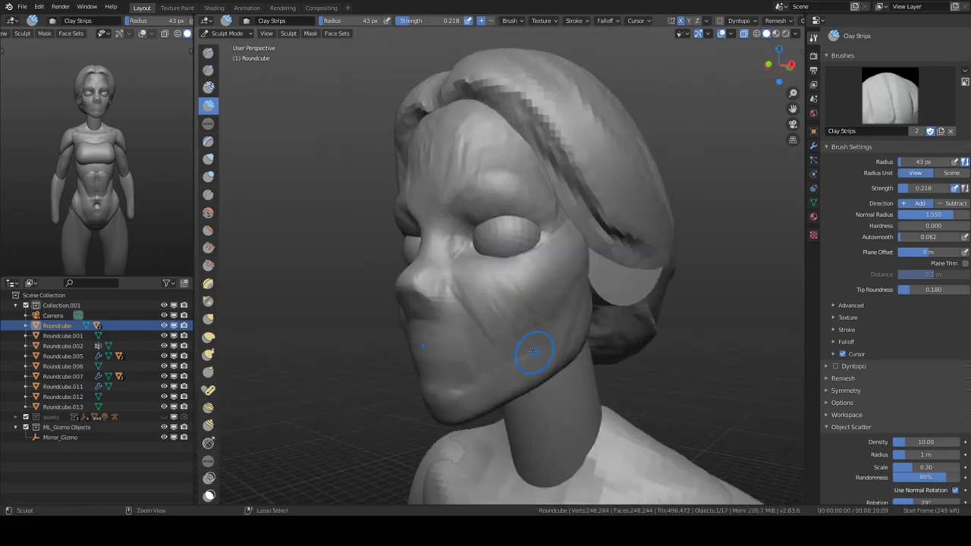
mouse_move(496, 267)
middle_down()
mouse_move(465, 256)
mouse_move(509, 314)
mouse_move(476, 321)
middle_up()
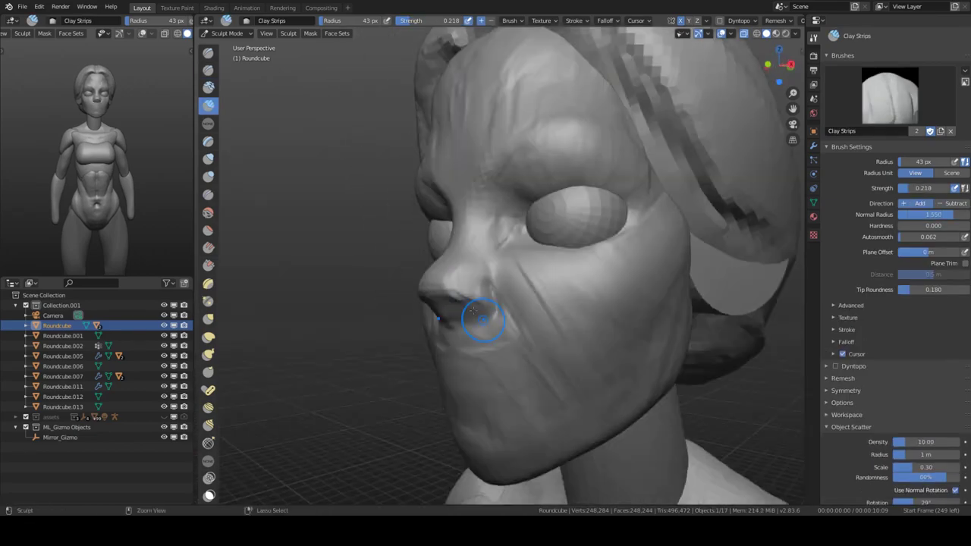
mouse_move(564, 298)
middle_down()
mouse_move(498, 277)
mouse_move(414, 313)
middle_up()
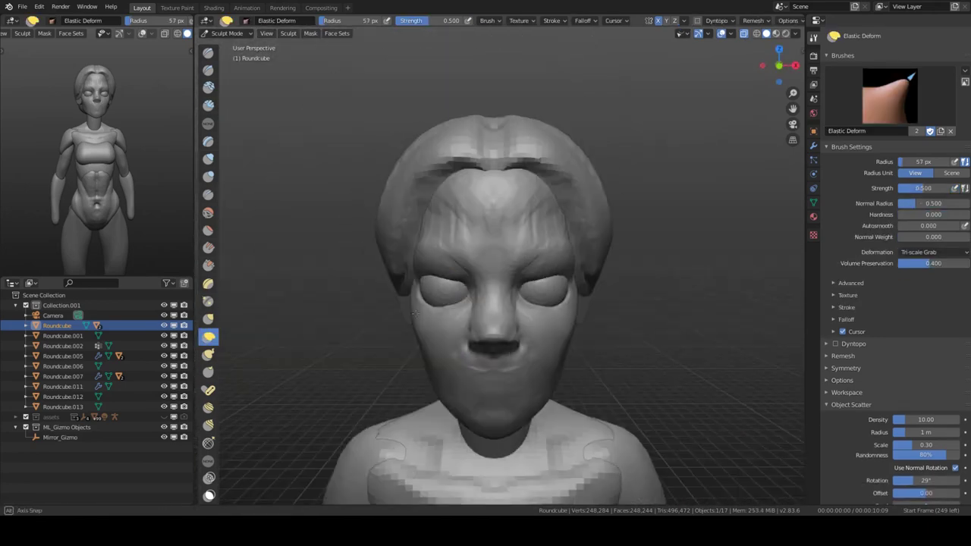
mouse_move(565, 288)
ctrl+middle_down()
mouse_move(527, 320)
mouse_move(470, 306)
ctrl+middle_up()
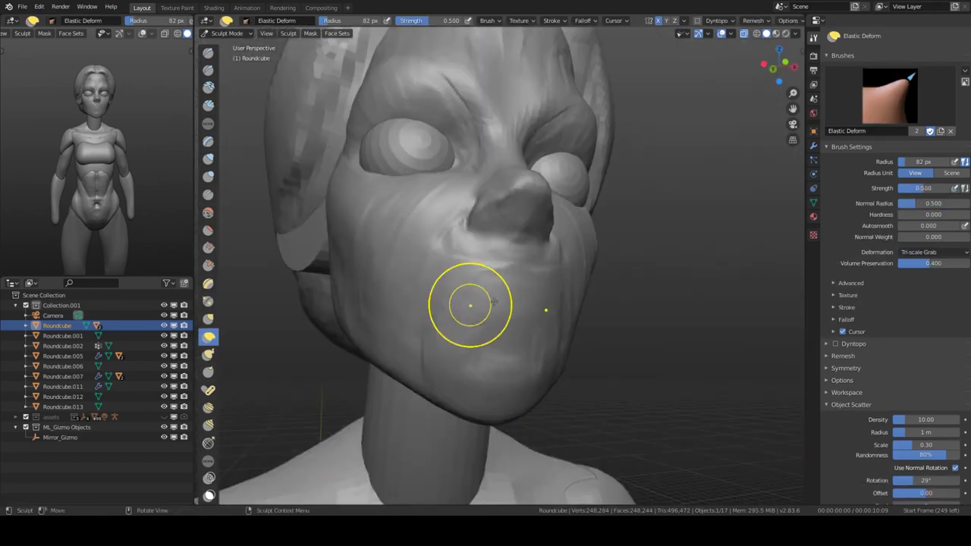
Build up fuller lips, the mouth and the chin with the Clay brush from low and side angles.
click(208, 87)
mouse_move(455, 228)
middle_down()
mouse_move(481, 190)
mouse_move(513, 211)
mouse_move(494, 295)
middle_up()
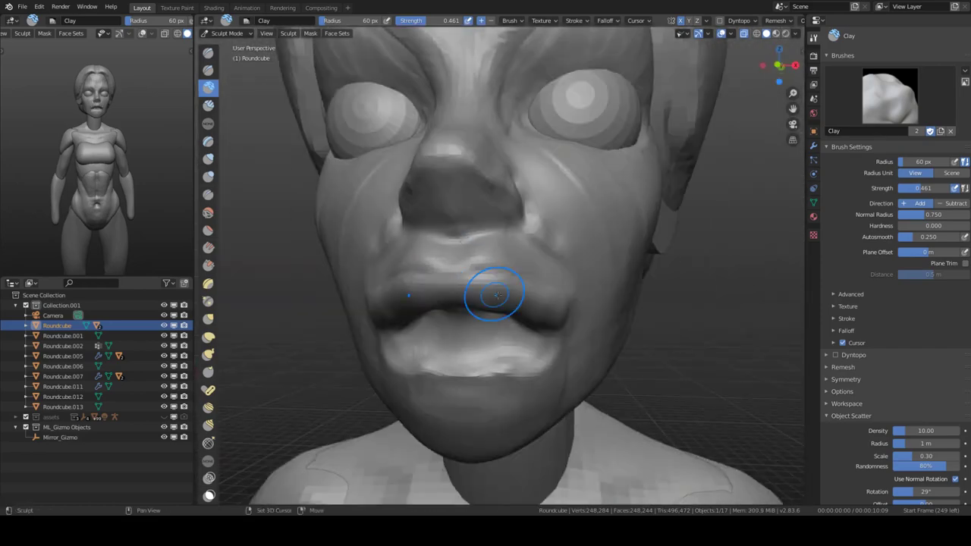
middle_drag(501, 254, 591, 330)
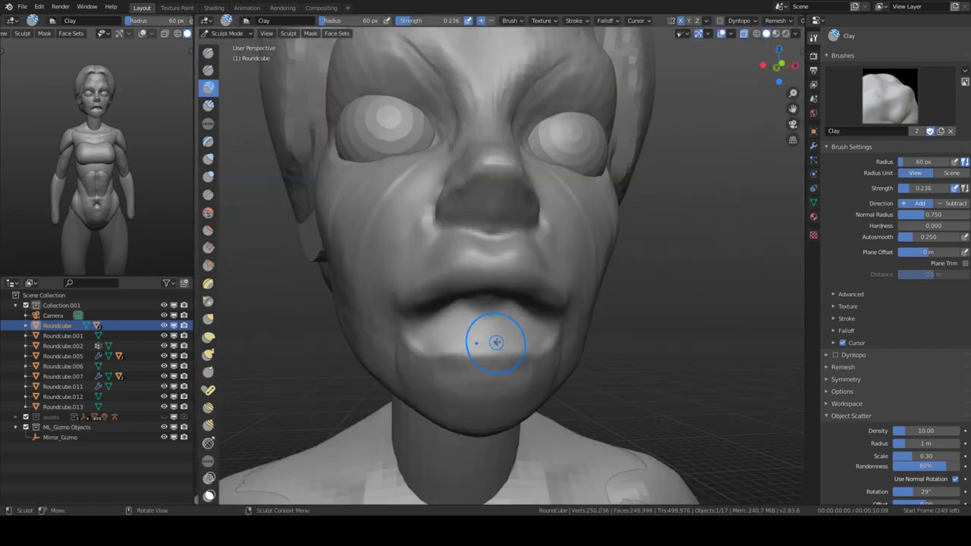
mouse_move(465, 329)
middle_down()
mouse_move(445, 256)
mouse_move(463, 328)
middle_up()
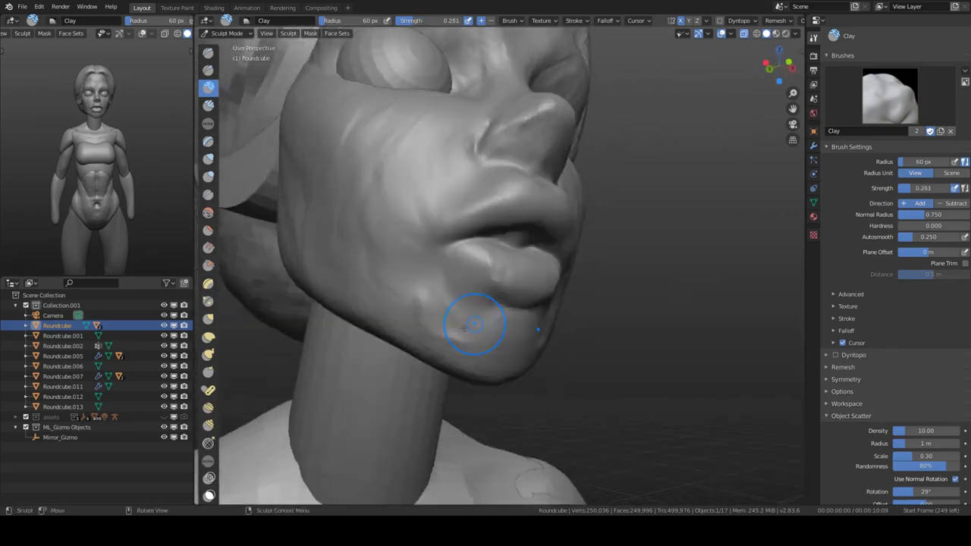
middle_drag(542, 352, 448, 278)
Refine the face with Elastic Deform, Draw and stronger Clay Strips to carve the brow.
click(208, 336)
mouse_move(531, 288)
middle_down()
mouse_move(581, 253)
mouse_move(466, 300)
mouse_move(382, 287)
mouse_move(411, 256)
mouse_move(395, 276)
mouse_move(402, 227)
middle_up()
key(x)
key(c)
key(shift+f)
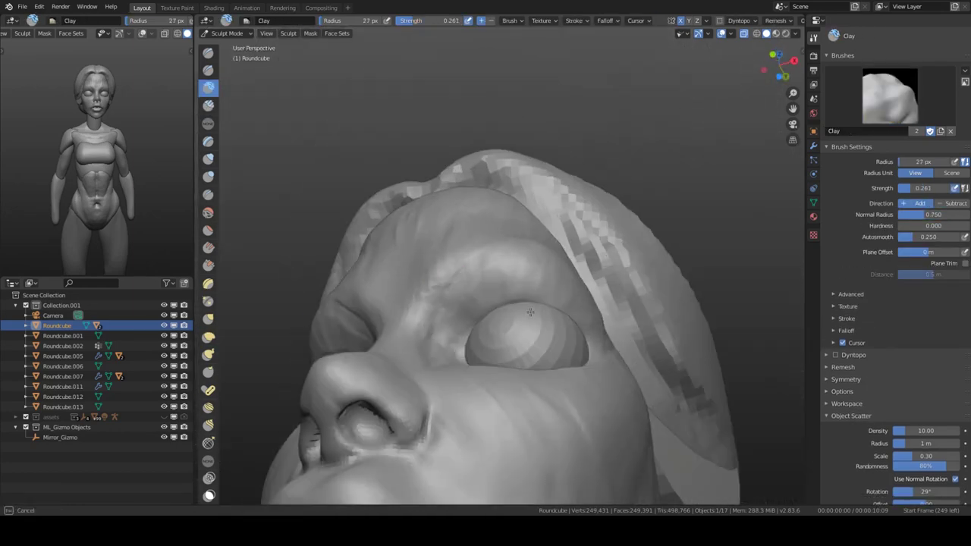
middle_drag(530, 312, 462, 301)
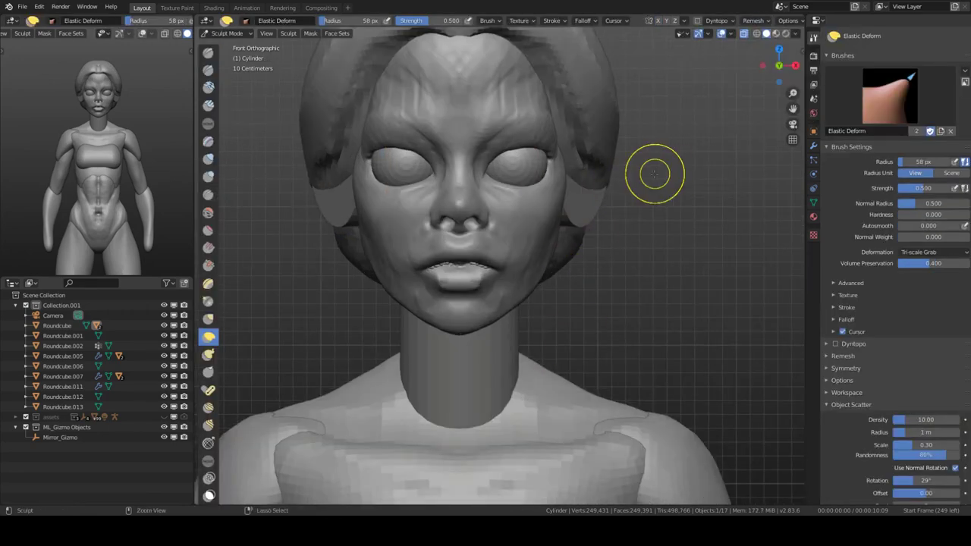
Isolate the two new cylinders in local view.
key(KP_Divide)
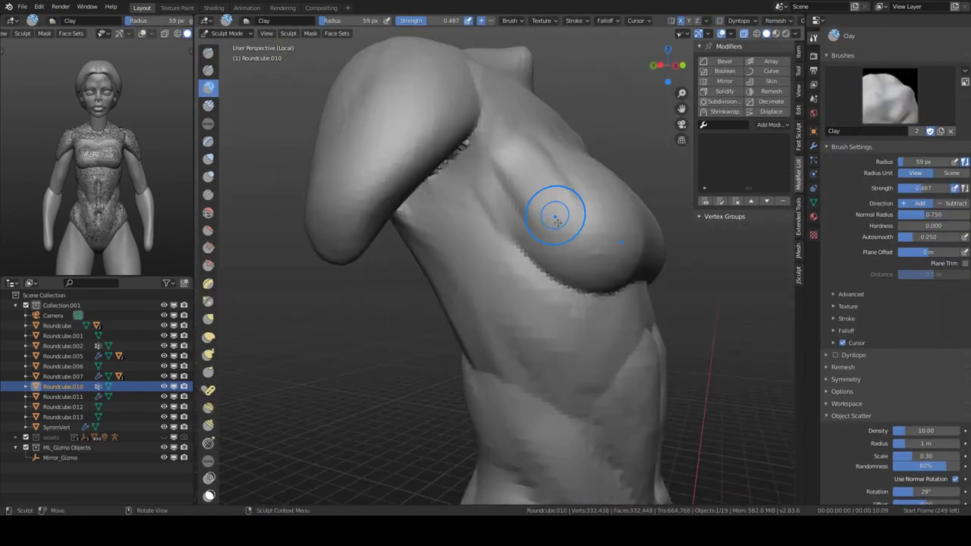
Mask off the neck and upper shoulders, then inspect the extracted top shell from several angles.
mouse_move(502, 252)
middle_down()
mouse_move(489, 287)
mouse_move(425, 273)
mouse_move(444, 242)
mouse_move(557, 302)
middle_up()
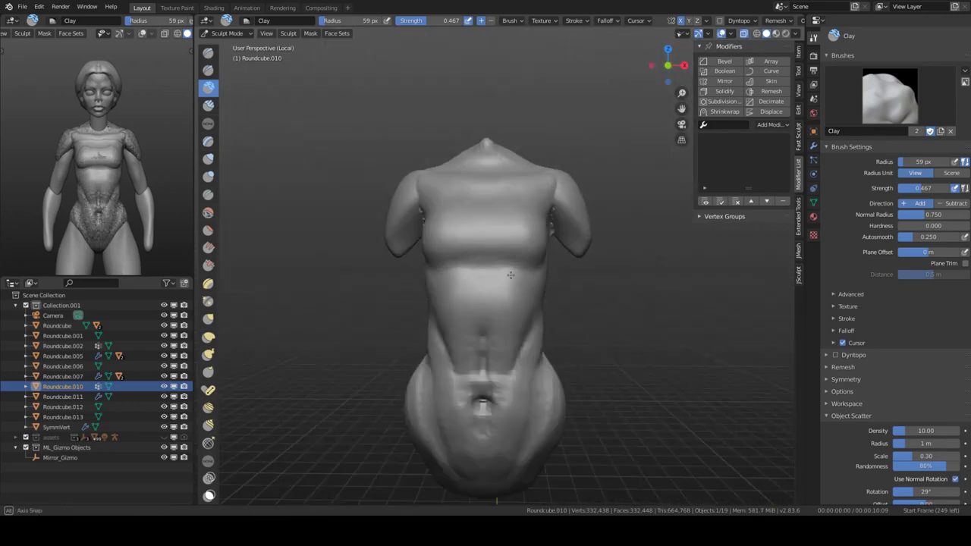
ctrl+shift+drag(548, 250, 321, 185)
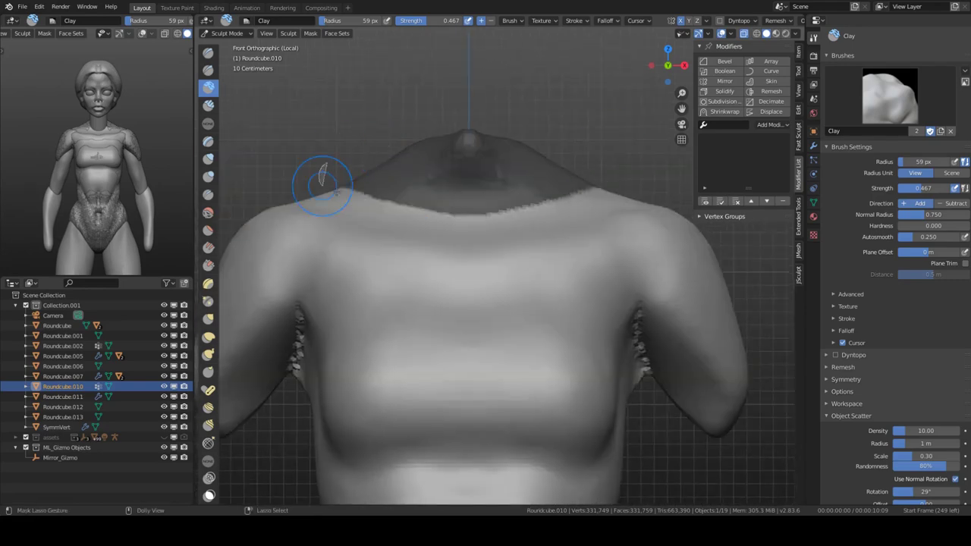
mouse_move(574, 167)
middle_down()
mouse_move(473, 271)
mouse_move(308, 317)
middle_up()
scroll(539, 203, up, 2)
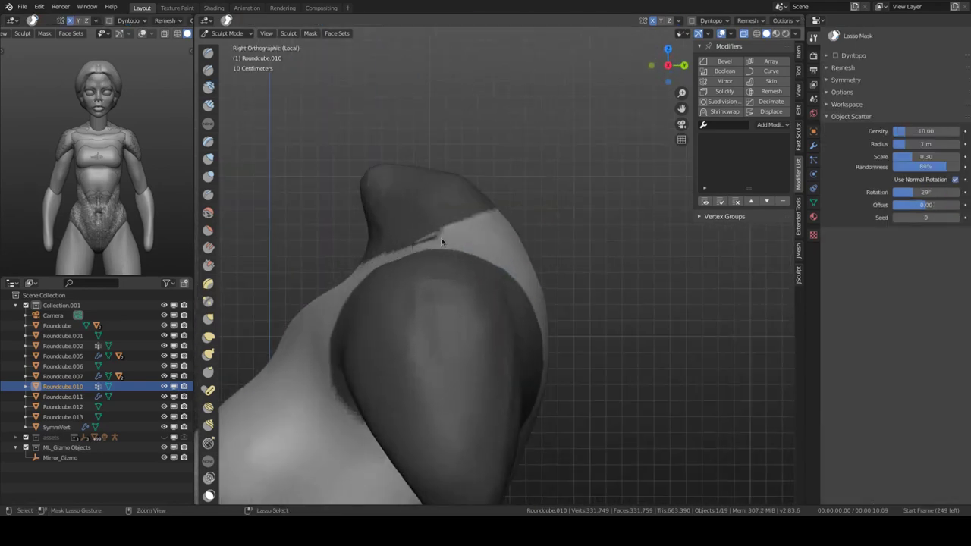
middle_drag(440, 241, 355, 286)
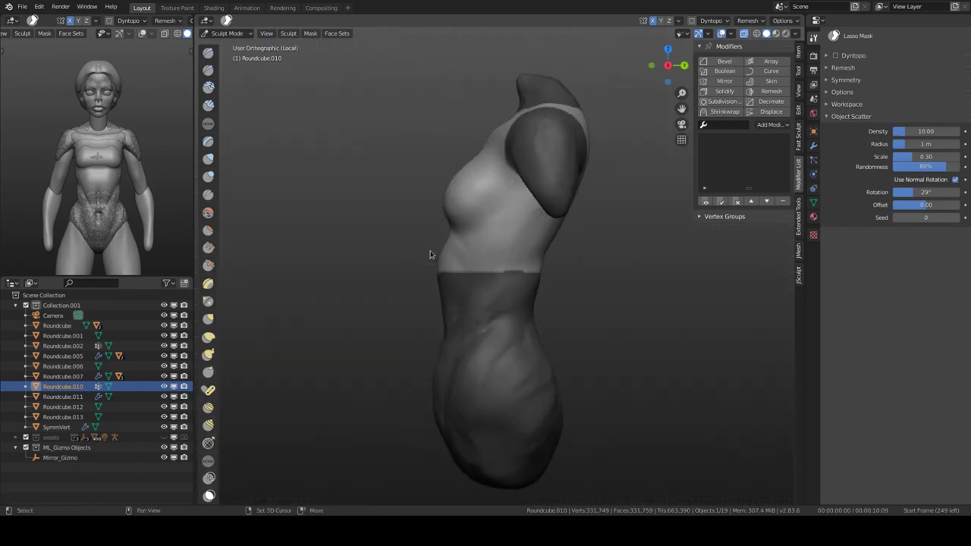
middle_drag(513, 310, 601, 230)
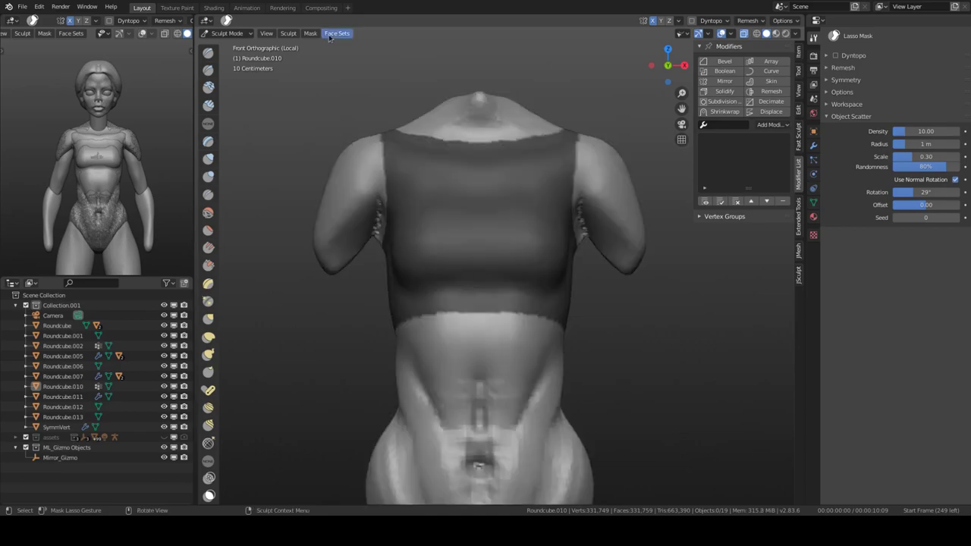
middle_drag(531, 265, 485, 250)
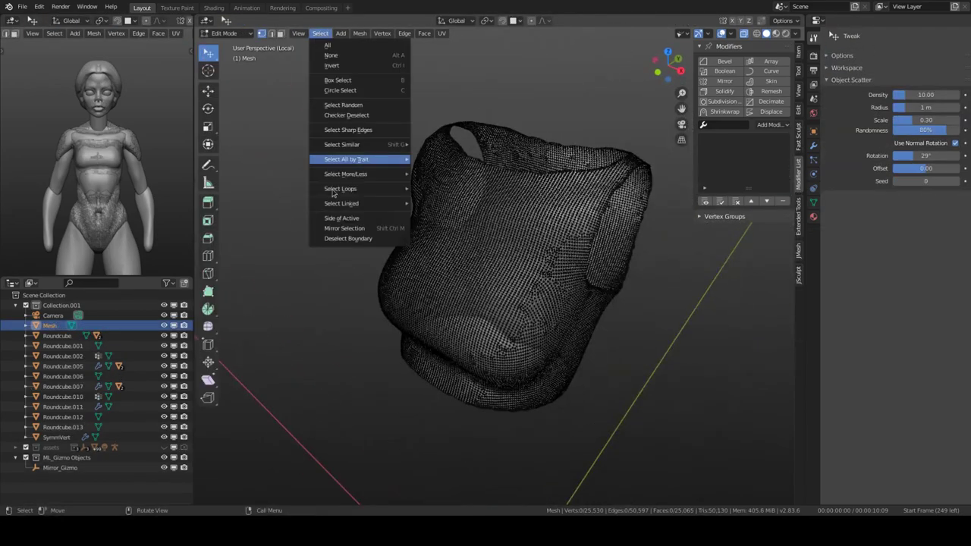
Isolate the extracted top and remesh it into a smoother surface.
key(ctrl+Tab)
click(562, 273)
click(747, 21)
key(ctrl+r)
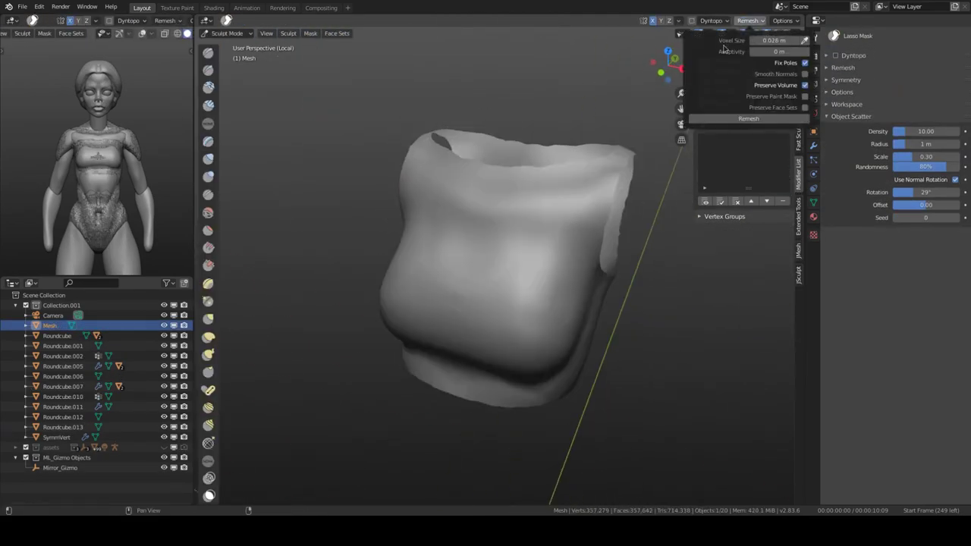
mouse_move(536, 226)
middle_down()
mouse_move(518, 192)
mouse_move(537, 213)
mouse_move(552, 121)
mouse_move(580, 265)
middle_up()
In Edit Mode, select the edge loop around one of the top's openings.
key(Tab)
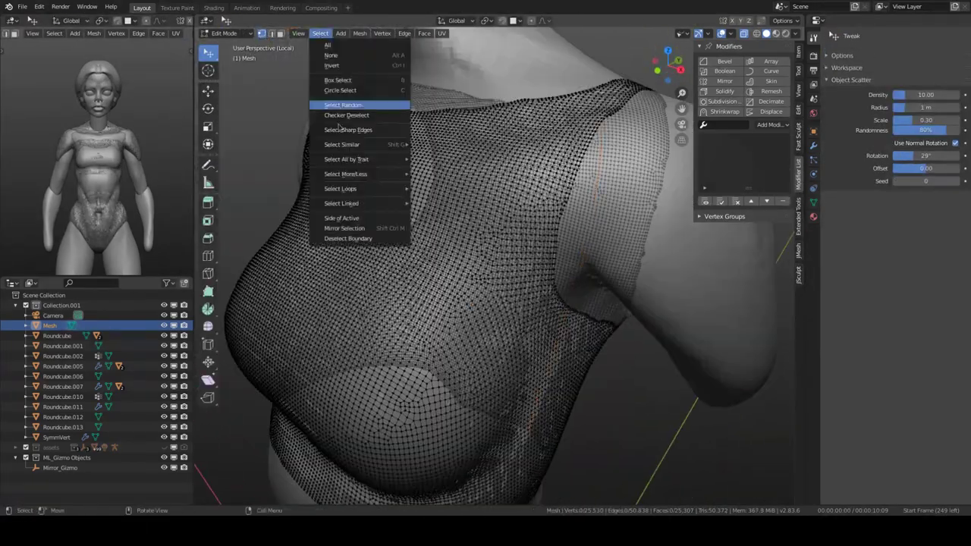
mouse_move(339, 127)
middle_down()
mouse_move(455, 250)
mouse_move(473, 264)
mouse_move(523, 243)
mouse_move(543, 289)
middle_up()
alt+click(543, 289)
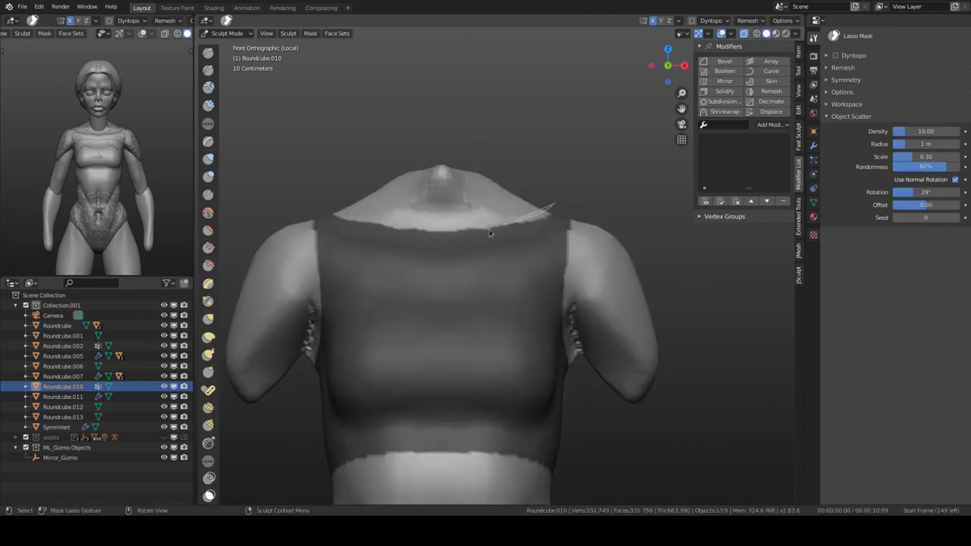
scroll(524, 228, down, 2)
scroll(536, 253, up, 2)
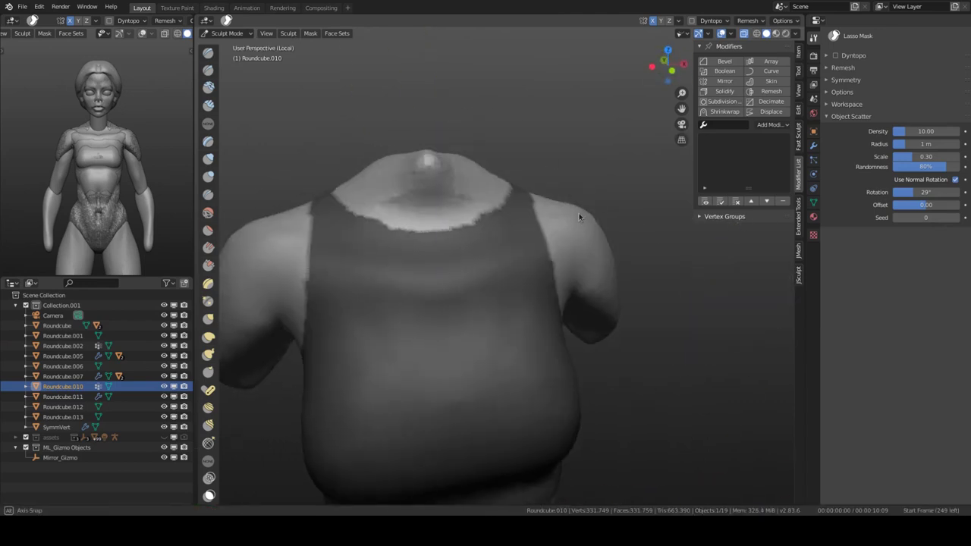
scroll(553, 243, up, 2)
shift+middle_drag(337, 284, 510, 181)
scroll(510, 181, down, 1)
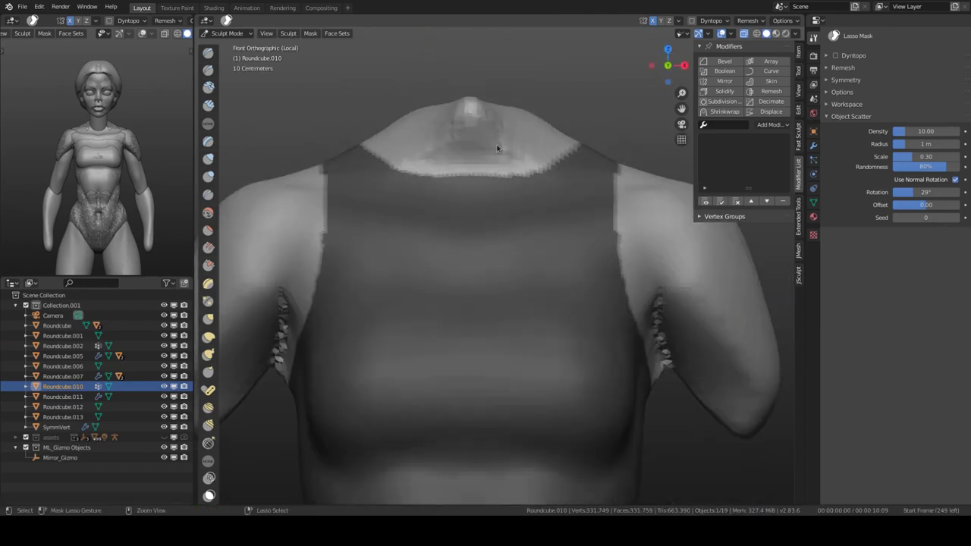
mouse_move(498, 148)
middle_down()
mouse_move(581, 243)
mouse_move(542, 238)
middle_up()
Trim the mask along the shoulder and re-extract the masked area as a new mesh.
key(m)
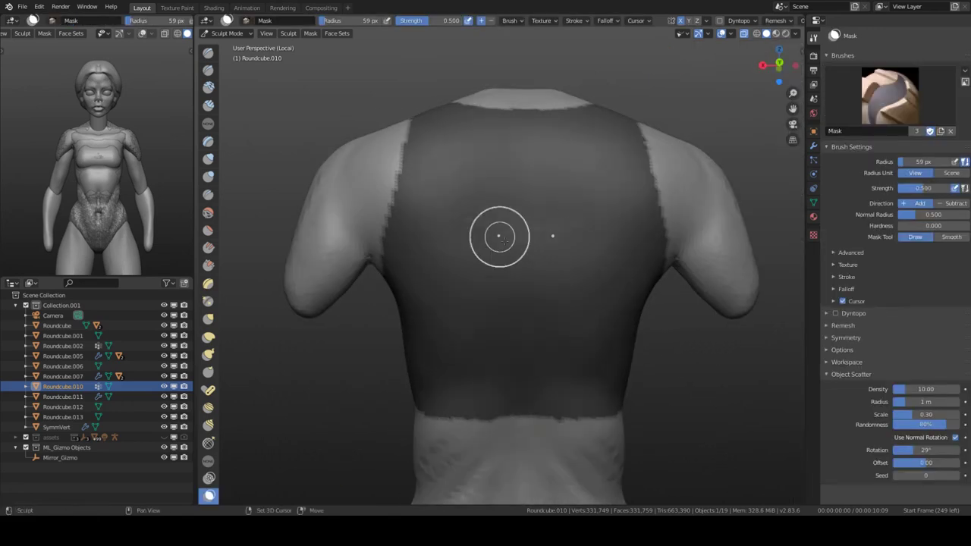
key(KP_1)
scroll(561, 225, up, 3)
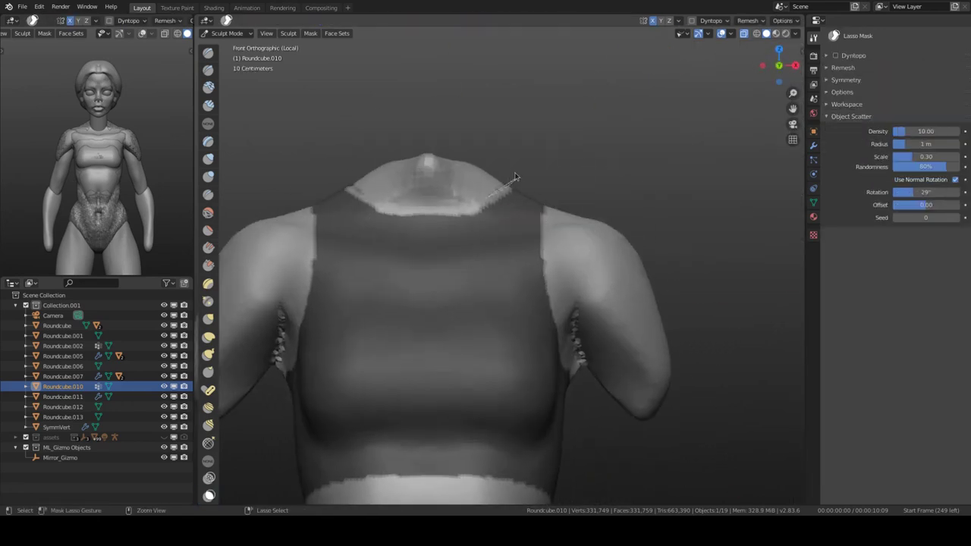
scroll(531, 211, down, 2)
middle_drag(558, 214, 686, 233)
key(KP_1)
click(310, 32)
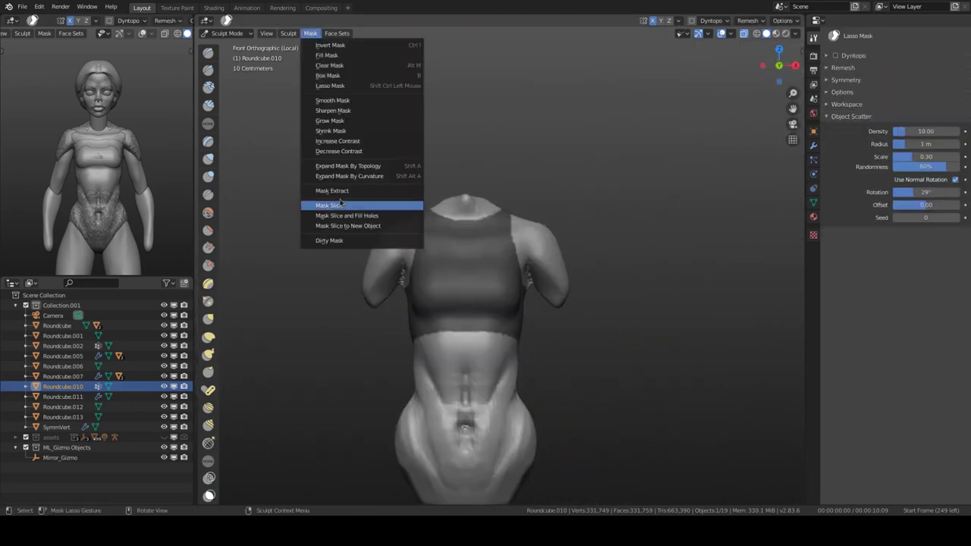
click(341, 204)
Select the arm-hole and neck-hole loops and fill the neck opening with faces.
mouse_move(539, 285)
middle_down()
mouse_move(421, 146)
mouse_move(567, 256)
mouse_move(703, 279)
mouse_move(478, 99)
mouse_move(373, 215)
middle_up()
alt+click(703, 279)
alt+click(478, 99)
key(alt+f)
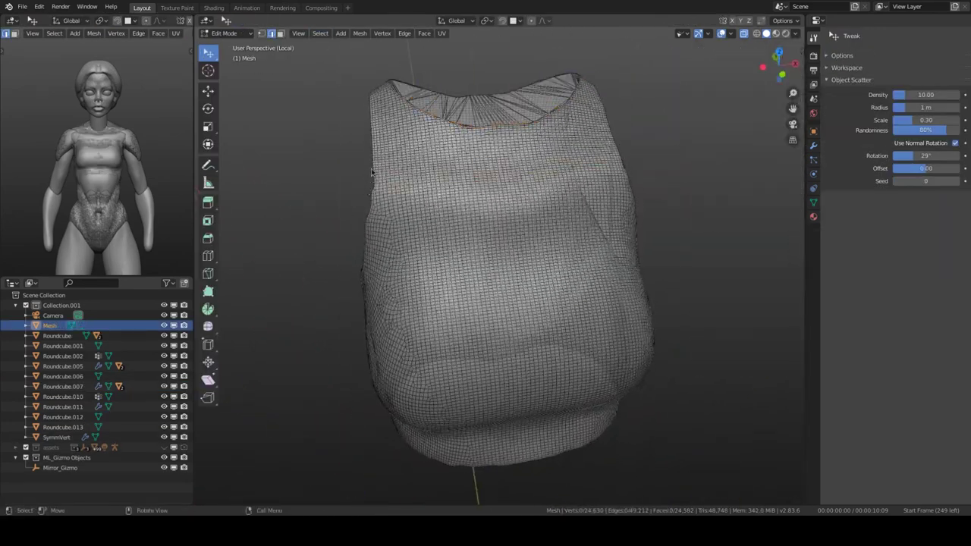
key(Tab)
Add and apply a Displace modifier to slightly inflate the top, then remesh it.
key(ctrl+Tab)
key(KP_Divide)
click(681, 272)
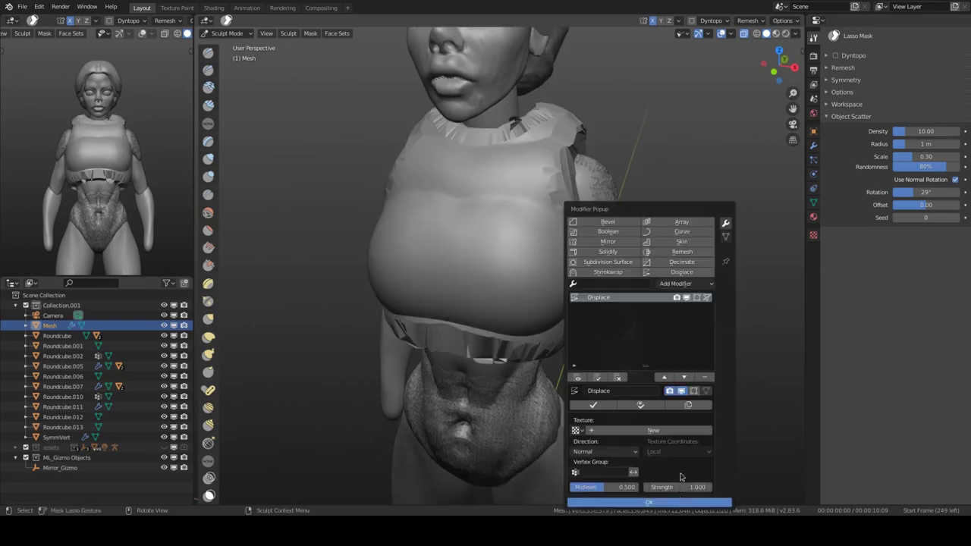
click(648, 502)
mouse_move(648, 502)
middle_down()
mouse_move(531, 304)
mouse_move(747, 20)
middle_up()
click(747, 21)
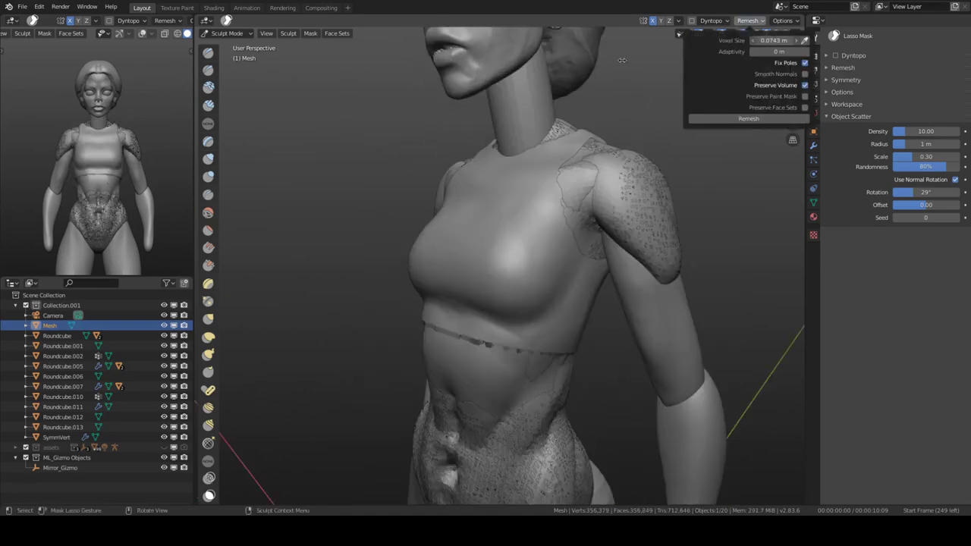
Select the two old body roundcubes in object mode from the front view.
key(KP_1)
key(ctrl+Tab)
click(547, 252)
Move Roundcube.002 and Roundcube.005 into the hidden backup collection.
key(m)
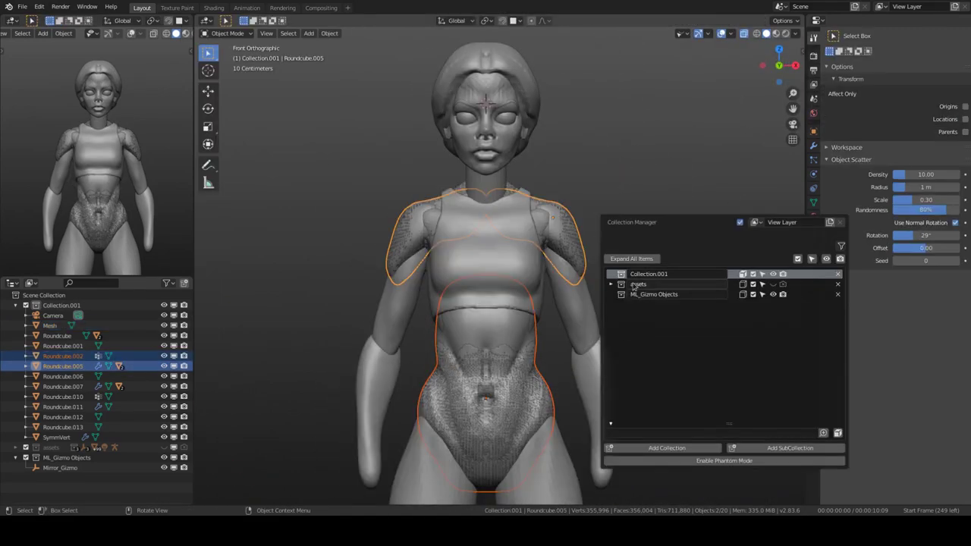
click(749, 305)
click(536, 354)
key(ctrl+Tab)
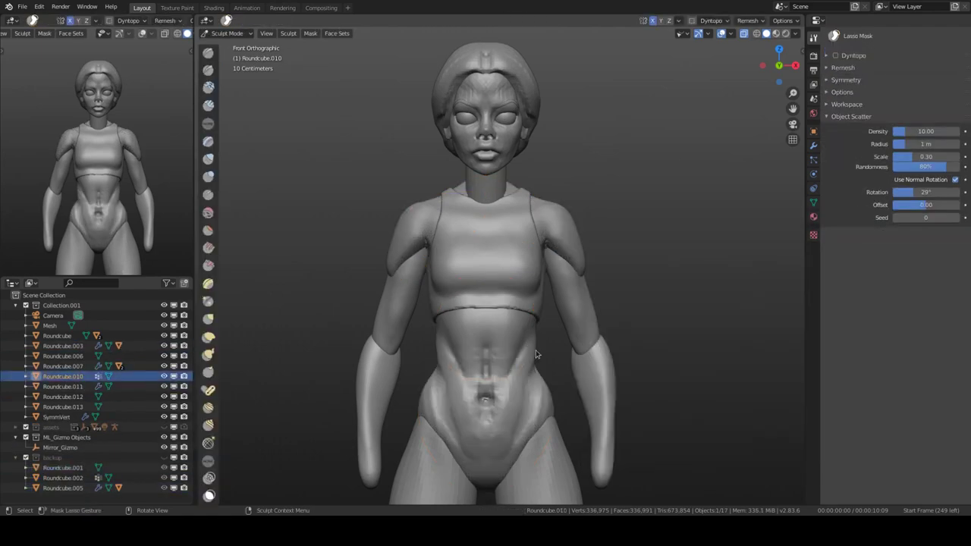
Check the neck piece and torso Roundcube.010 in local view from front and back.
click(486, 190)
mouse_move(486, 190)
middle_down()
mouse_move(573, 267)
mouse_move(534, 182)
middle_up()
key(ctrl+Tab)
key(KP_Divide)
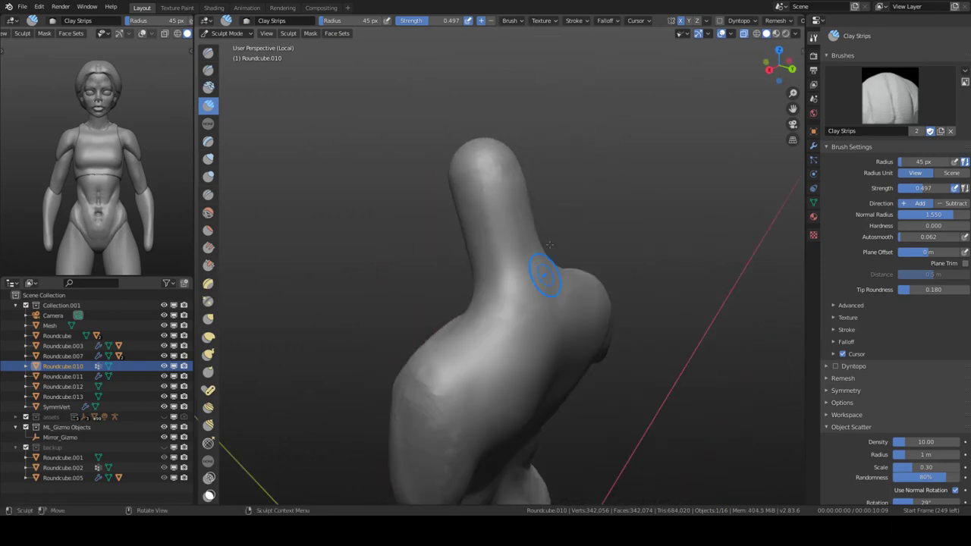
key(KP_Divide)
key(alt+q)
mouse_move(581, 303)
middle_down()
mouse_move(468, 325)
mouse_move(542, 329)
middle_up()
key(alt+q)
key(KP_1)
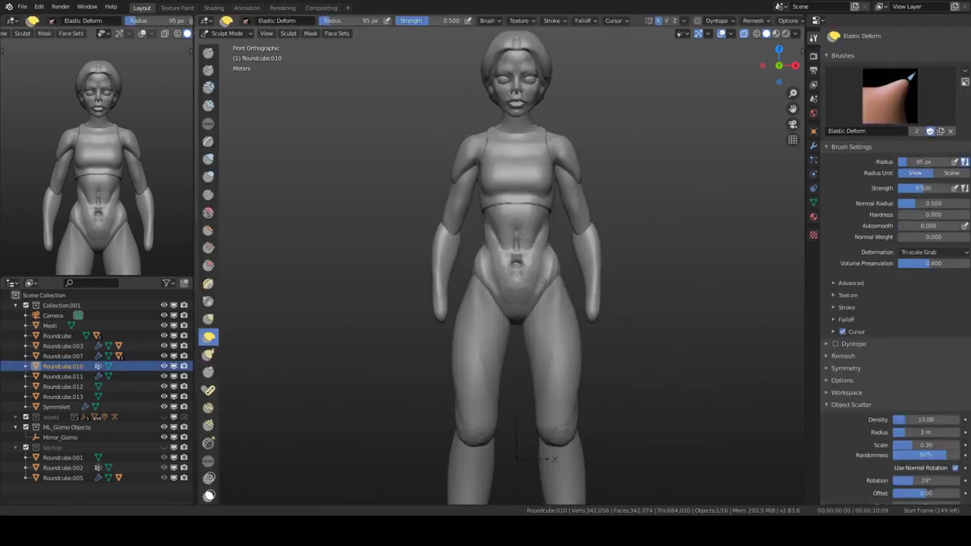
Isolate the lower body Roundcube.014 and view the back of the hips.
key(ctrl+Tab)
scroll(591, 212, up, 3)
key(KP_Divide)
key(q)
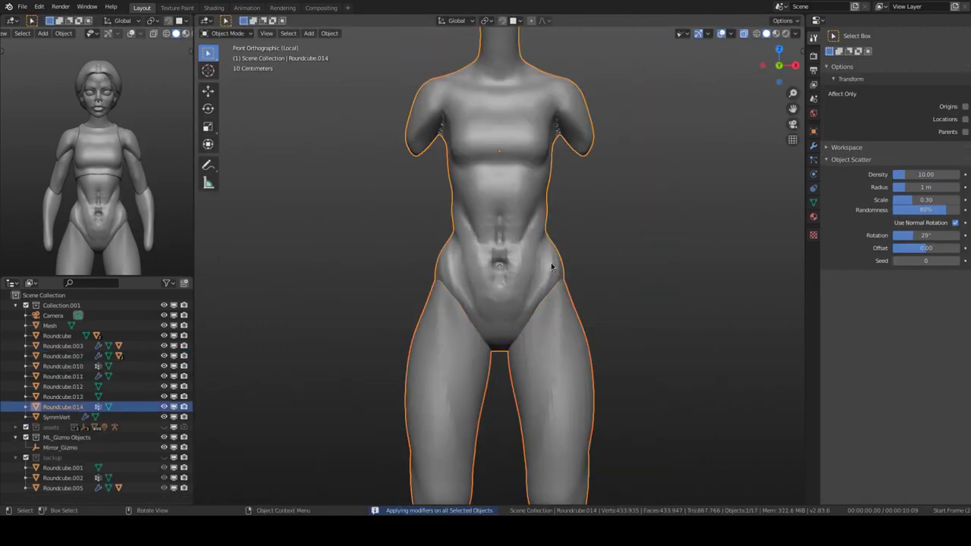
key(ctrl+Tab)
scroll(569, 260, up, 3)
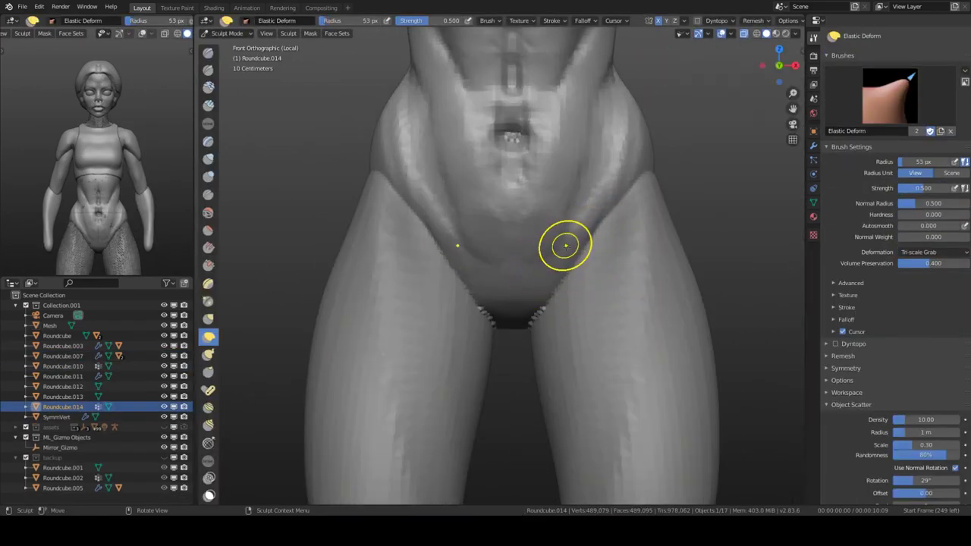
middle_drag(565, 245, 530, 288)
Join the buttocks Roundcube.011 into the lower body with Ctrl+J and remesh the result.
key(ctrl+Tab)
click(514, 275)
key(ctrl+Tab)
key(c)
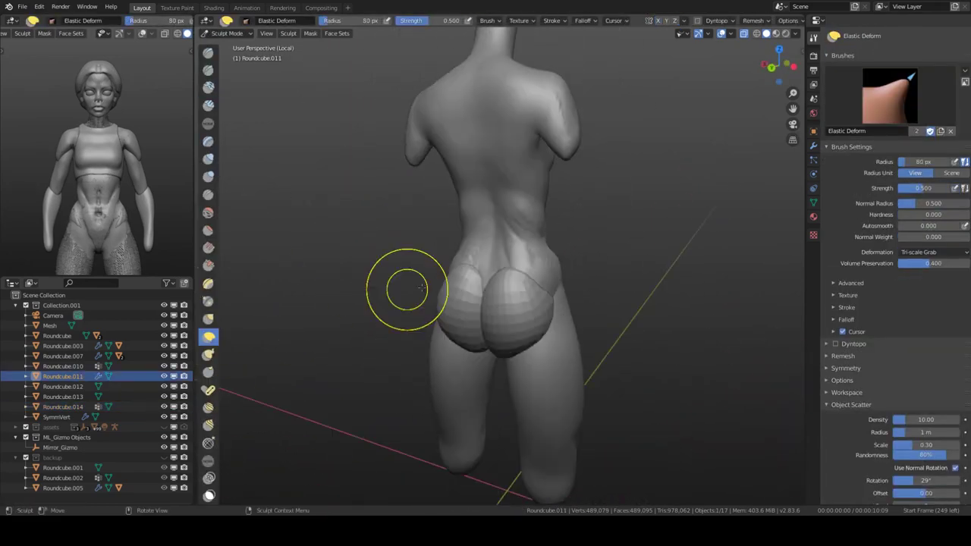
key(ctrl+Tab)
key(KP_3)
key(ctrl+Tab)
key(ctrl+KP_1)
key(ctrl+Tab)
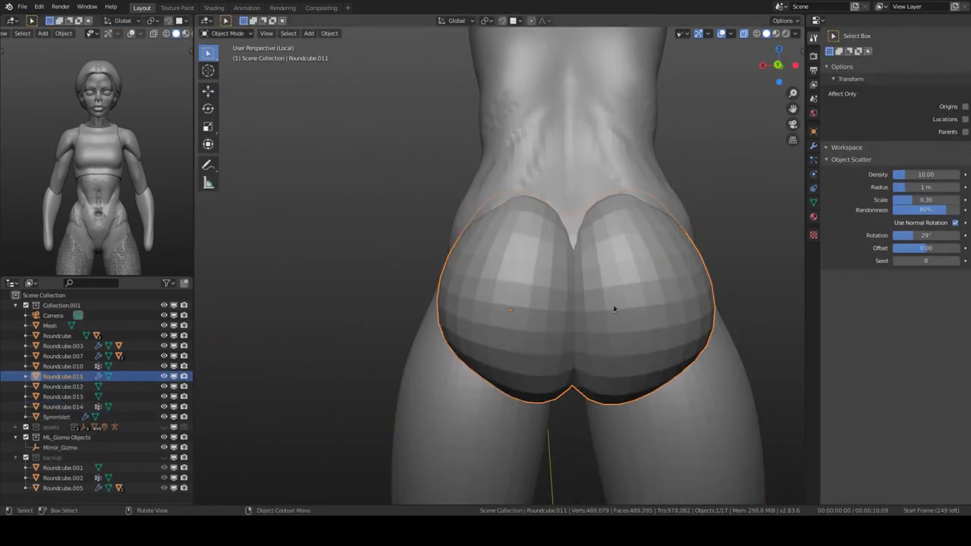
key(ctrl+j)
key(ctrl+Tab)
key(ctrl+r)
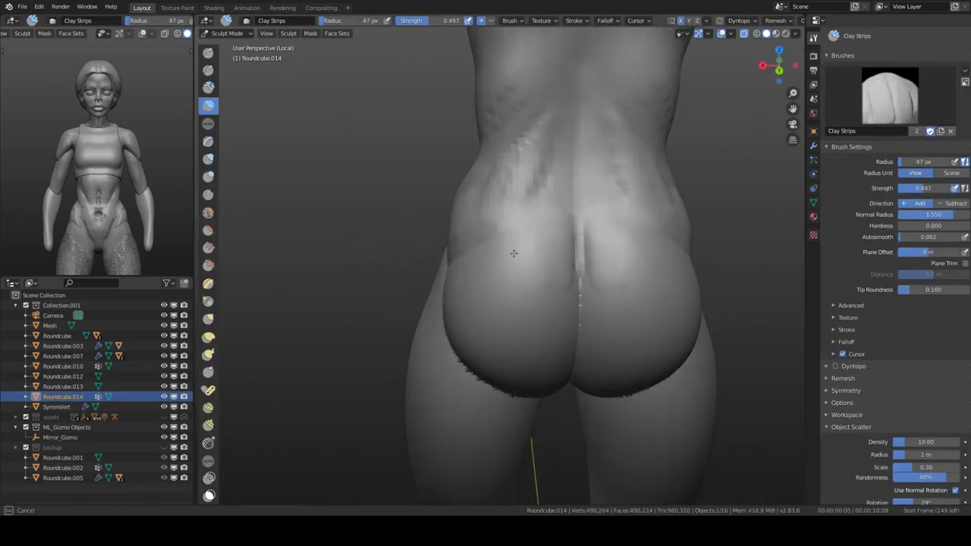
Sculpt the merged hips with the Clay brush, checking the shape from front and side.
middle_drag(513, 253, 489, 243)
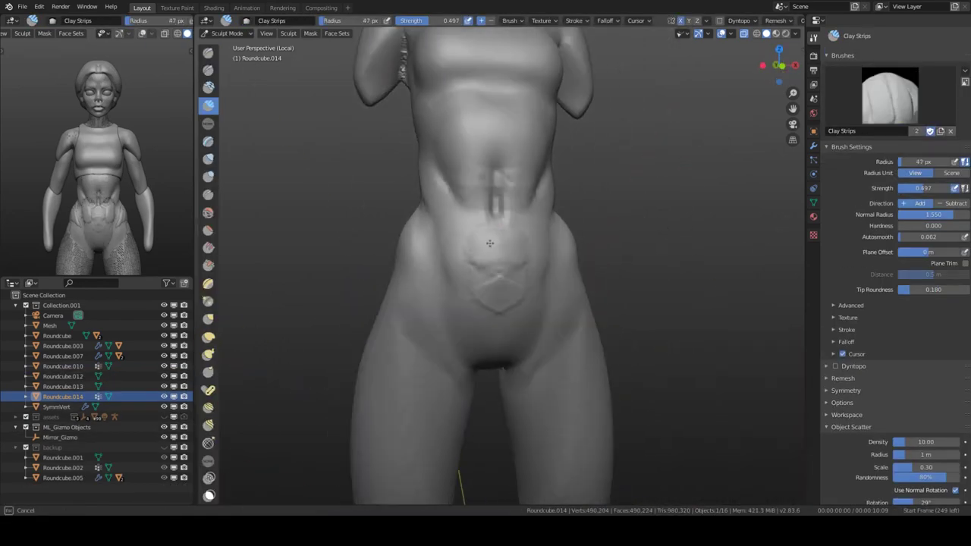
mouse_move(569, 259)
middle_down()
mouse_move(509, 357)
mouse_move(575, 285)
middle_up()
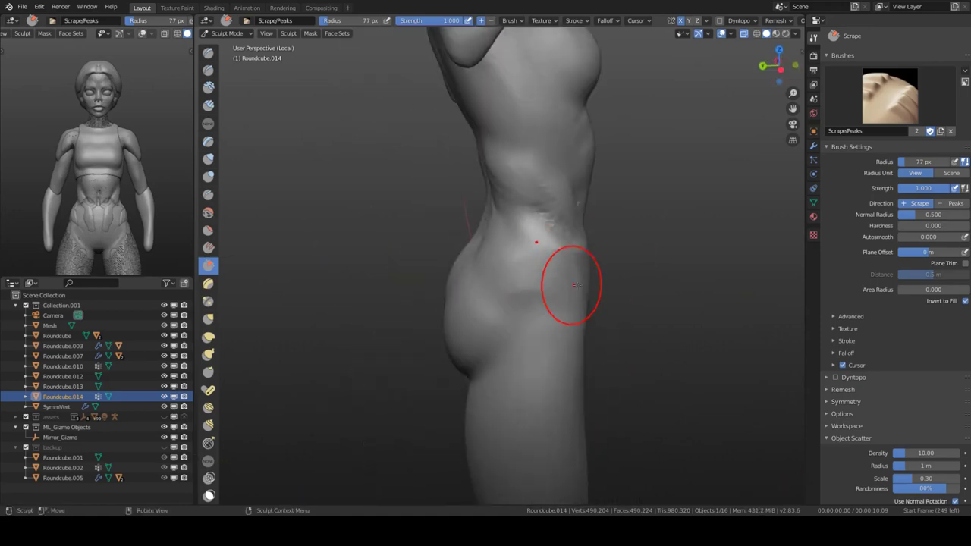
mouse_move(547, 254)
middle_down()
mouse_move(450, 255)
mouse_move(513, 266)
middle_up()
key(c)
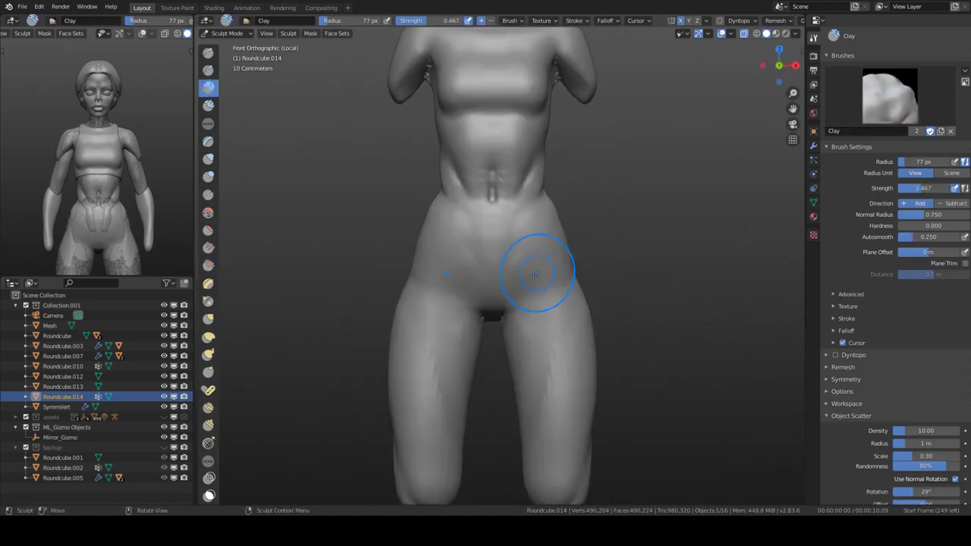
scroll(523, 291, down, 2)
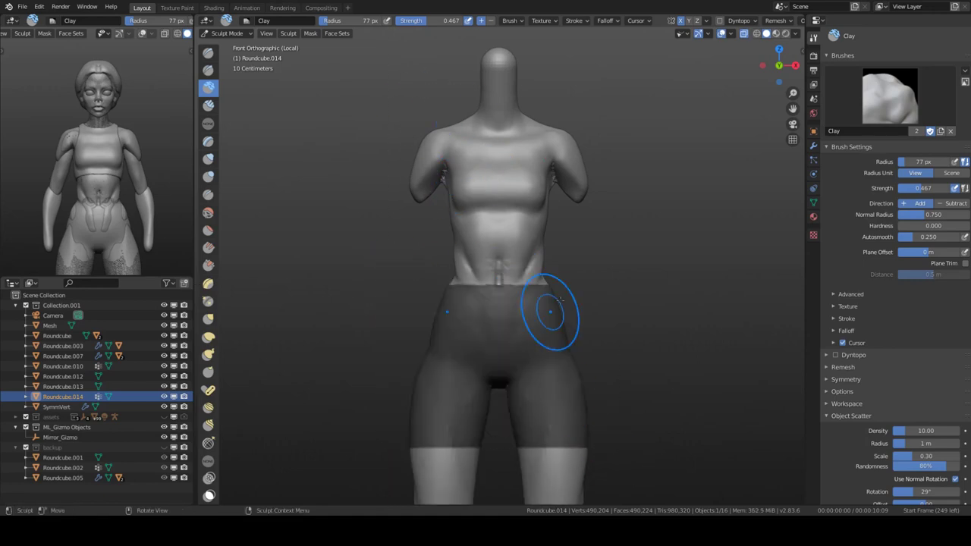
Lasso-mask the hips and extract them as a shorts mesh, redoing the extraction once.
scroll(599, 276, up, 2)
key(b)
mouse_move(458, 288)
middle_down()
mouse_move(396, 269)
mouse_move(481, 269)
middle_up()
key(KP_1)
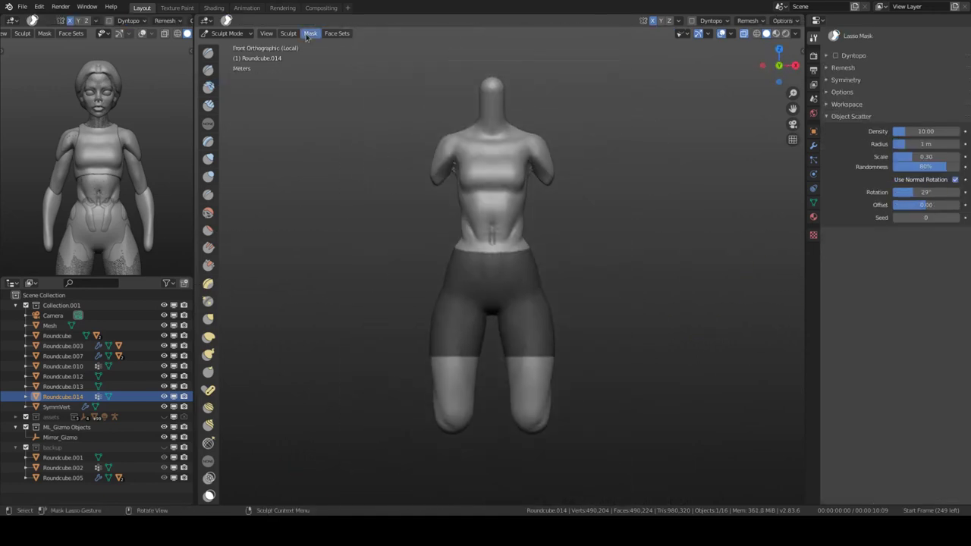
click(338, 273)
mouse_move(337, 275)
middle_down()
mouse_move(491, 281)
mouse_move(418, 318)
mouse_move(552, 302)
middle_up()
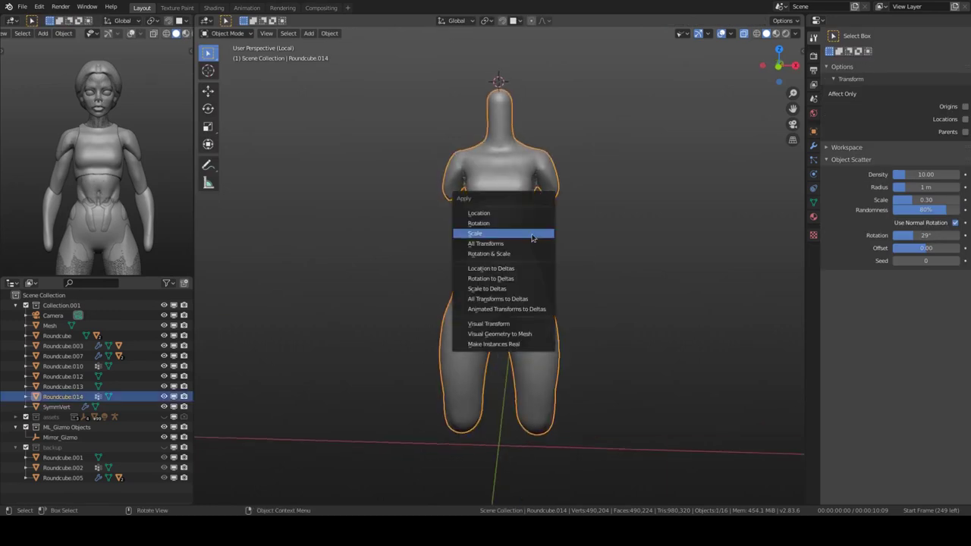
click(354, 276)
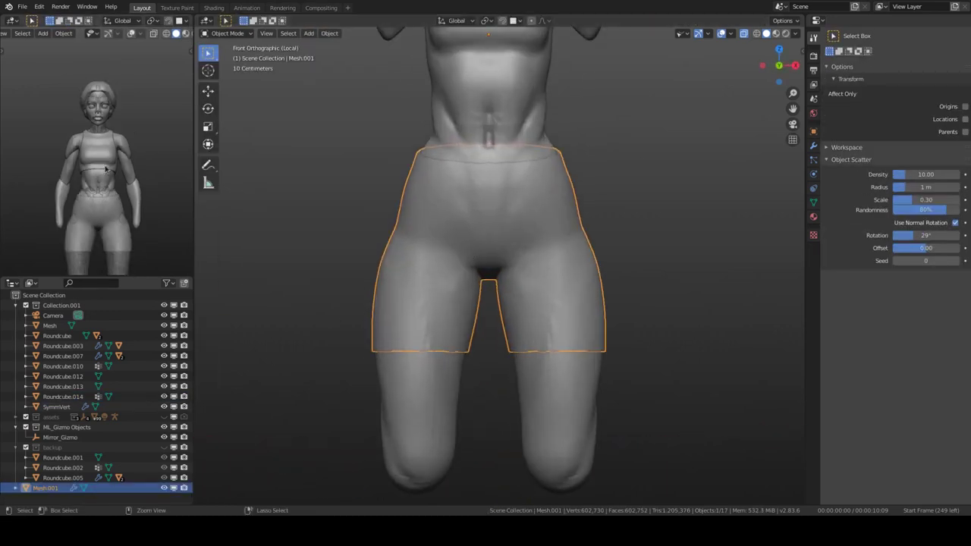
shift+middle_drag(315, 255, 481, 328)
click(628, 321)
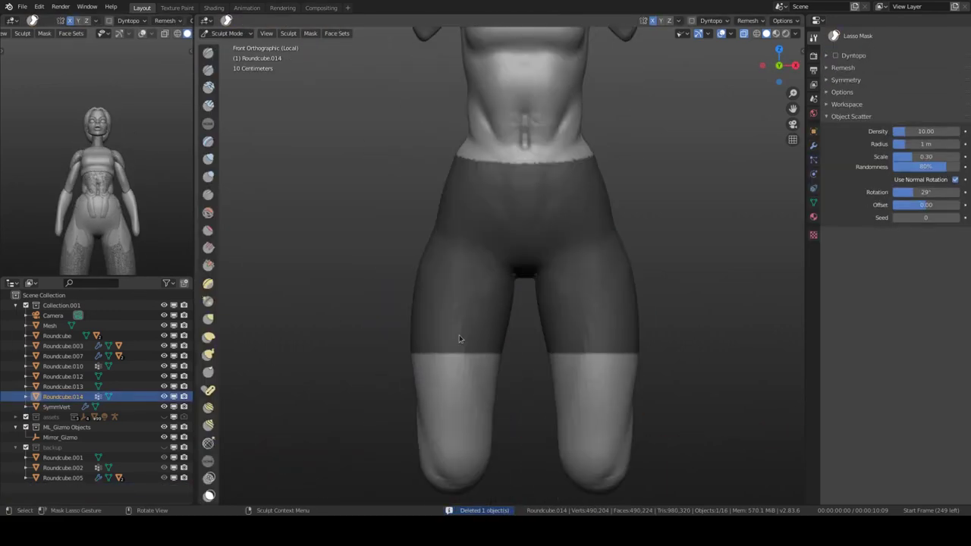
drag(704, 336, 706, 335)
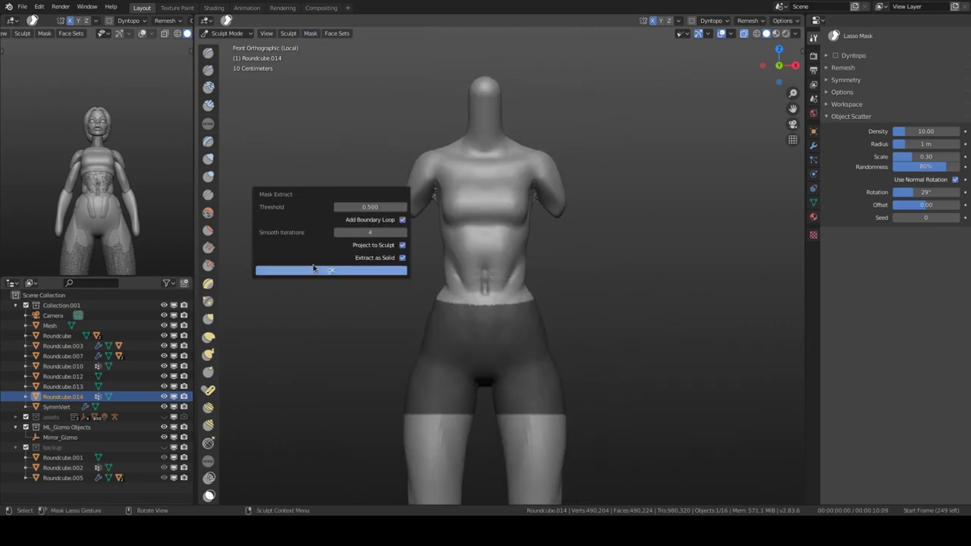
click(297, 263)
middle_drag(296, 263, 538, 291)
Fill the shorts' open non-manifold edges in Edit Mode and show the whole character.
key(Tab)
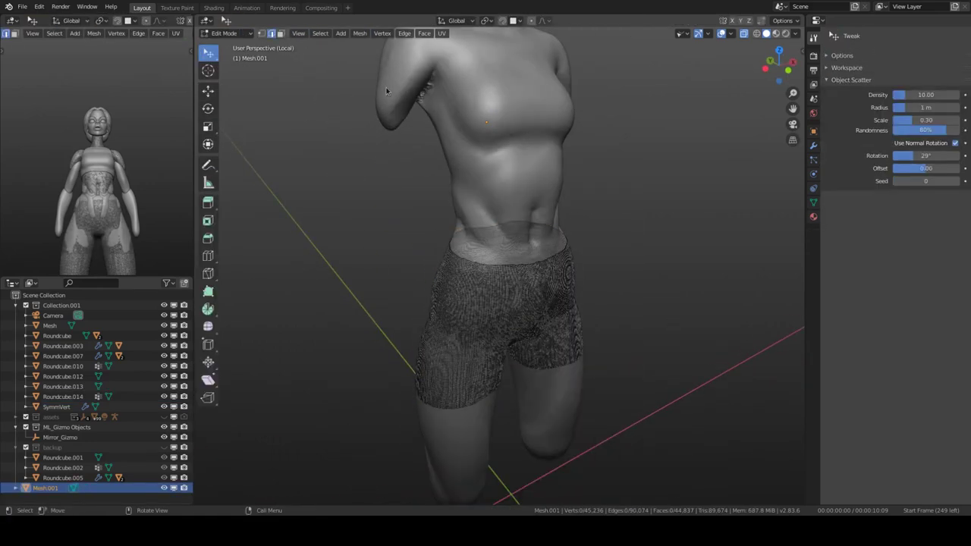
click(436, 160)
key(f)
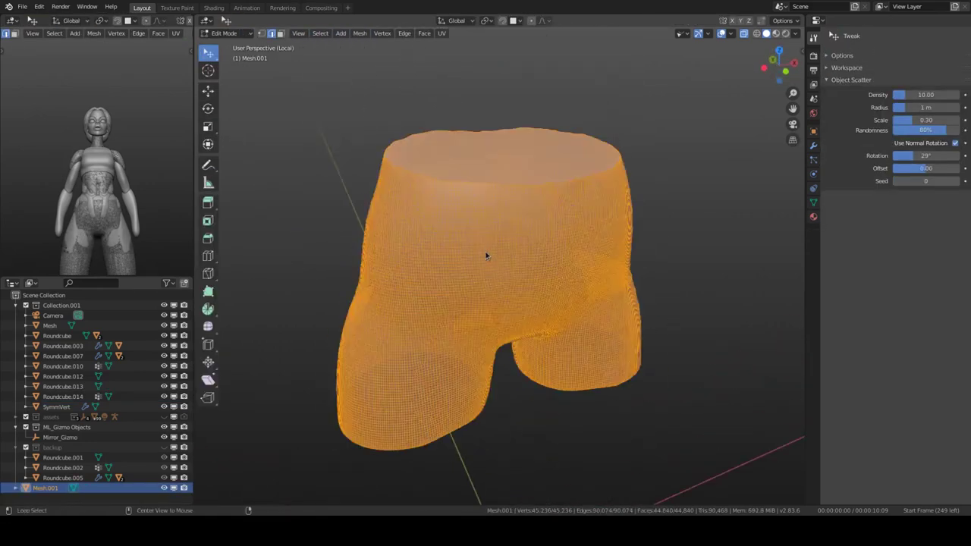
key(Tab)
key(slash)
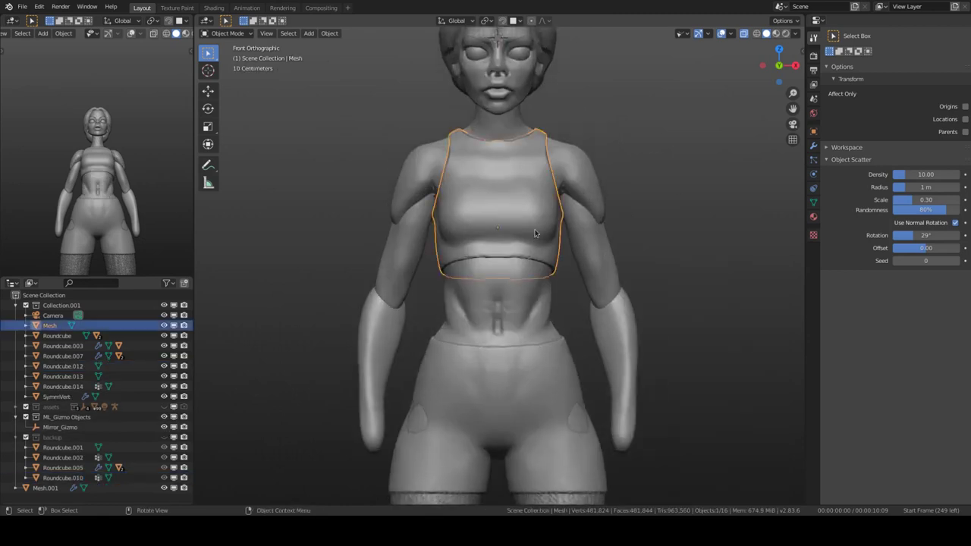
Move the cropped top into place in local view, then return to the full figure's face.
key(slash)
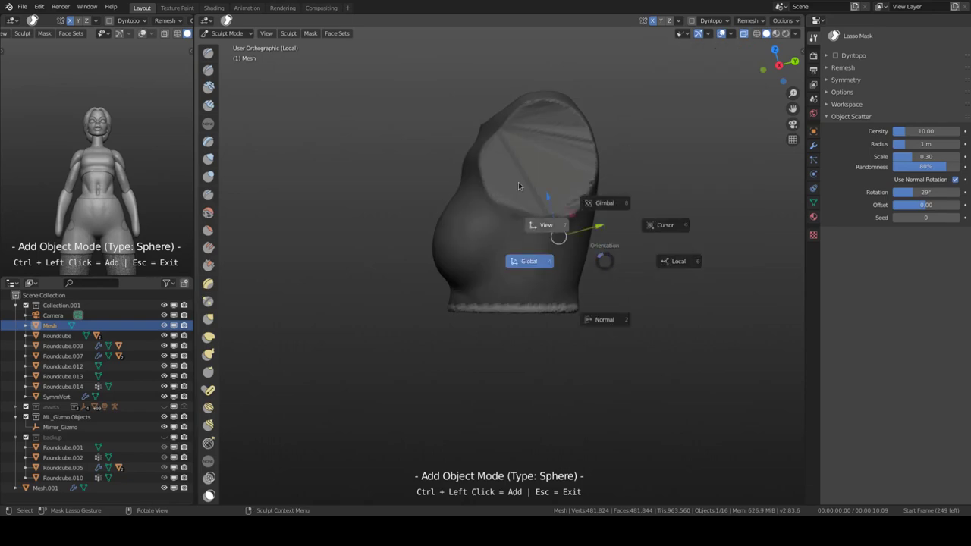
click(554, 232)
key(slash)
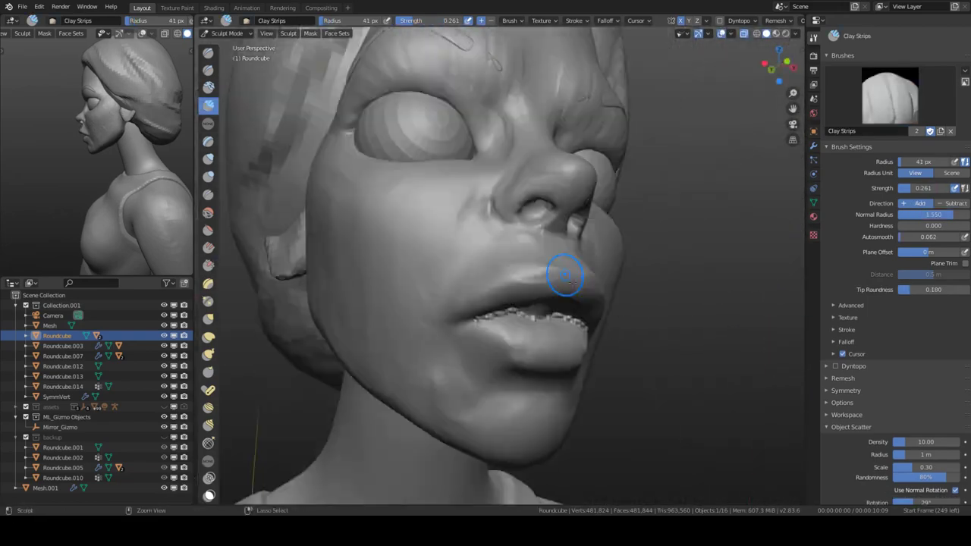
middle_drag(565, 275, 466, 261)
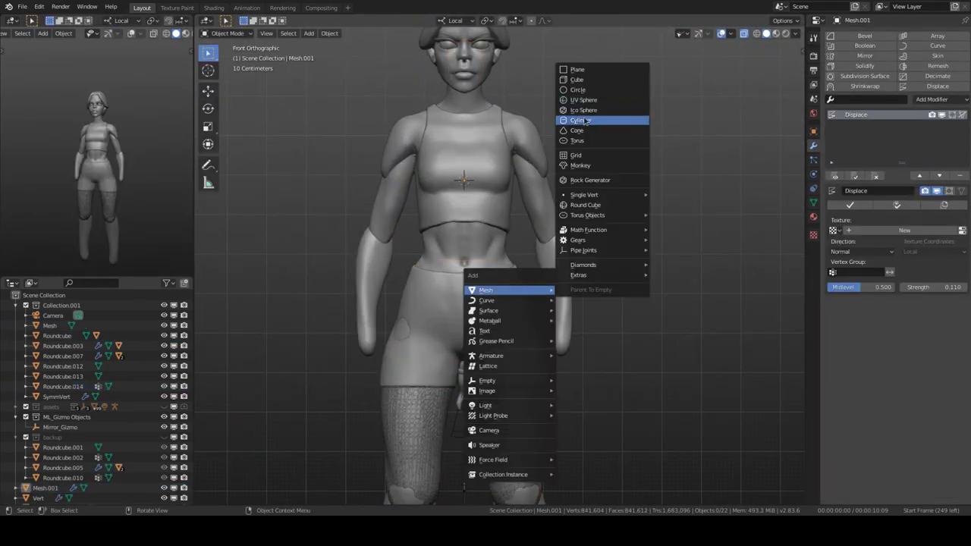
Add a cylinder at the waist, flatten it along Z, and delete its caps in local view.
click(581, 121)
key(g)
key(z)
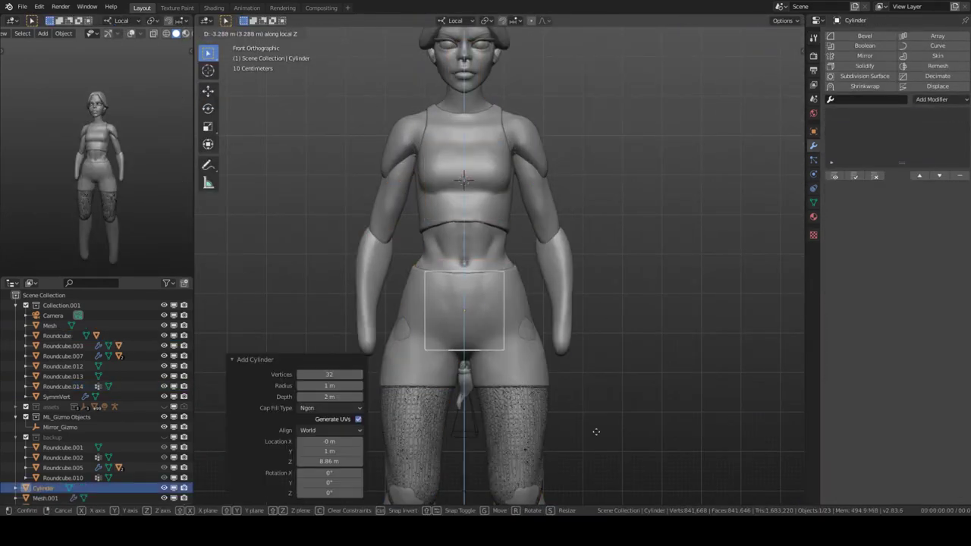
click(516, 309)
key(KP_Divide)
middle_drag(516, 309, 516, 228)
key(Tab)
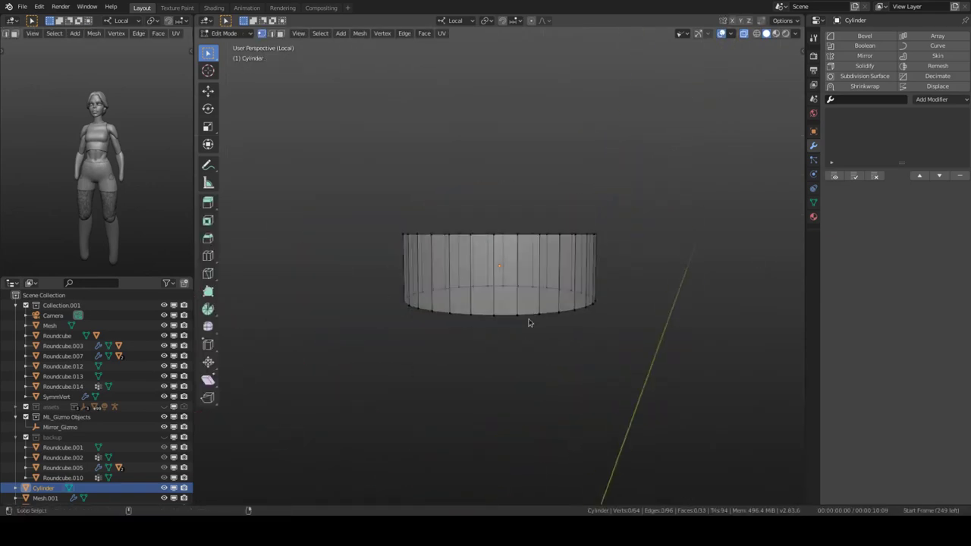
key(Tab)
key(KP_Divide)
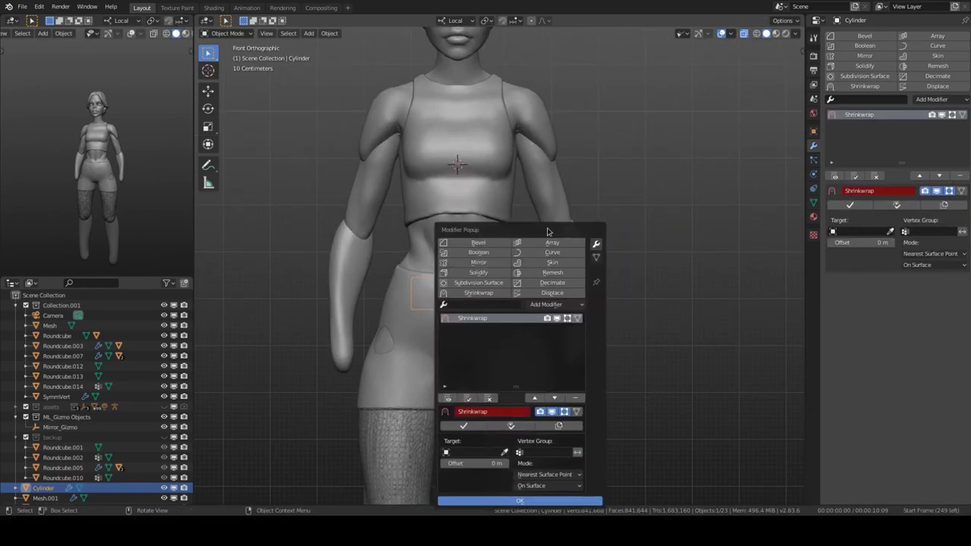
Shrinkwrap the band onto the shorts (Mesh.001) and shift it front-to-back into place.
click(892, 230)
key(g)
key(y)
key(KP_3)
click(592, 327)
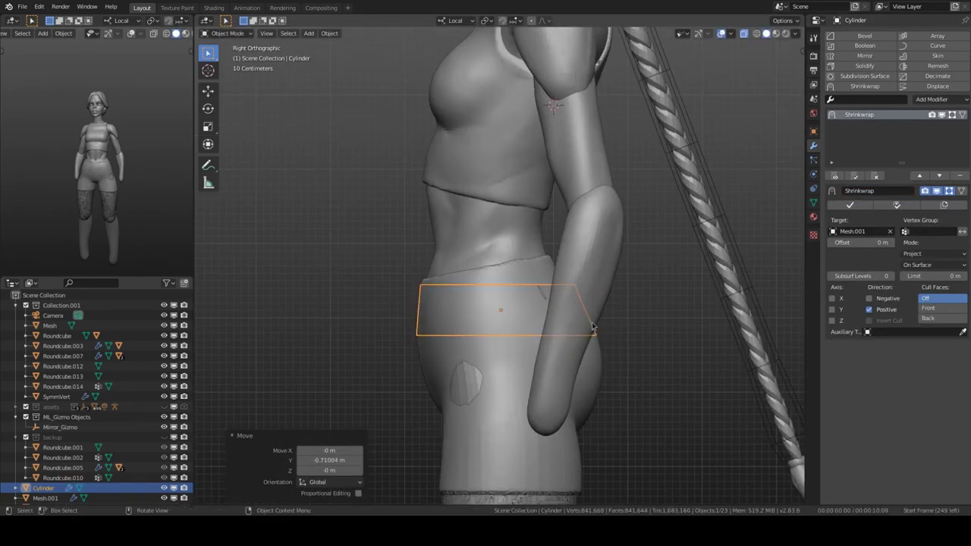
key(g)
click(507, 319)
key(KP_1)
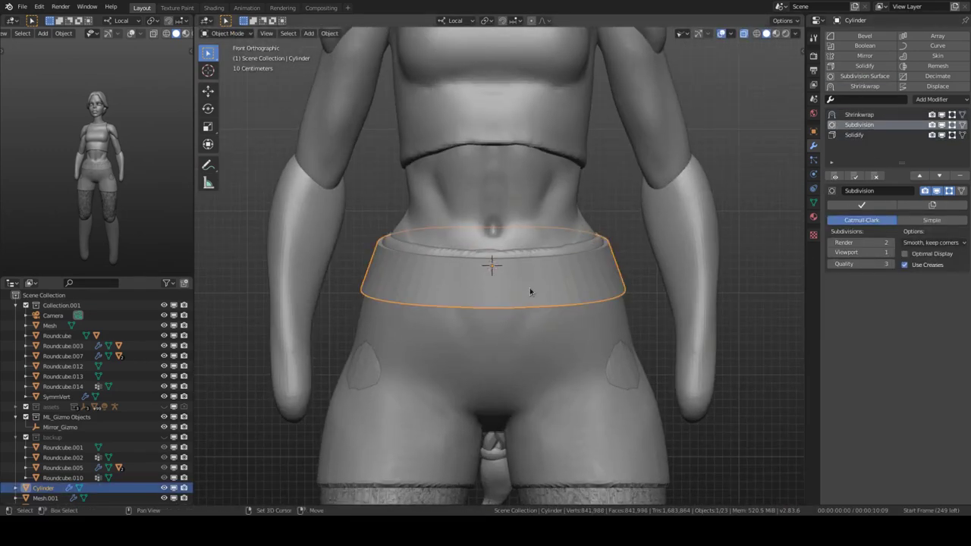
Add Subdivision and Solidify to the band, discarding a trial Edge Split, and resize its edges.
key(Tab)
click(931, 99)
click(768, 180)
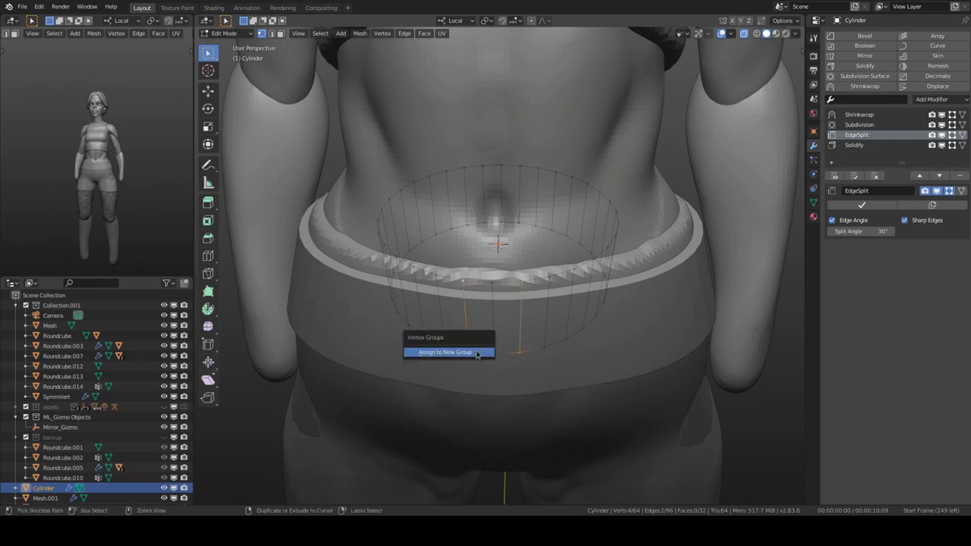
key(Tab)
middle_drag(548, 350, 877, 276)
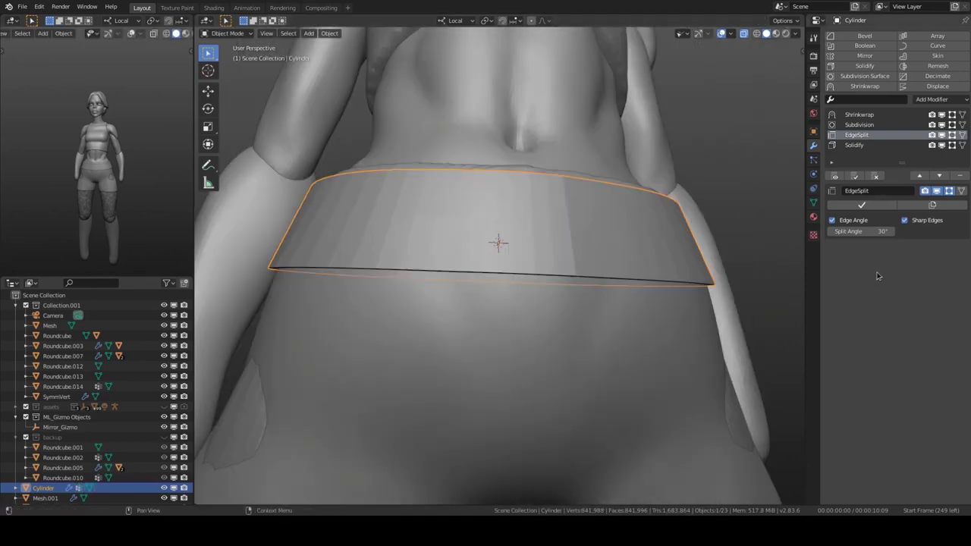
click(931, 100)
click(769, 180)
click(931, 99)
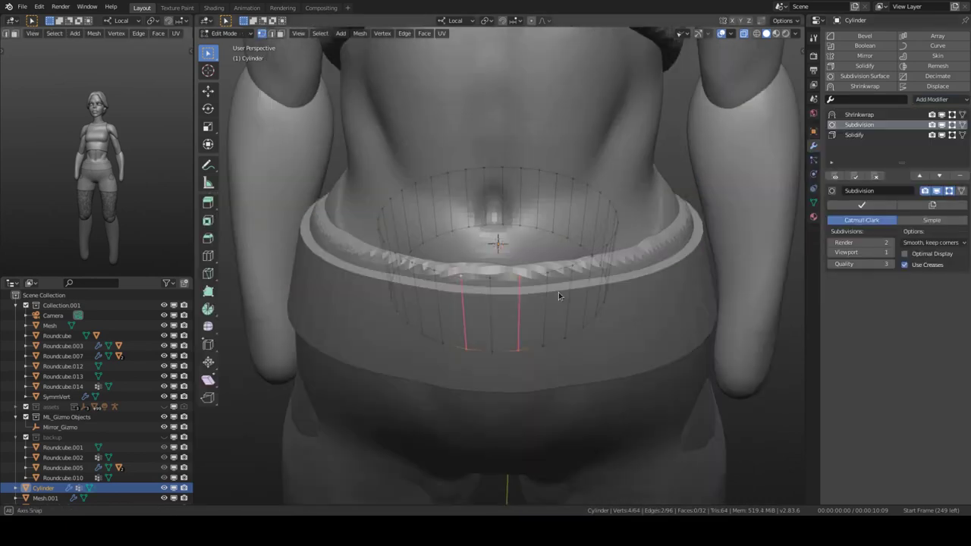
key(alt+a)
middle_drag(455, 262, 474, 300)
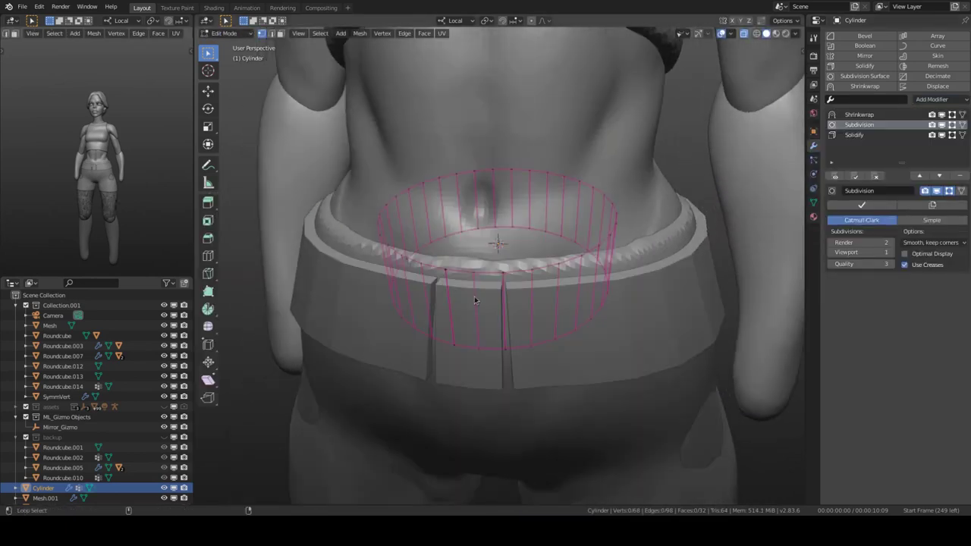
click(529, 337)
mouse_move(529, 337)
middle_down()
mouse_move(567, 357)
mouse_move(595, 295)
mouse_move(570, 319)
middle_up()
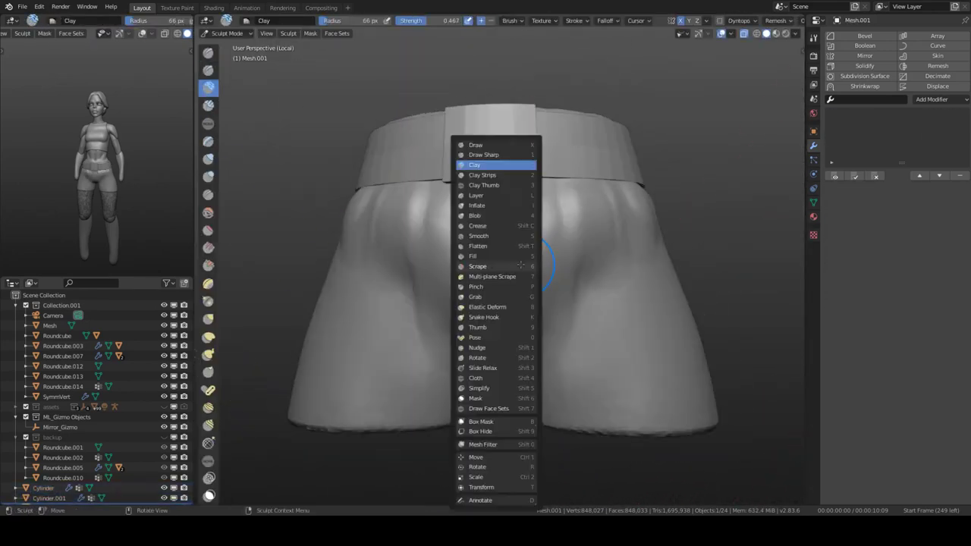
Extract a masked area of the shorts as a new object and remove its thickness modifier.
middle_drag(497, 276, 461, 248)
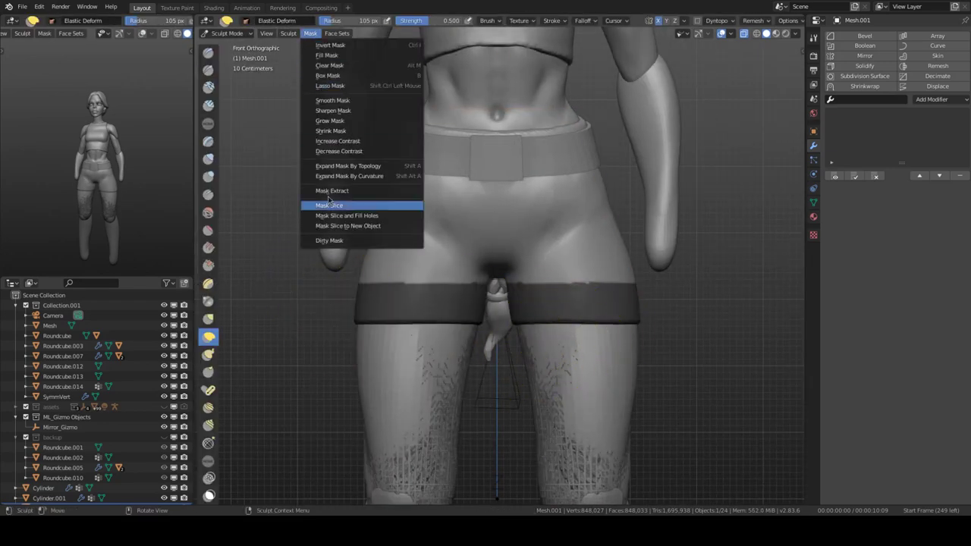
click(328, 196)
click(962, 191)
key(Tab)
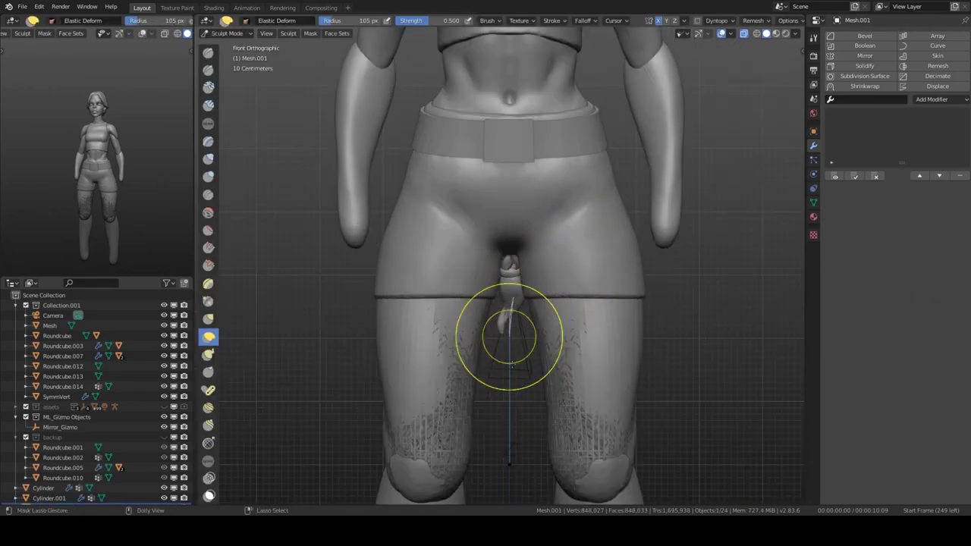
Lasso-mask the thigh bands, expand the mask, and extract them as a separate strap mesh.
click(310, 34)
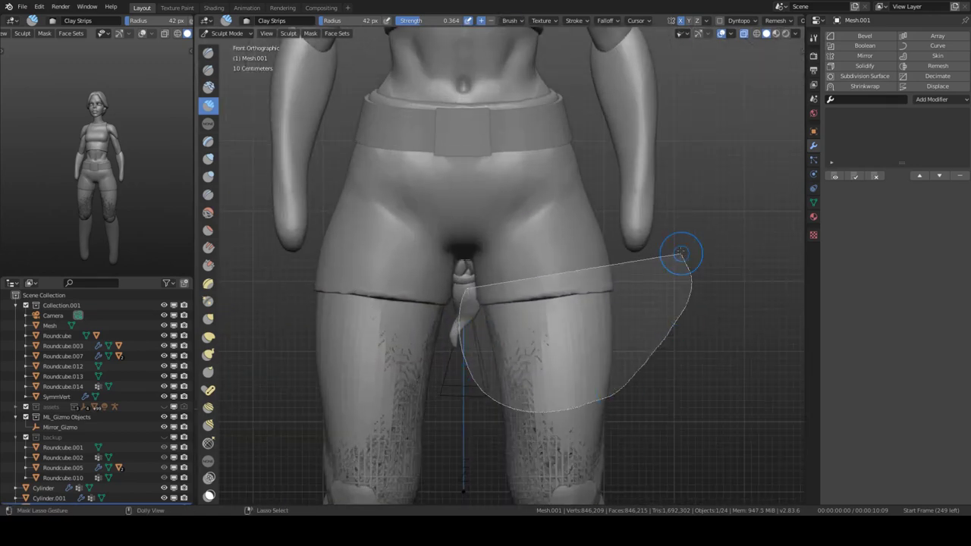
ctrl+shift+drag(463, 273, 693, 267)
click(311, 33)
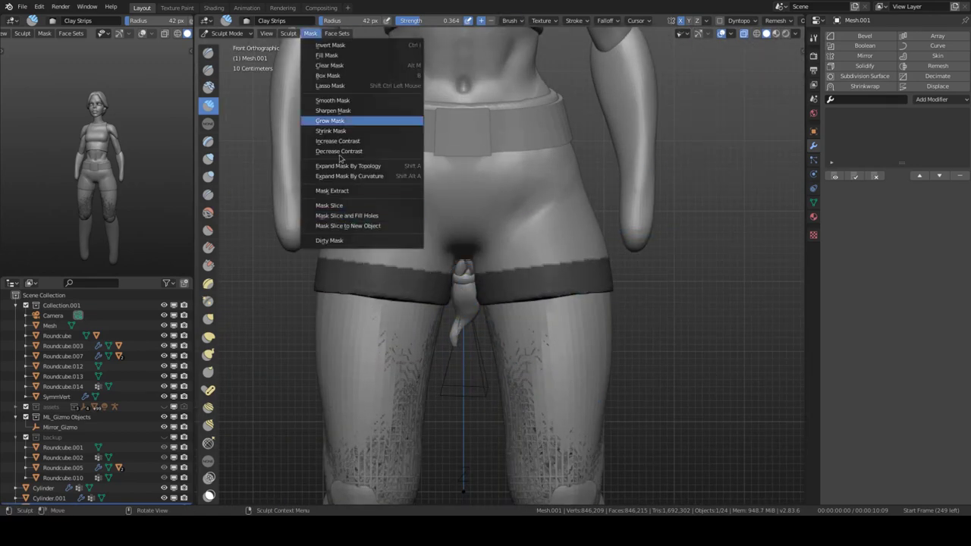
key(shift+a)
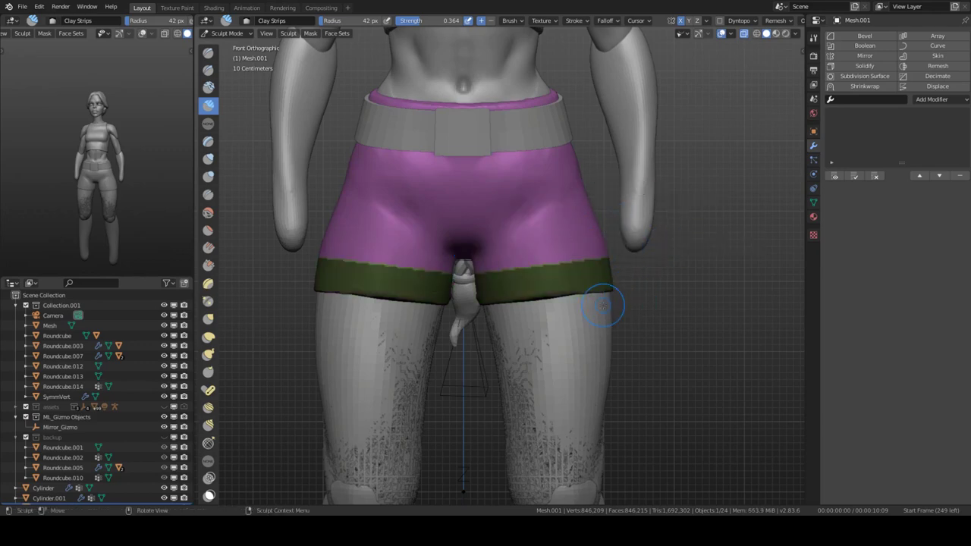
click(558, 279)
key(s)
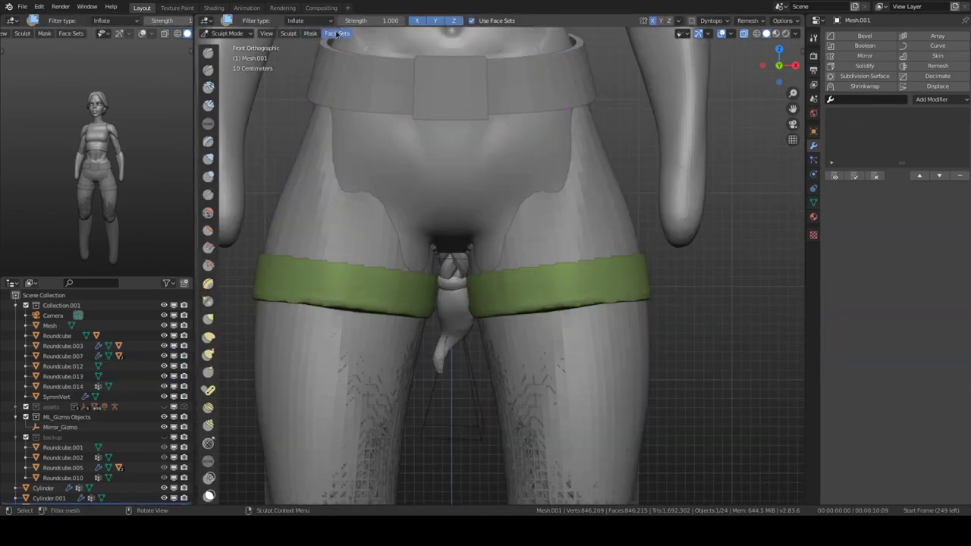
click(310, 33)
click(326, 191)
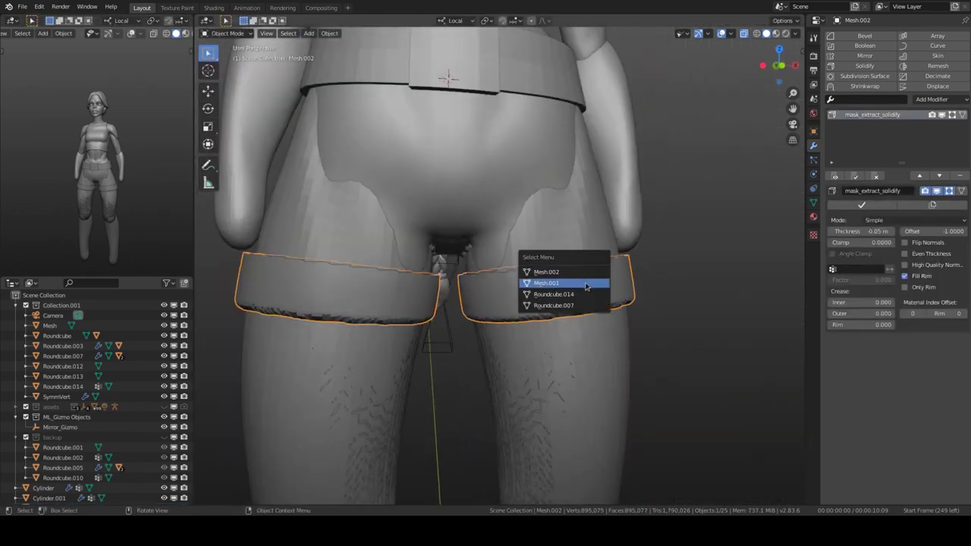
Select the shorts and then the legs, inspecting the legs in Sculpt Mode from front and side.
click(585, 283)
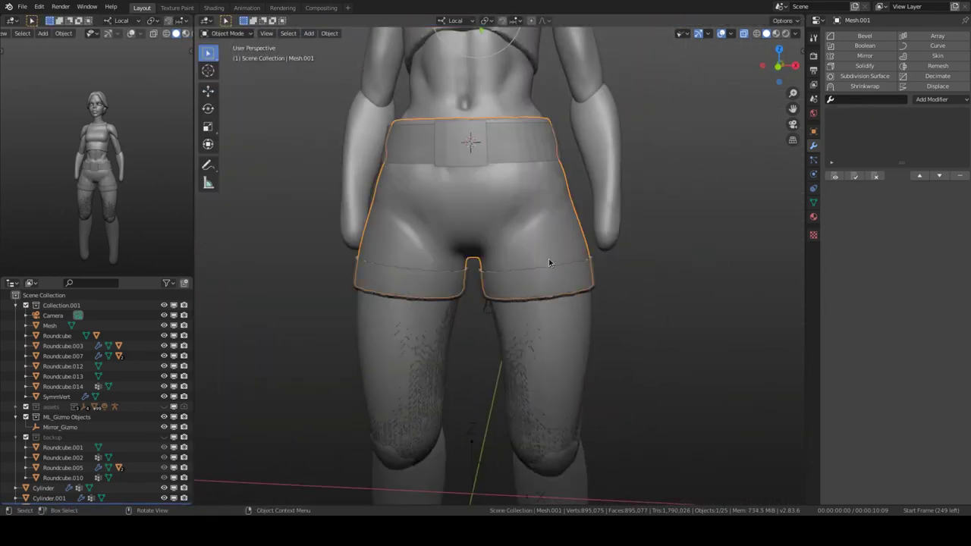
key(KP_1)
middle_drag(545, 305, 576, 283)
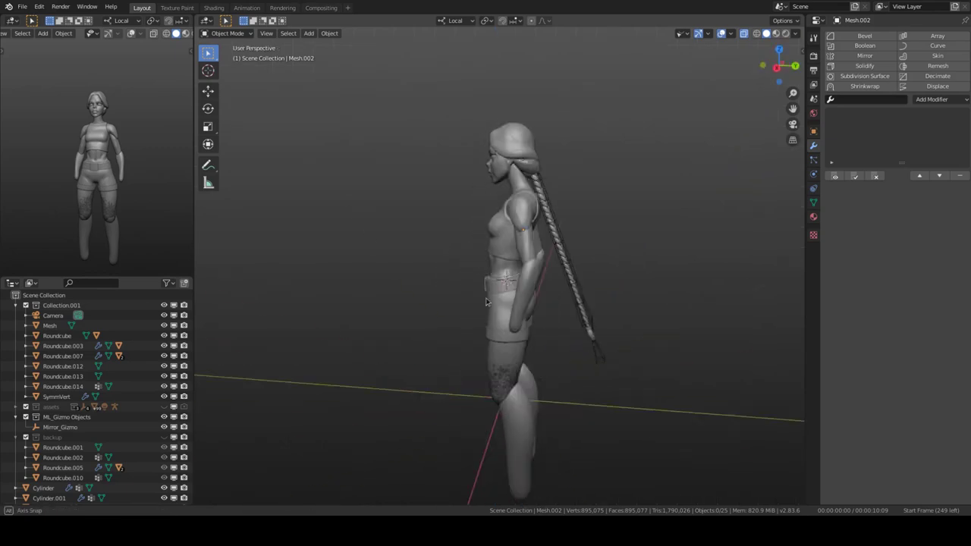
key(KP_1)
scroll(574, 273, up, 4)
shift+scroll(531, 296, down, 5)
click(531, 296)
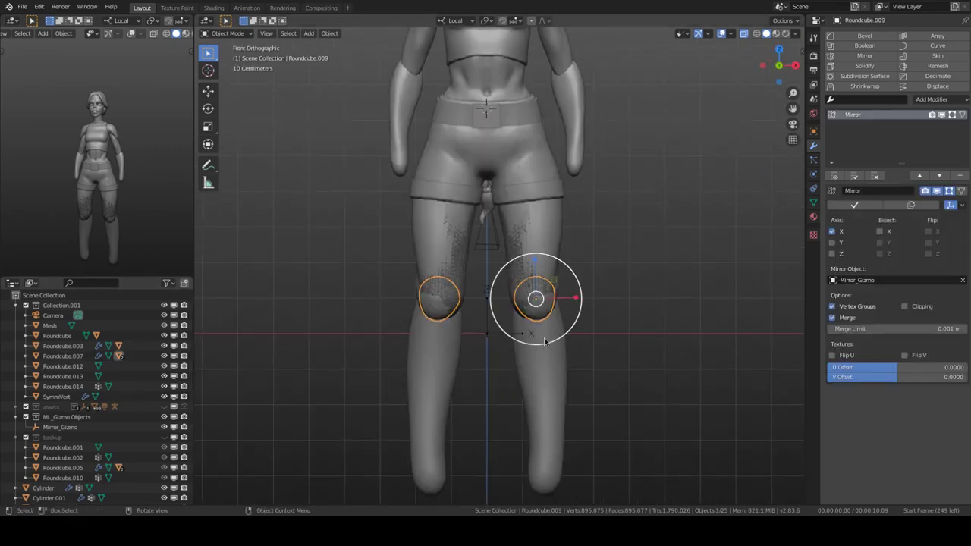
shift+scroll(577, 289, down, 1)
key(c)
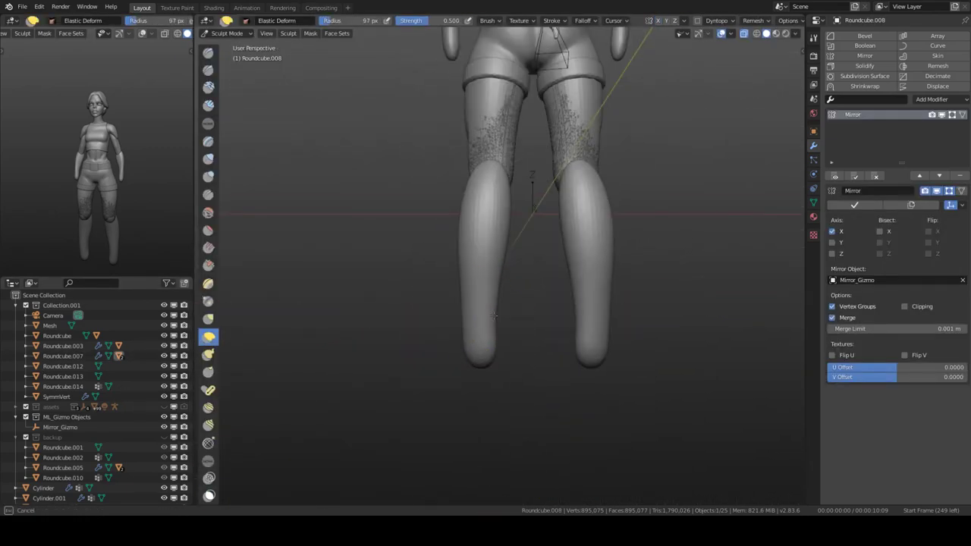
mouse_move(579, 324)
middle_down()
mouse_move(584, 199)
mouse_move(520, 265)
mouse_move(502, 127)
middle_up()
key(KP_1)
Select the torso and upper arm, and inspect the arm in Sculpt Mode.
key(ctrl+Tab)
scroll(513, 304, down, 3)
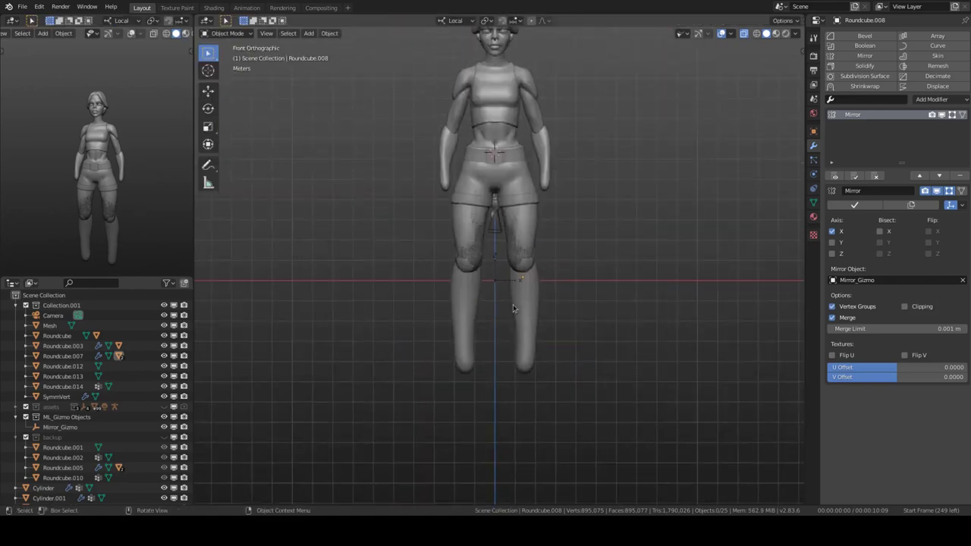
scroll(514, 304, up, 3)
scroll(575, 214, up, 3)
click(574, 214)
click(601, 268)
key(ctrl+Tab)
mouse_move(601, 267)
middle_down()
mouse_move(585, 310)
mouse_move(607, 180)
mouse_move(516, 295)
middle_up()
key(KP_1)
key(ctrl+Tab)
scroll(585, 311, down, 2)
Add a Round Cube mesh beside the figure and choose its shape preset.
key(shift+a)
click(618, 199)
click(289, 242)
Set the round cube to Corners, scale it down, and apply its scale.
click(262, 329)
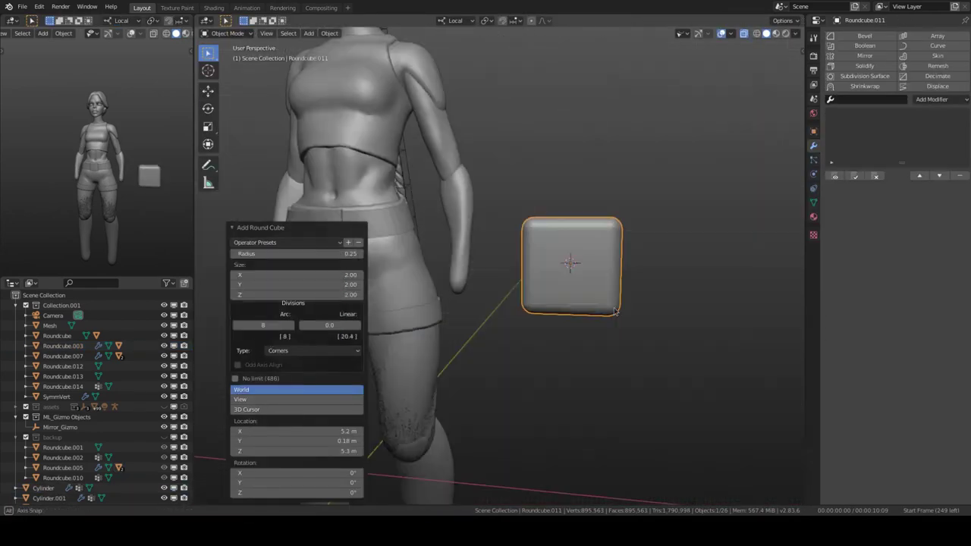
key(s)
key(ctrl+a)
click(607, 320)
scroll(607, 303, up, 3)
Add a single-vertex finger strand and give it Subdivision level 1 for a smooth tube.
key(shift+a)
click(613, 388)
click(706, 388)
key(g)
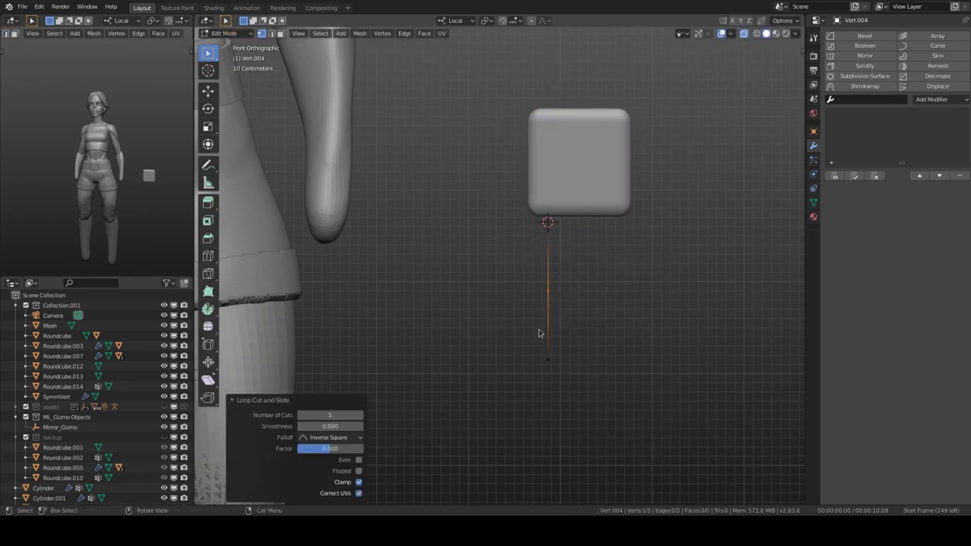
scroll(539, 333, up, 2)
scroll(575, 290, down, 1)
key(ctrl+1)
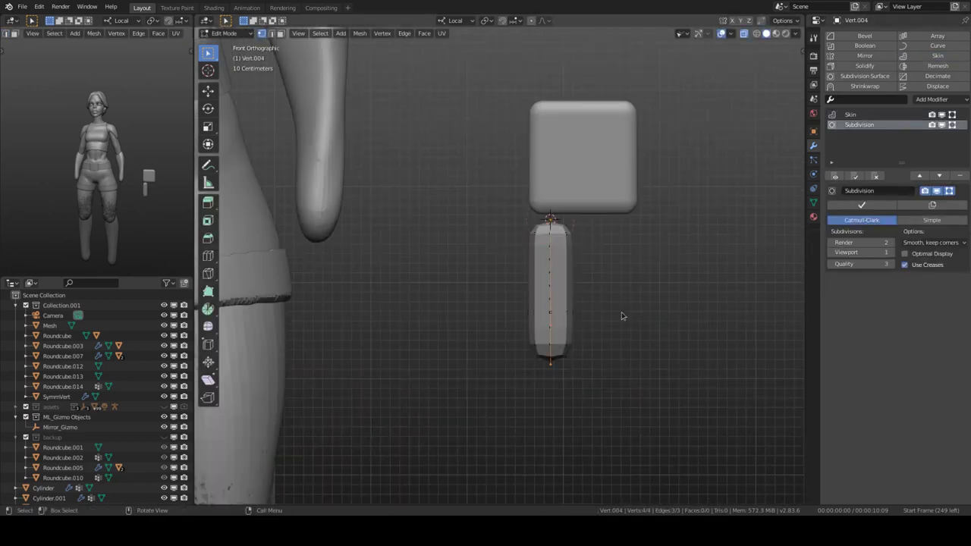
key(Escape)
key(Tab)
Stretch the palm block upward with Elastic Deform in Sculpt Mode.
click(596, 219)
key(ctrl+Tab)
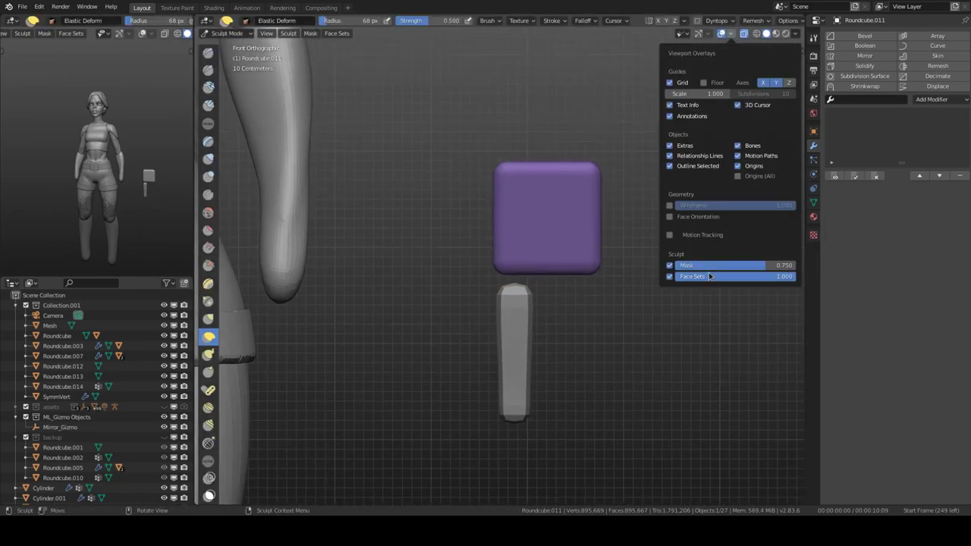
drag(581, 310, 576, 171)
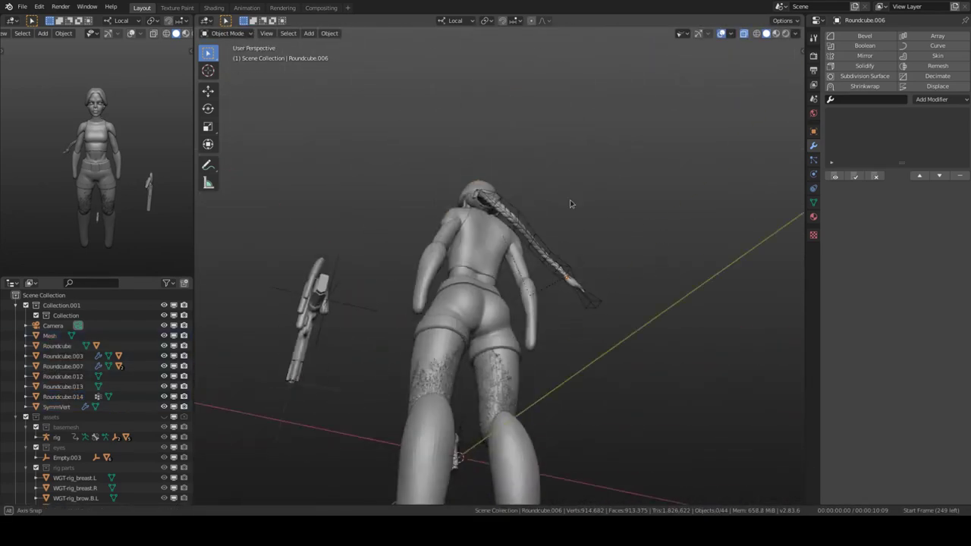
Select one finger, isolate it in local front view, and adjust its position.
click(613, 345)
key(KP_Divide)
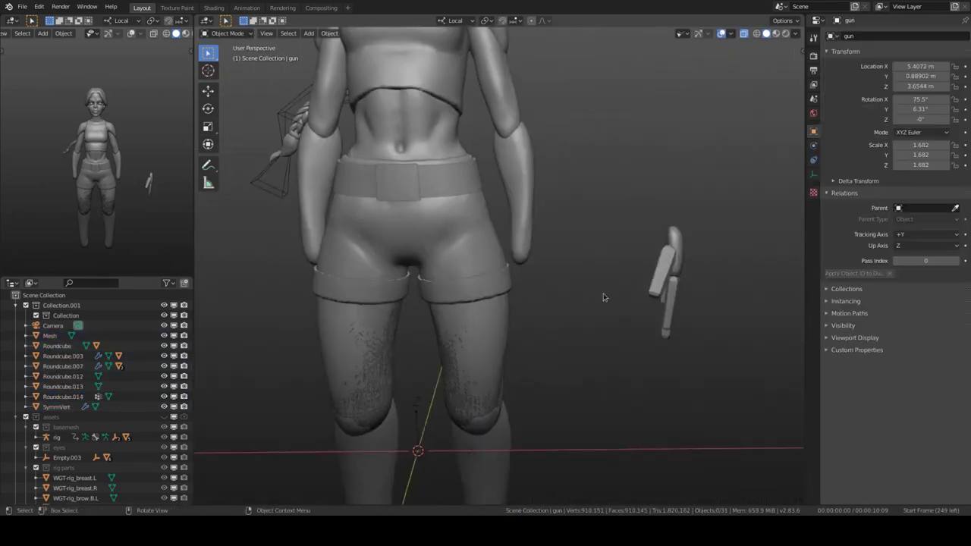
key(KP_1)
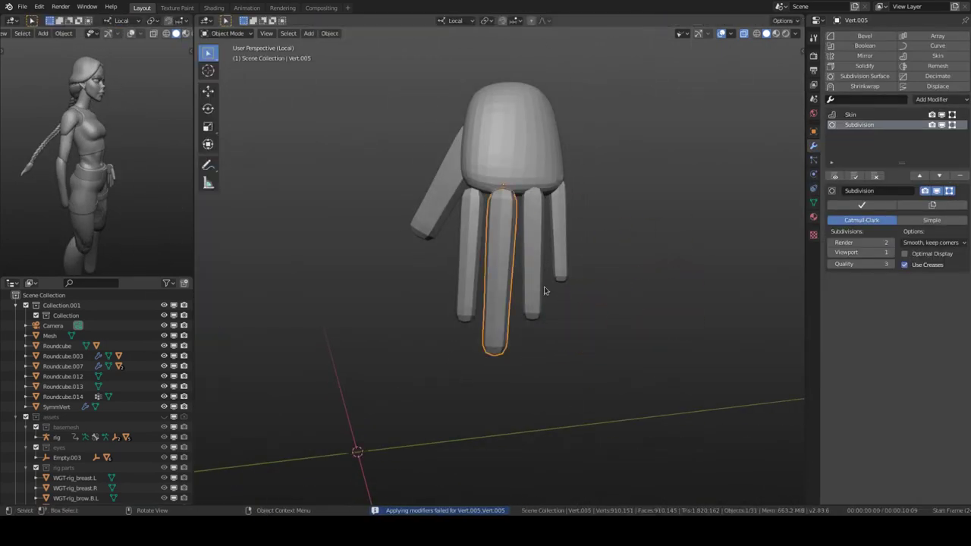
middle_drag(534, 296, 515, 304)
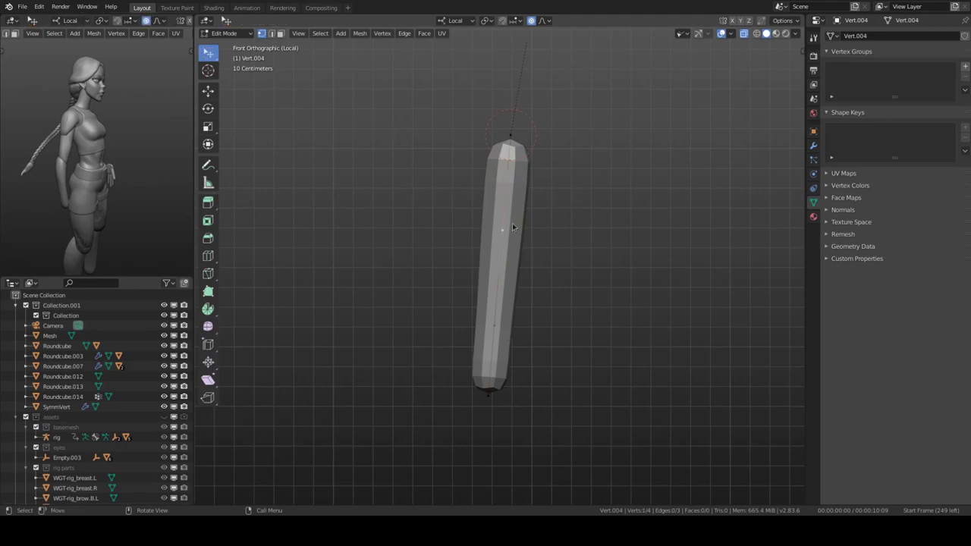
click(476, 385)
key(KP_Divide)
scroll(645, 273, up, 3)
scroll(575, 248, up, 2)
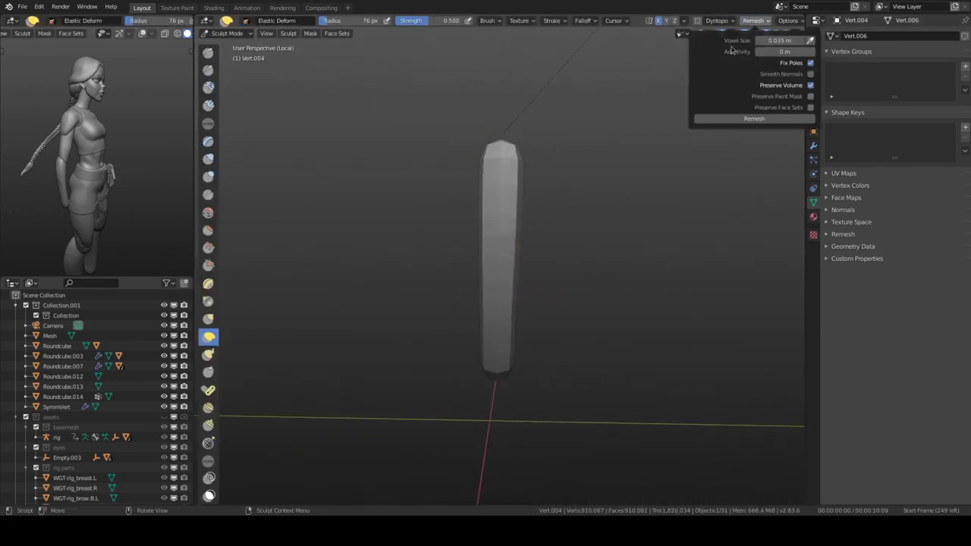
Shape the finger's knuckles and bend with Clay Strips, Elastic Deform and Draw Sharp brushes.
key(ctrl+Tab)
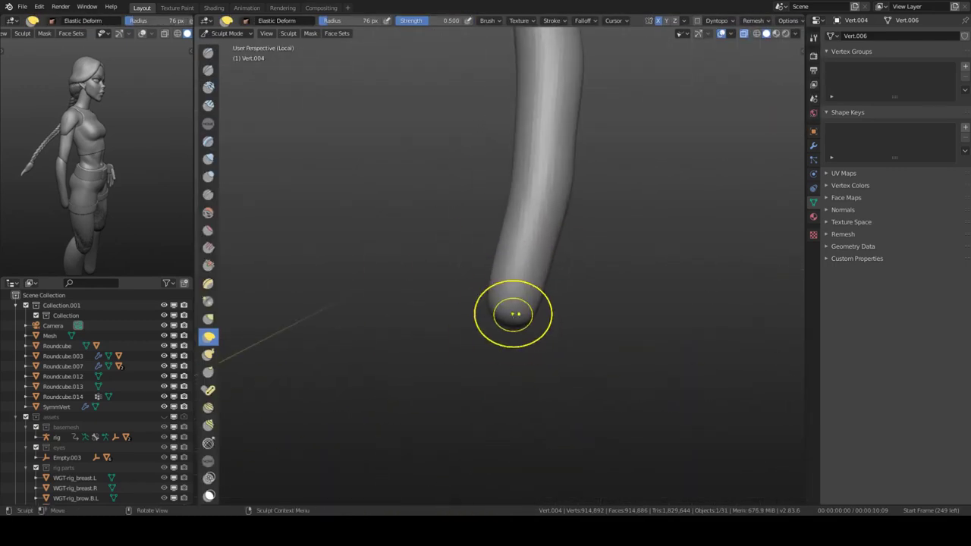
mouse_move(540, 229)
middle_down()
mouse_move(548, 269)
mouse_move(615, 214)
middle_up()
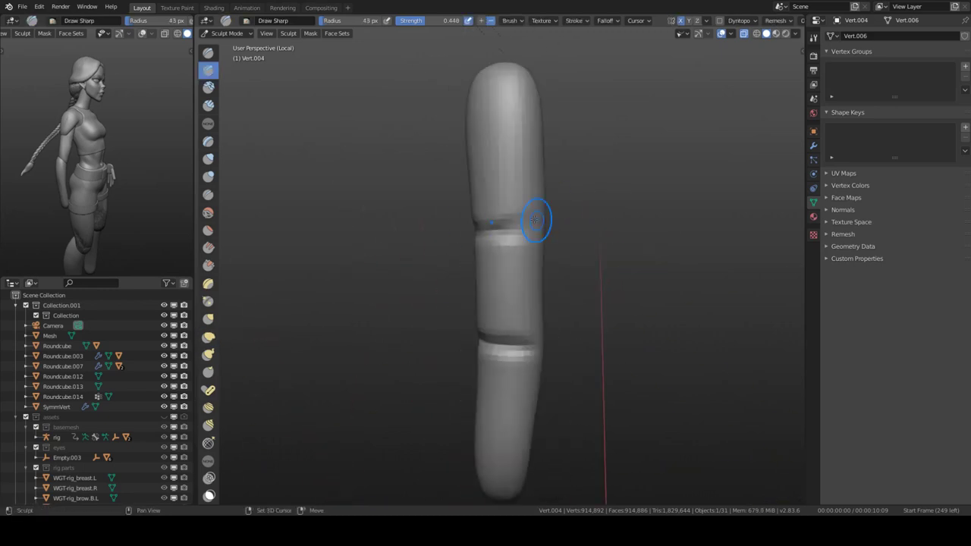
middle_drag(536, 220, 559, 266)
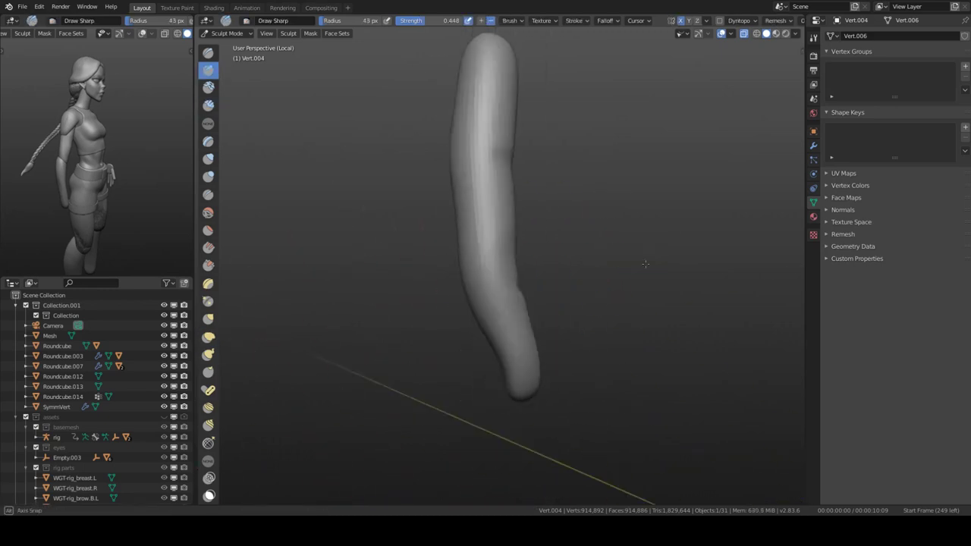
key(c)
middle_drag(645, 263, 511, 285)
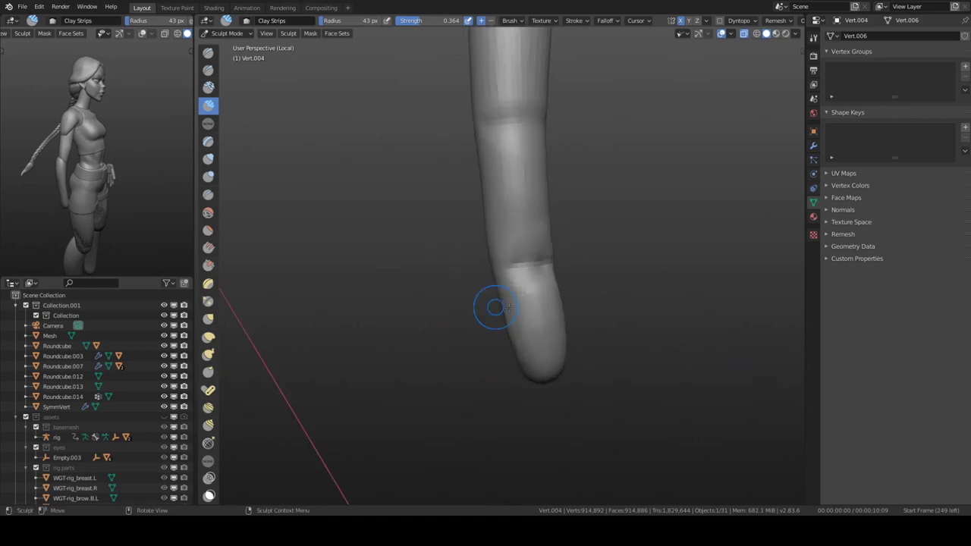
key(e)
middle_drag(531, 294, 507, 300)
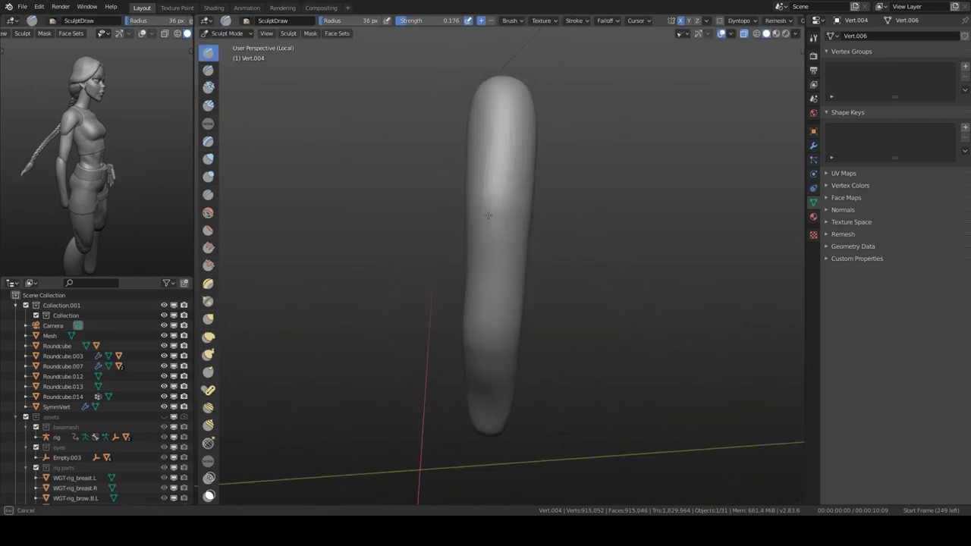
middle_drag(527, 251, 517, 244)
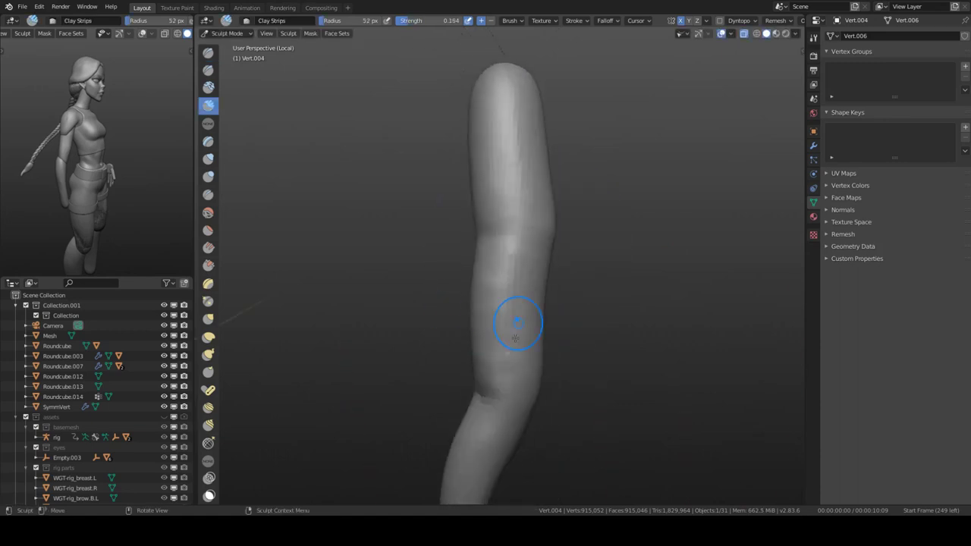
mouse_move(516, 324)
middle_down()
mouse_move(503, 292)
mouse_move(487, 396)
mouse_move(544, 258)
middle_up()
key(e)
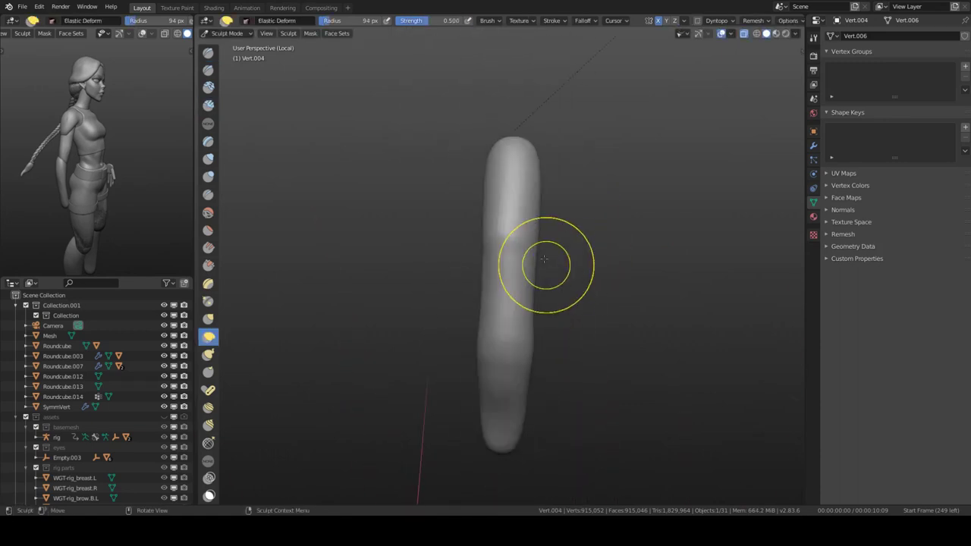
mouse_move(546, 198)
middle_down()
mouse_move(555, 223)
mouse_move(480, 277)
middle_up()
key(shift+d)
Link the finger's modifiers to the other fingers and move one finger under the palm.
mouse_move(456, 390)
middle_down()
mouse_move(490, 228)
mouse_move(433, 317)
middle_up()
key(ctrl+Tab)
key(KP_Divide)
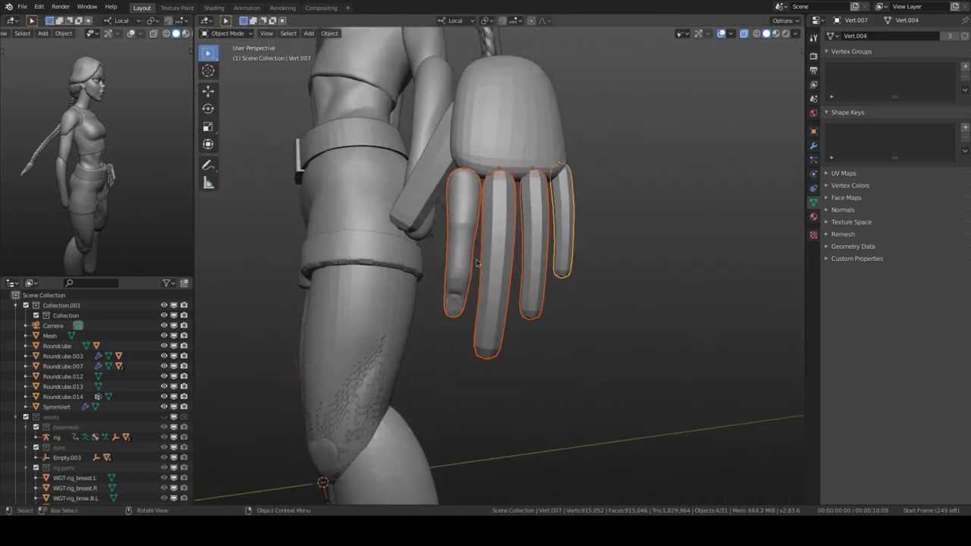
key(b)
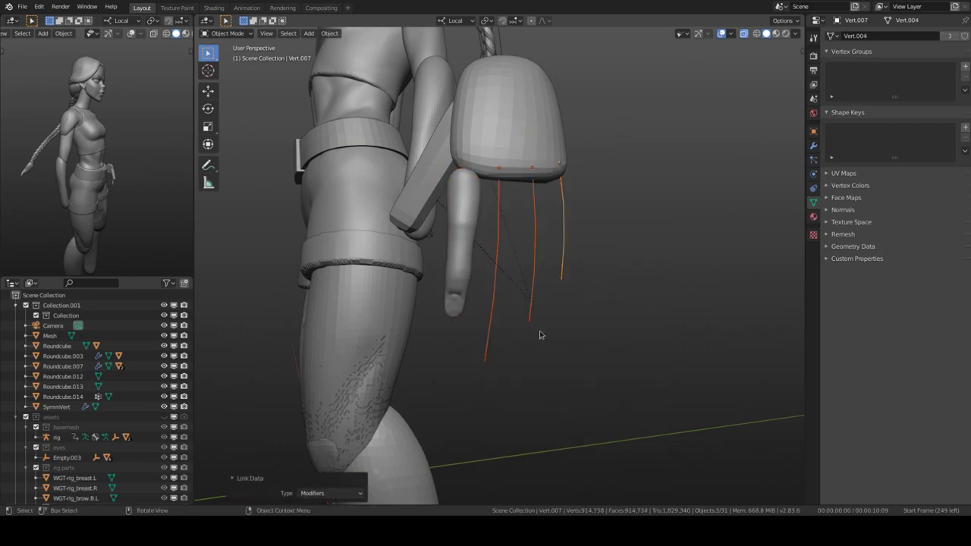
mouse_move(540, 334)
middle_down()
mouse_move(551, 253)
mouse_move(531, 177)
middle_up()
key(g)
click(551, 254)
From the bottom view, rotate the middle finger to angle it under the palm.
click(506, 250)
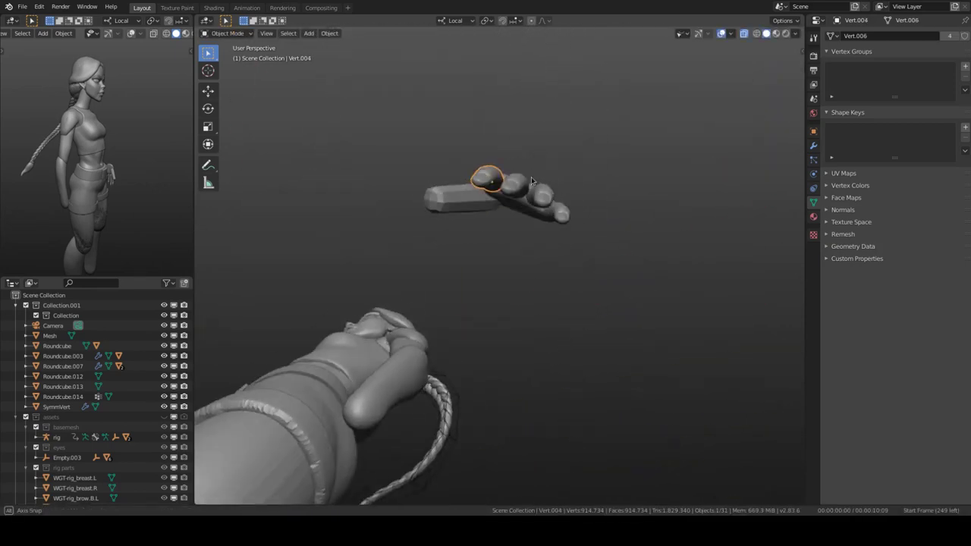
key(grave)
click(609, 223)
key(r)
key(r)
click(621, 293)
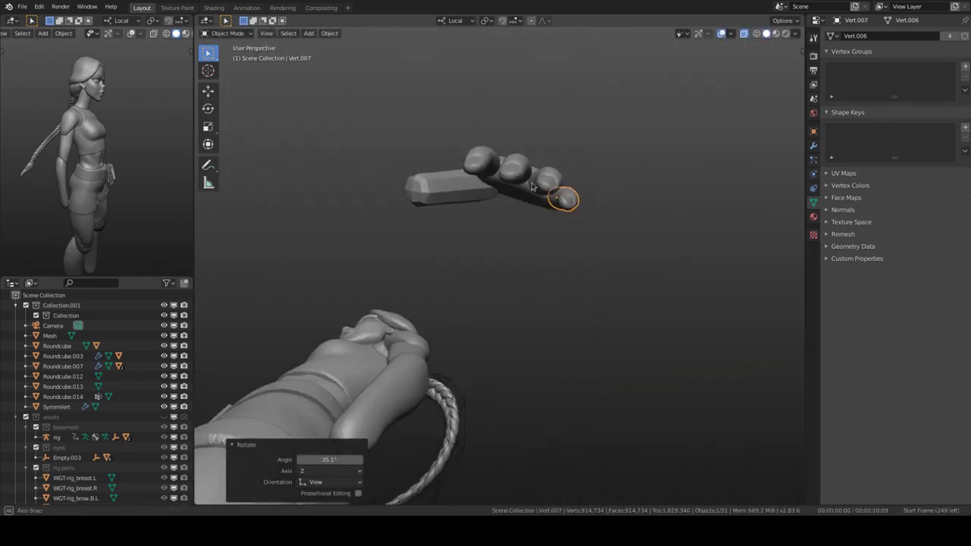
mouse_move(568, 206)
middle_down()
mouse_move(460, 277)
mouse_move(444, 373)
middle_up()
Sculpt the fingertips, stretching the middle finger downward, and check the hand from the front.
key(ctrl+Tab)
scroll(443, 374, up, 2)
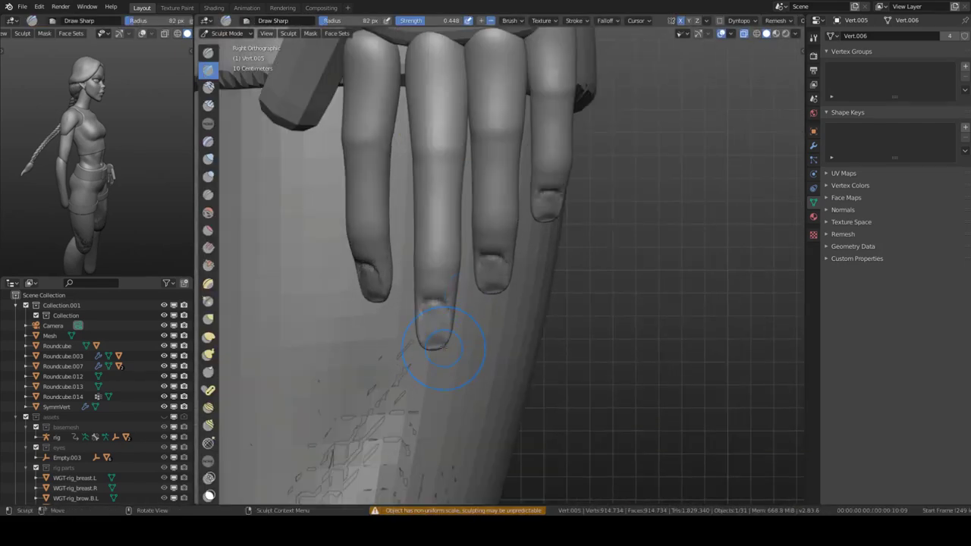
key(Escape)
drag(452, 325, 454, 366)
key(KP_1)
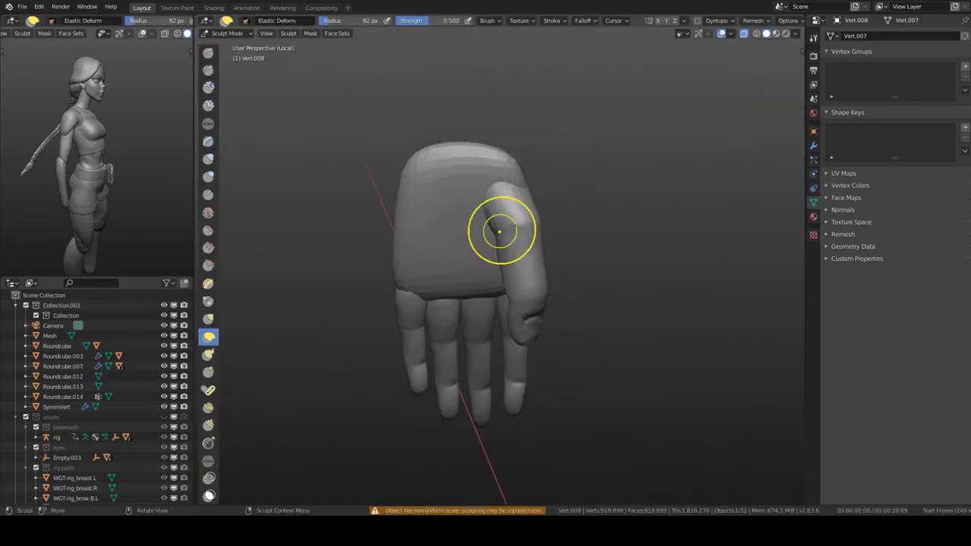
Remesh the palm in Sculpt Mode into a smooth surface, then switch to the Clay and Elastic Deform brushes.
key(ctrl+Tab)
mouse_move(499, 231)
middle_down()
mouse_move(581, 257)
mouse_move(488, 228)
mouse_move(543, 198)
mouse_move(487, 248)
middle_up()
scroll(488, 228, up, 4)
scroll(498, 234, down, 5)
key(ctrl+r)
key(c)
mouse_move(493, 191)
middle_down()
mouse_move(464, 286)
mouse_move(488, 306)
mouse_move(433, 286)
mouse_move(564, 318)
mouse_move(445, 342)
mouse_move(488, 249)
mouse_move(568, 283)
mouse_move(421, 254)
mouse_move(445, 289)
middle_up()
key(e)
Sculpt knuckle bumps across the palm's back with the Clay brush at strength 0.339.
key(ctrl+Tab)
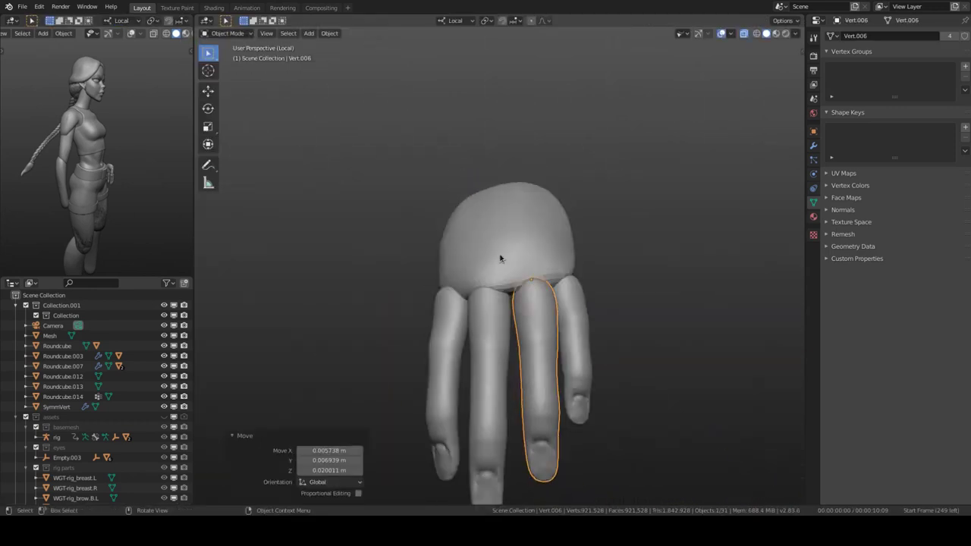
click(499, 259)
key(ctrl+Tab)
key(shift+f)
click(568, 191)
middle_drag(568, 190, 465, 339)
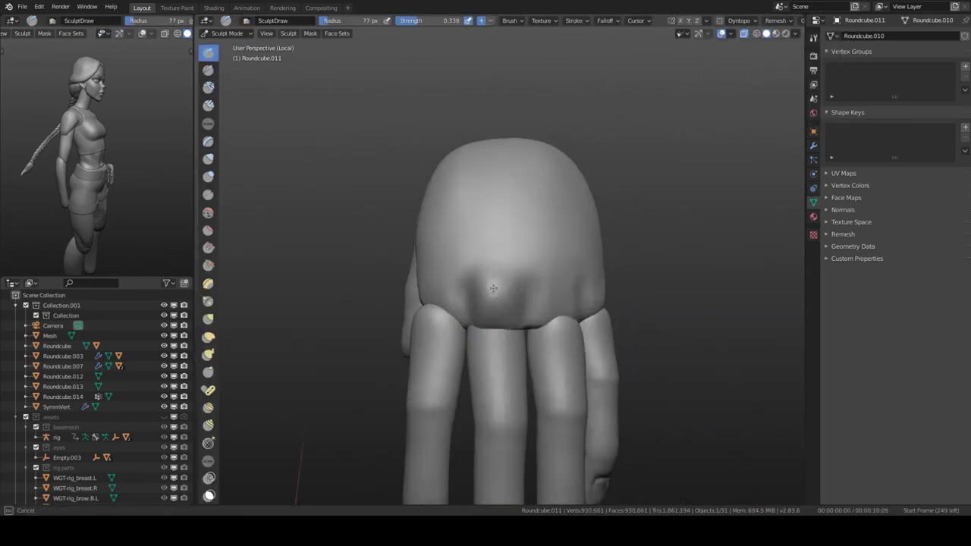
mouse_move(493, 287)
middle_down()
mouse_move(470, 296)
mouse_move(527, 229)
mouse_move(566, 269)
mouse_move(485, 265)
mouse_move(420, 281)
mouse_move(571, 260)
mouse_move(511, 250)
mouse_move(531, 258)
middle_up()
key(c)
key(ctrl+Tab)
Scale the selected fingers along their local Z length axis and move them into place.
click(527, 229)
shift+click(566, 269)
key(s)
key(Escape)
key(s)
key(shift+z)
key(shift+z)
click(538, 253)
key(g)
click(543, 251)
Join the palm, thumb and fingers into one mesh, Roundcube.015.
click(436, 341)
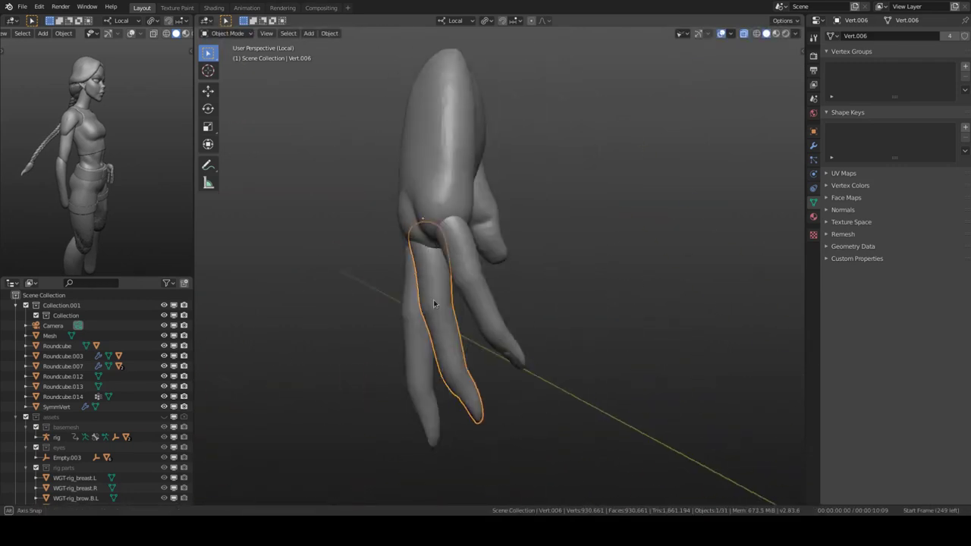
middle_drag(436, 342, 514, 340)
scroll(514, 341, down, 3)
key(KP_Divide)
key(KP_Divide)
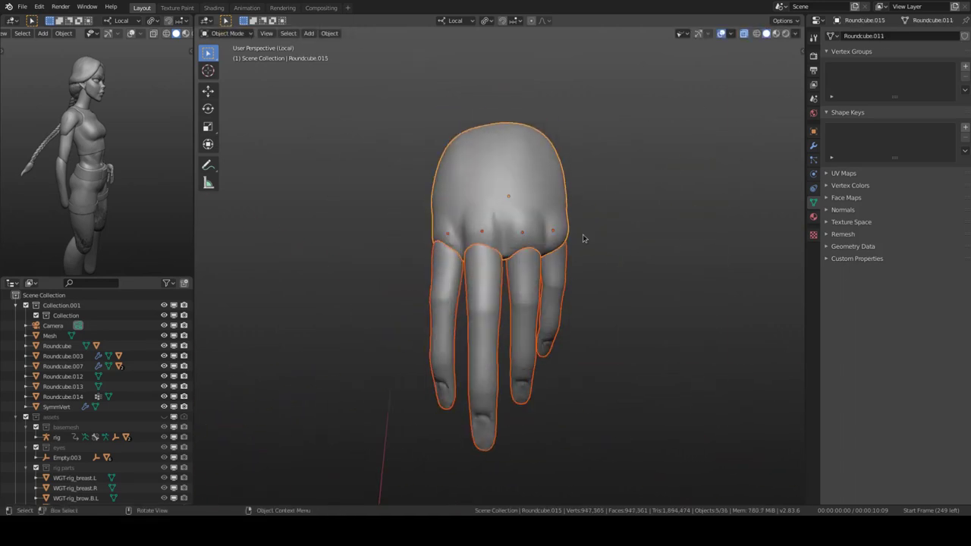
key(ctrl+Tab)
key(ctrl+Tab)
key(ctrl+Tab)
Mask the lower fingers, extract the glove shell, and blend the joins with Clay Strips.
middle_drag(603, 212, 552, 295)
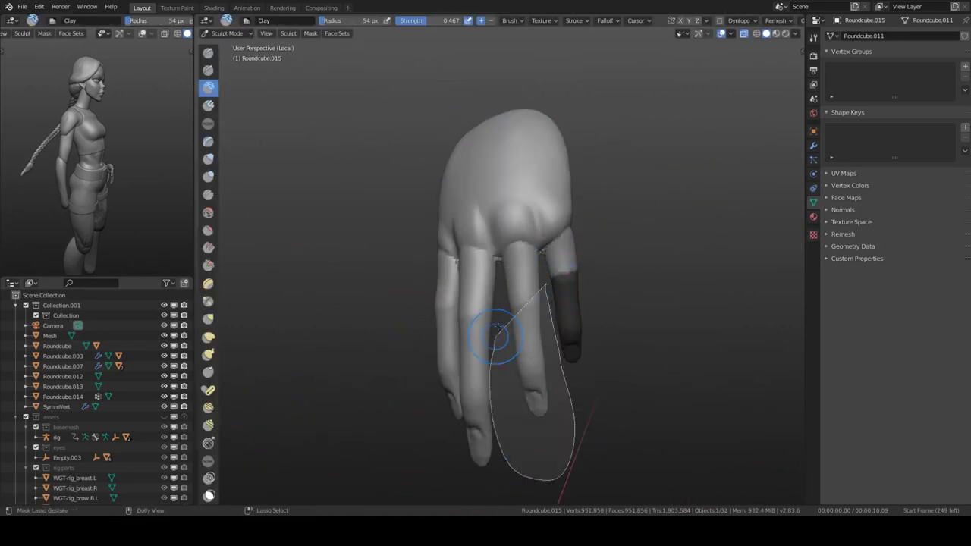
ctrl+shift+drag(497, 334, 495, 303)
middle_drag(495, 304, 325, 260)
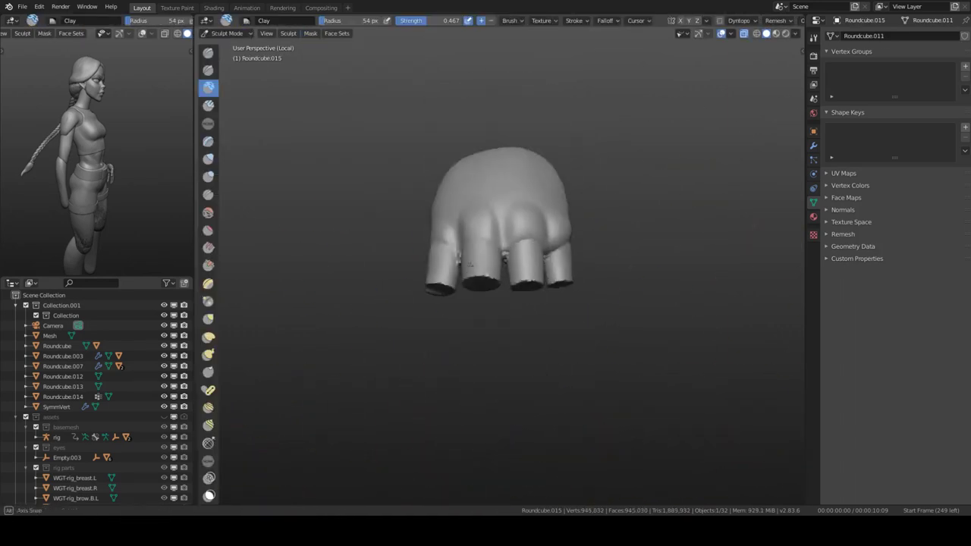
click(518, 367)
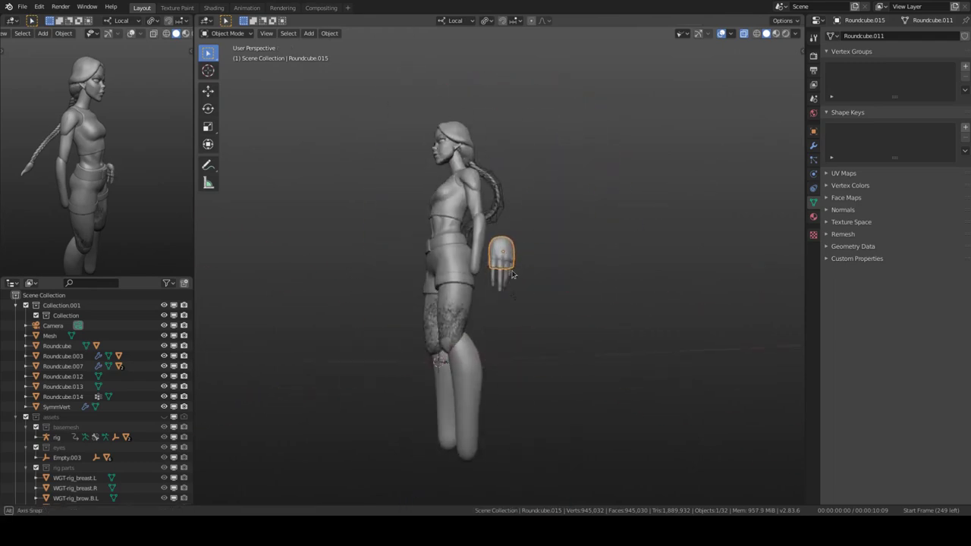
shift+click(509, 242)
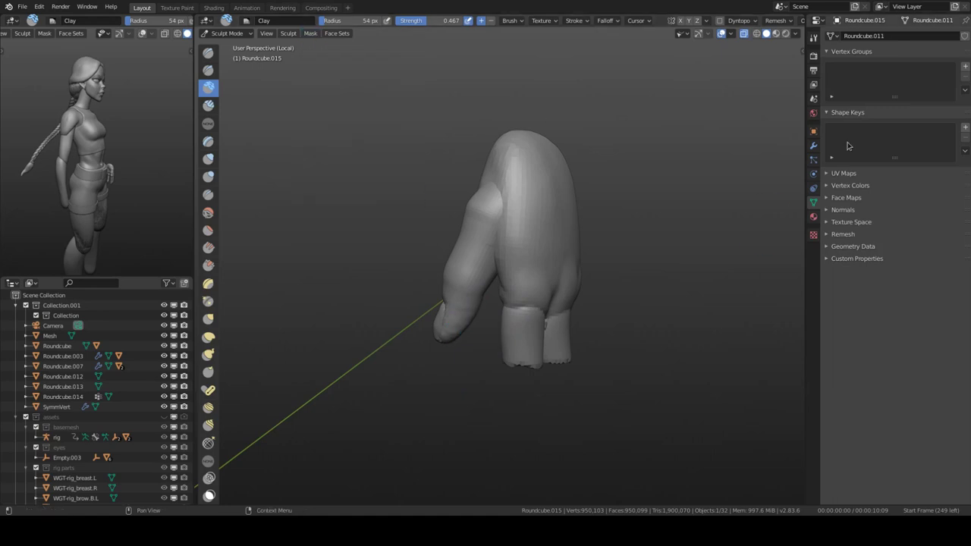
key(c)
mouse_move(481, 245)
middle_down()
mouse_move(529, 242)
mouse_move(592, 263)
middle_up()
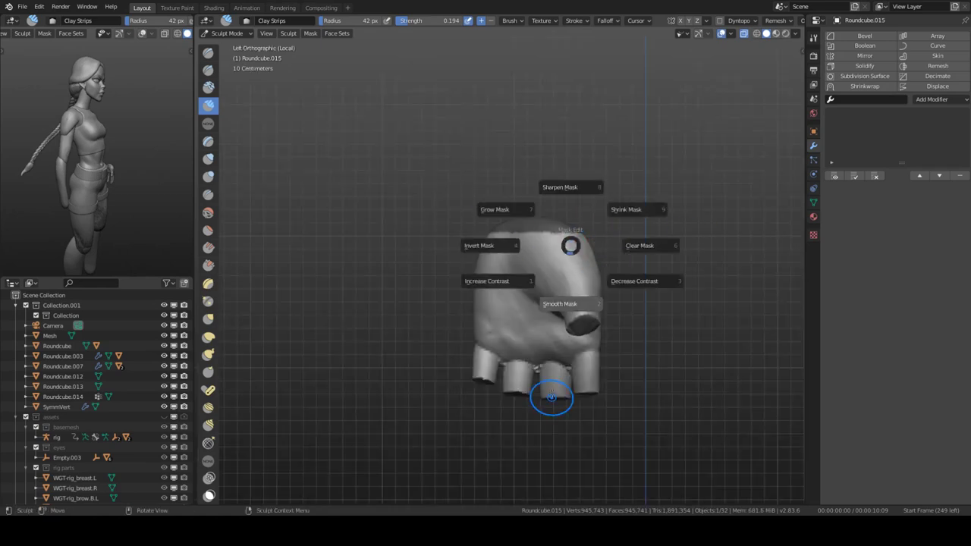
Invert the glove's mask and use Mask Slice to cut off the masked top.
key(4)
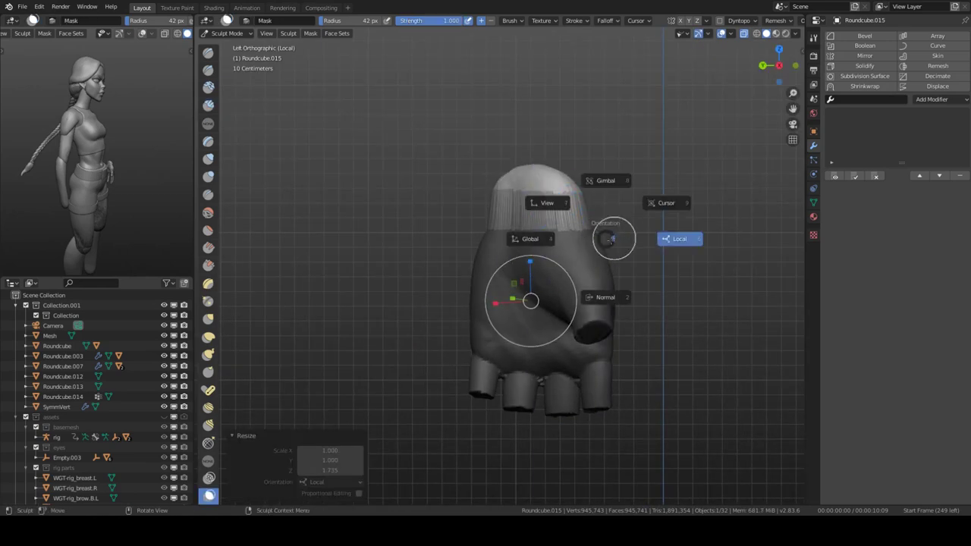
click(480, 212)
middle_drag(480, 212, 569, 235)
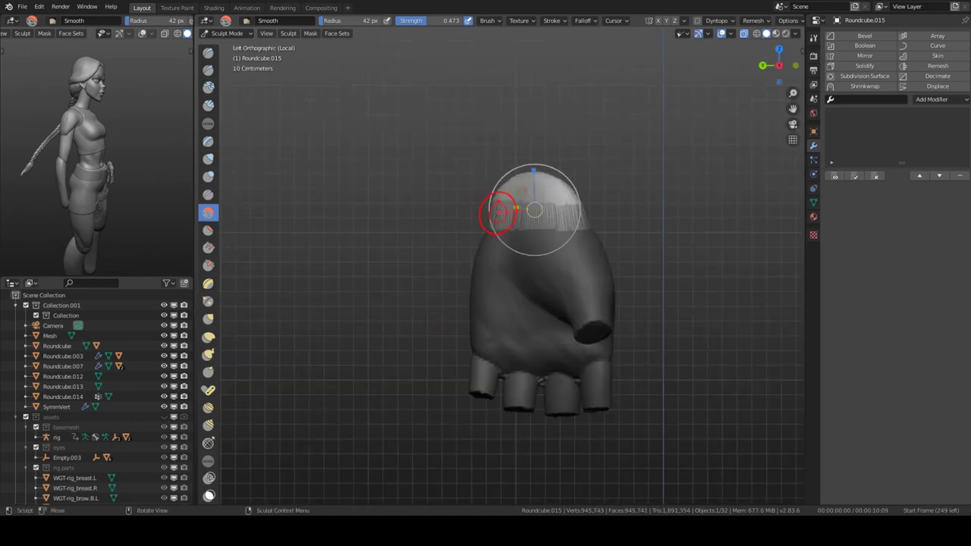
middle_drag(533, 210, 523, 250)
click(310, 33)
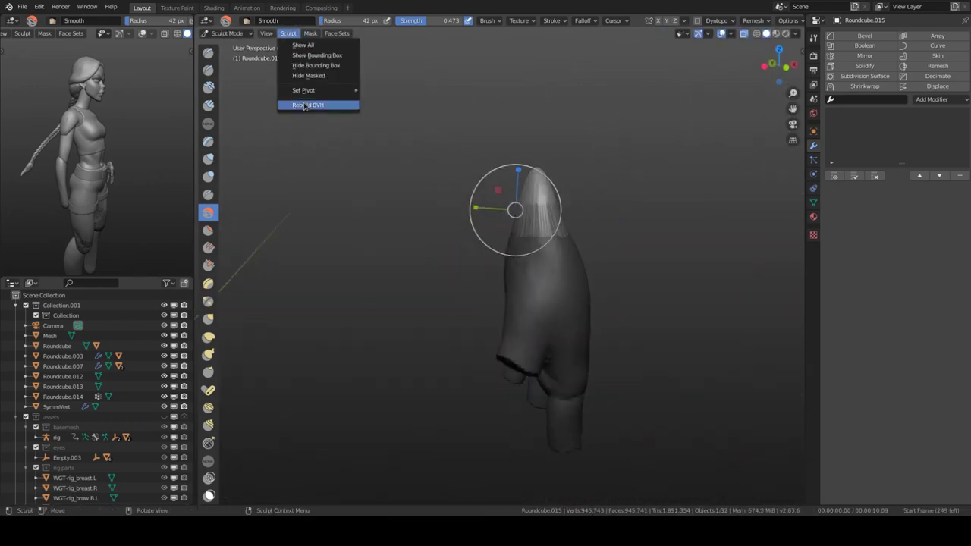
key(ctrl+z)
mouse_move(605, 277)
middle_down()
mouse_move(471, 216)
mouse_move(497, 230)
middle_up()
key(ctrl+z)
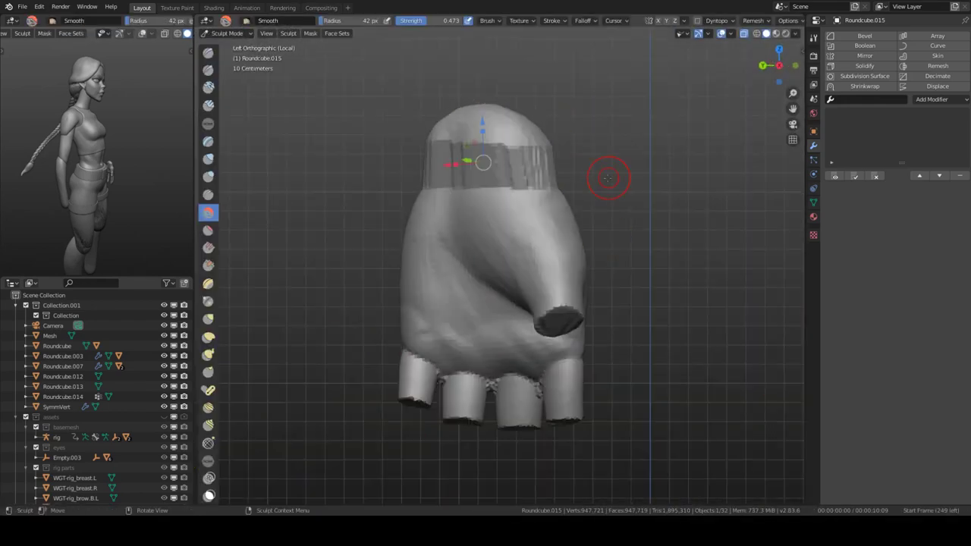
click(310, 34)
click(329, 205)
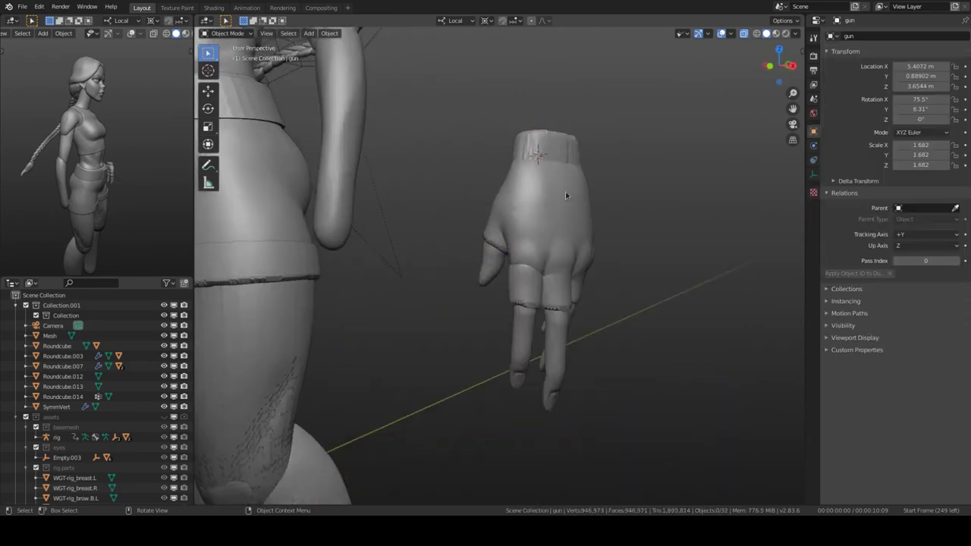
Parent the glove to the hand with Ctrl+P > Object and place the hand beside the figure's hip.
alt+click(551, 223)
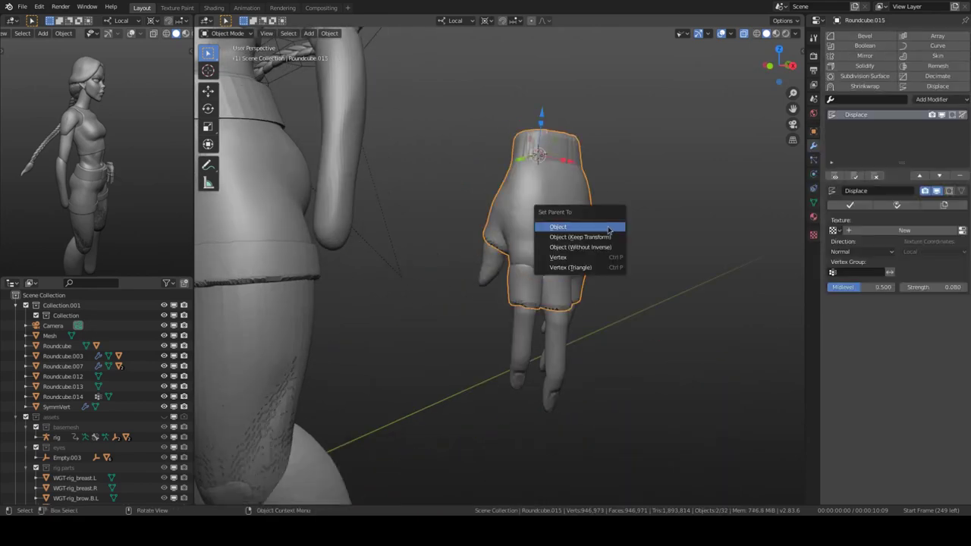
click(608, 227)
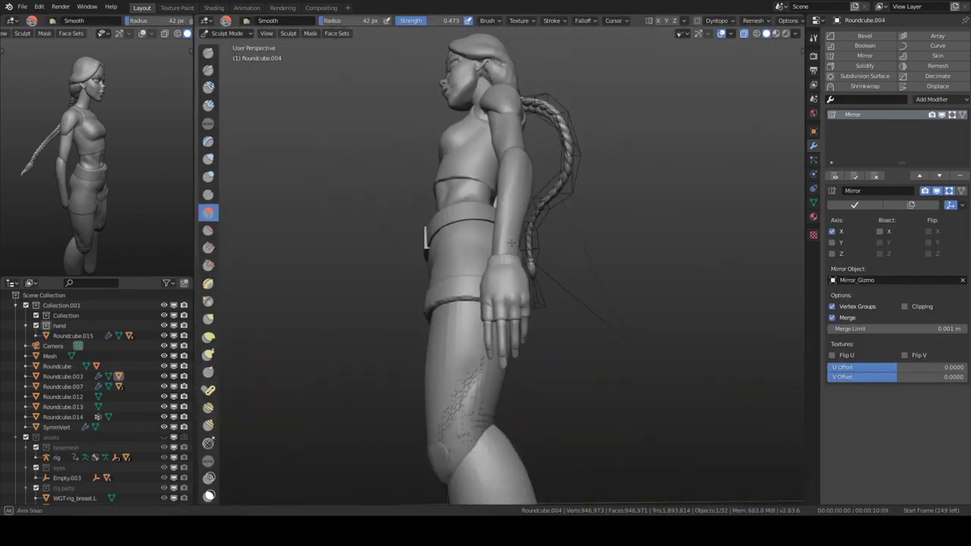
mouse_move(493, 253)
middle_down()
mouse_move(507, 332)
mouse_move(442, 366)
middle_up()
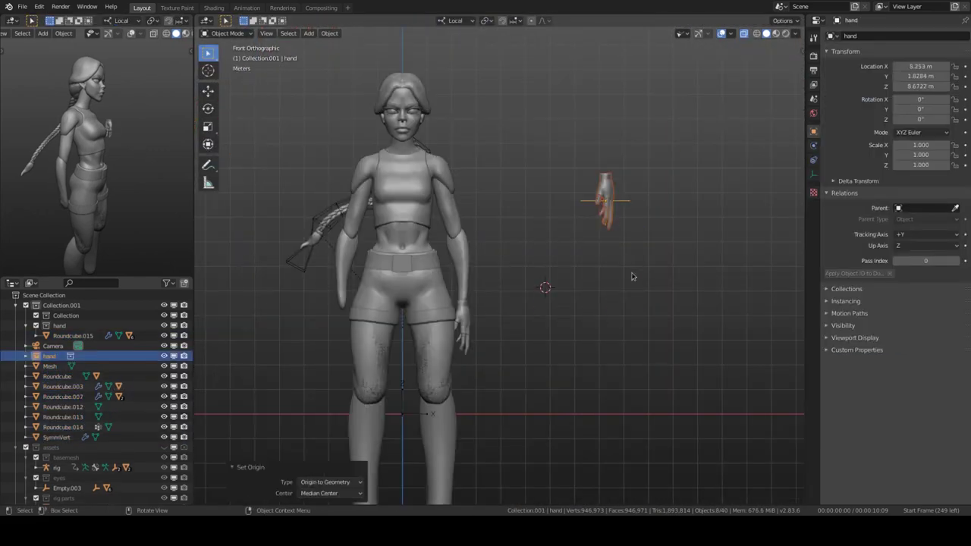
middle_drag(463, 294, 454, 294)
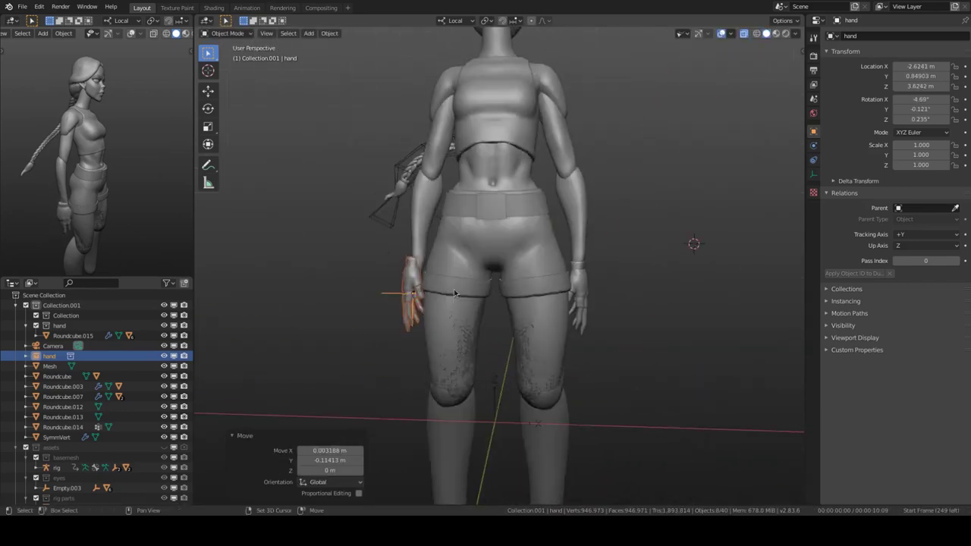
scroll(454, 293, down, 3)
scroll(548, 301, down, 5)
middle_drag(548, 301, 392, 328)
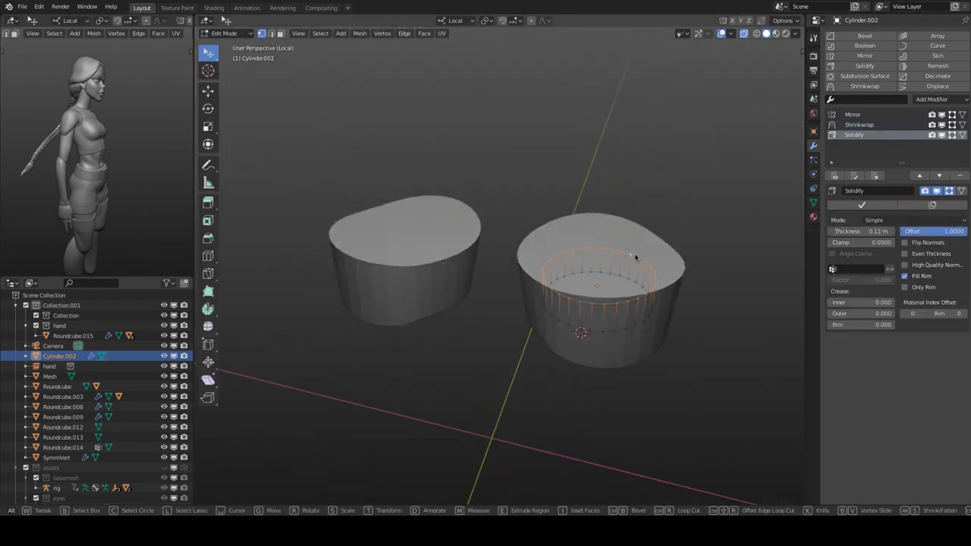
Return to the full character and build up creases on the shorts with the Clay Strips and Clay brushes.
key(Tab)
key(KP_Divide)
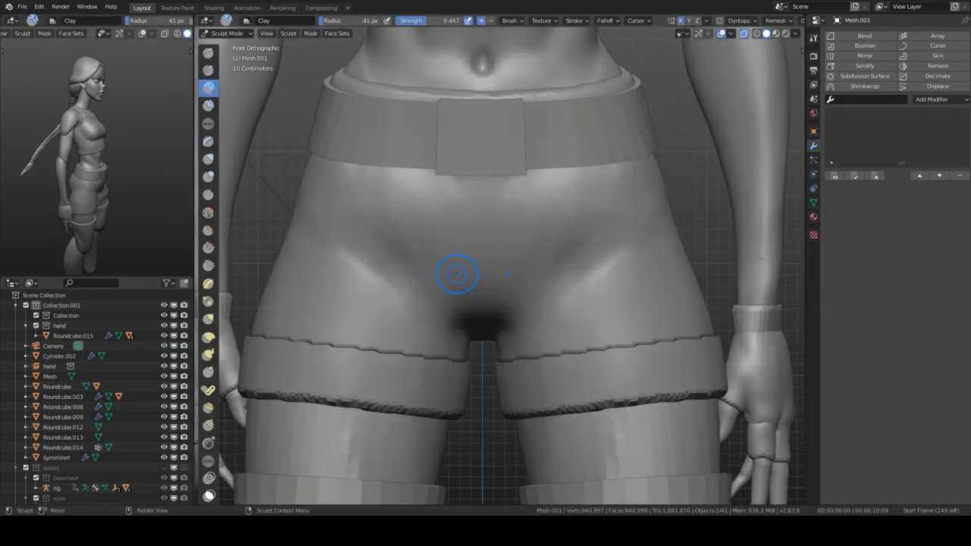
key(c)
mouse_move(464, 266)
middle_down()
mouse_move(461, 240)
mouse_move(563, 227)
mouse_move(540, 280)
mouse_move(498, 223)
mouse_move(465, 257)
mouse_move(477, 246)
middle_up()
key(shift+c)
key(f)
Sculpt the front fly seam with the Draw brush, then open the thigh bands alone in Edit Mode.
middle_drag(441, 209, 395, 275)
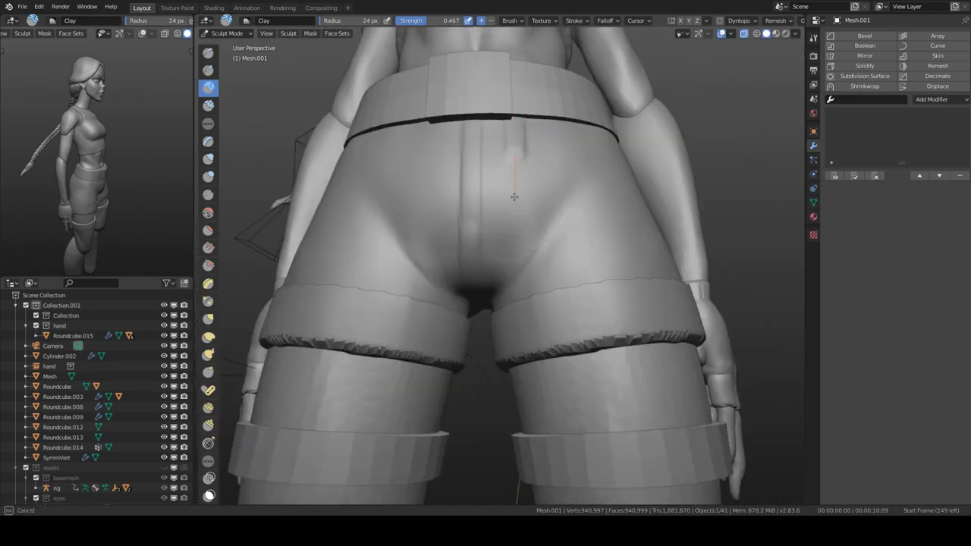
scroll(395, 275, up, 3)
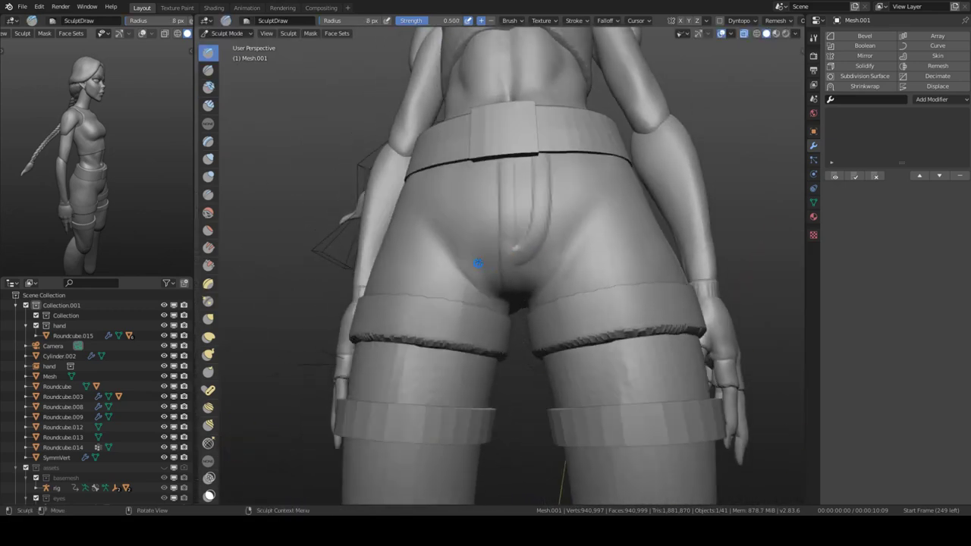
key(x)
mouse_move(473, 265)
middle_down()
mouse_move(477, 219)
mouse_move(451, 254)
mouse_move(579, 227)
mouse_move(401, 299)
mouse_move(585, 299)
mouse_move(494, 314)
mouse_move(520, 347)
mouse_move(450, 291)
middle_up()
alt+middle_drag(501, 323, 540, 351)
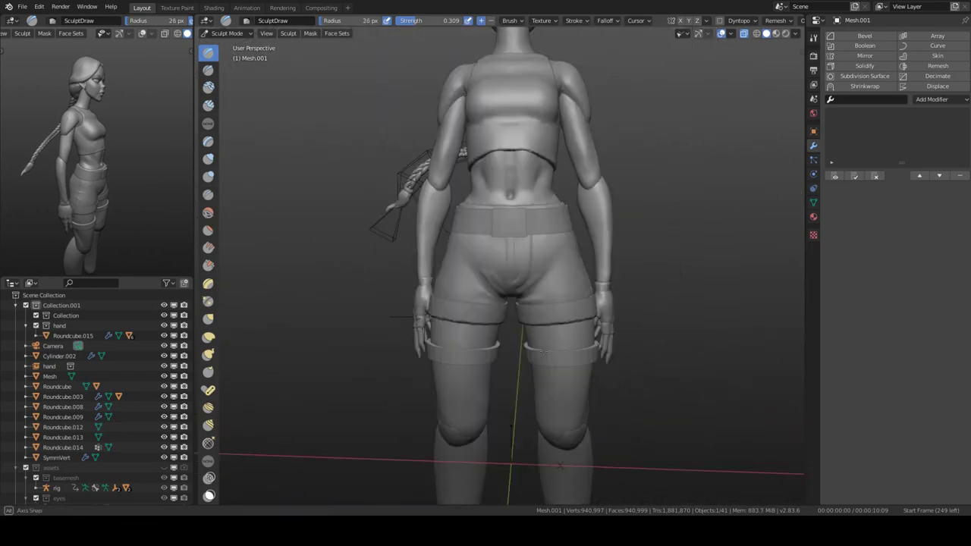
key(KP_Divide)
key(Tab)
Hollow the thigh bands by selecting their inner linked regions and deleting those vertices.
scroll(671, 226, up, 3)
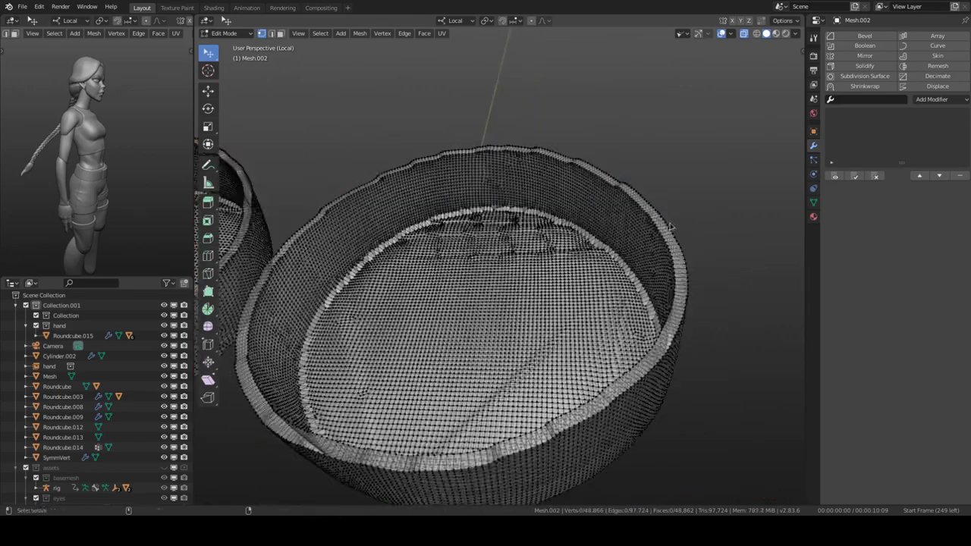
key(l)
scroll(577, 261, down, 2)
key(x)
scroll(525, 294, down, 2)
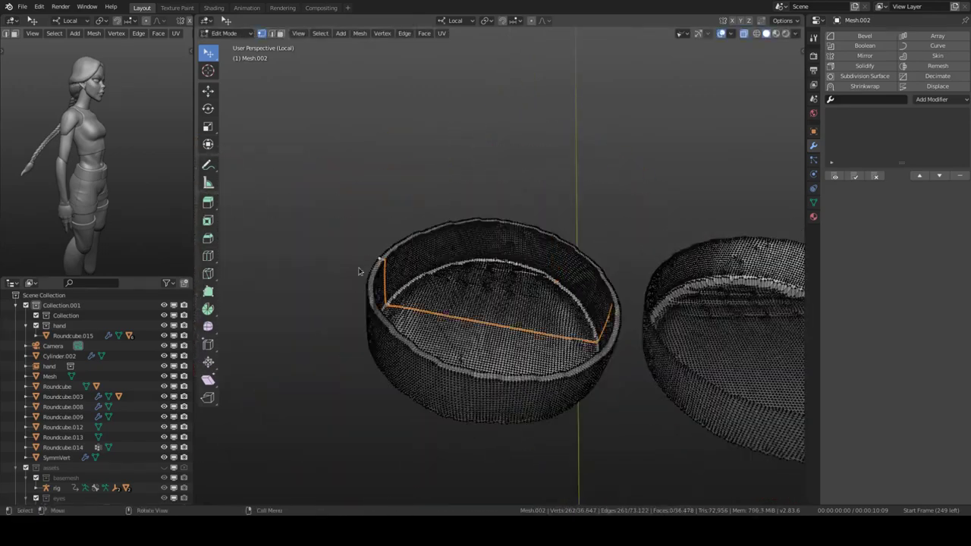
scroll(359, 271, up, 2)
key(l)
key(x)
click(433, 331)
scroll(621, 216, down, 2)
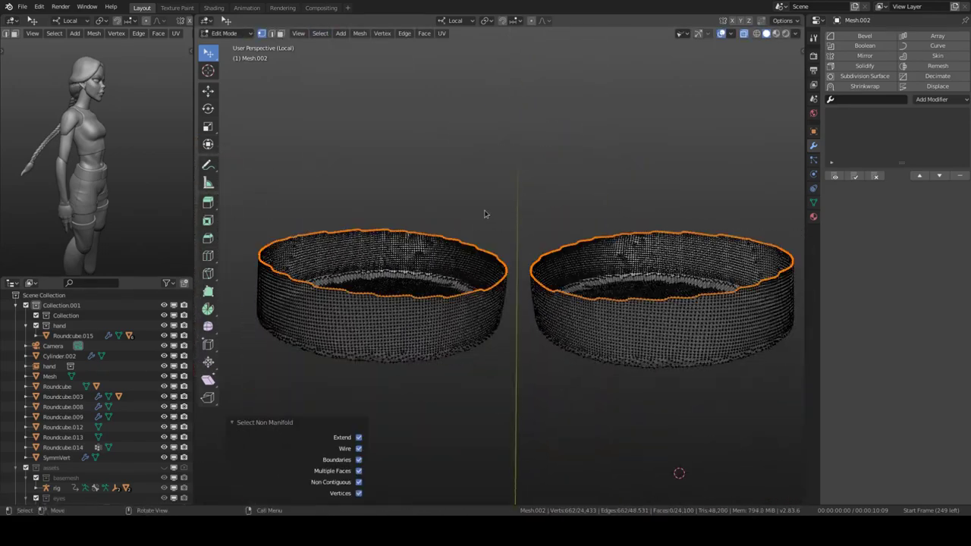
key(Tab)
Sculpt a pocket into the back of the shorts, then view the character from the front.
key(KP_Divide)
scroll(559, 310, up, 4)
middle_drag(546, 251, 565, 238)
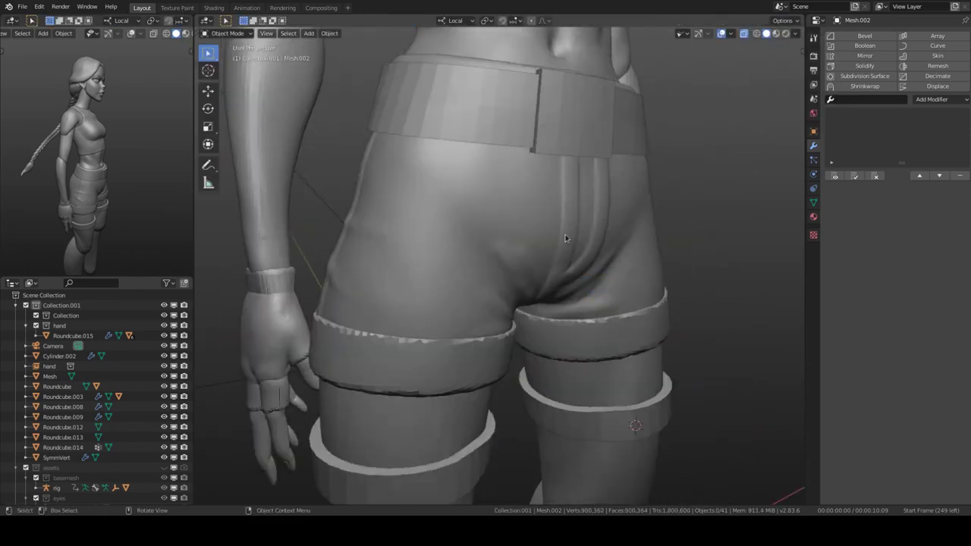
scroll(565, 238, down, 3)
click(524, 201)
key(ctrl+Tab)
scroll(486, 243, up, 3)
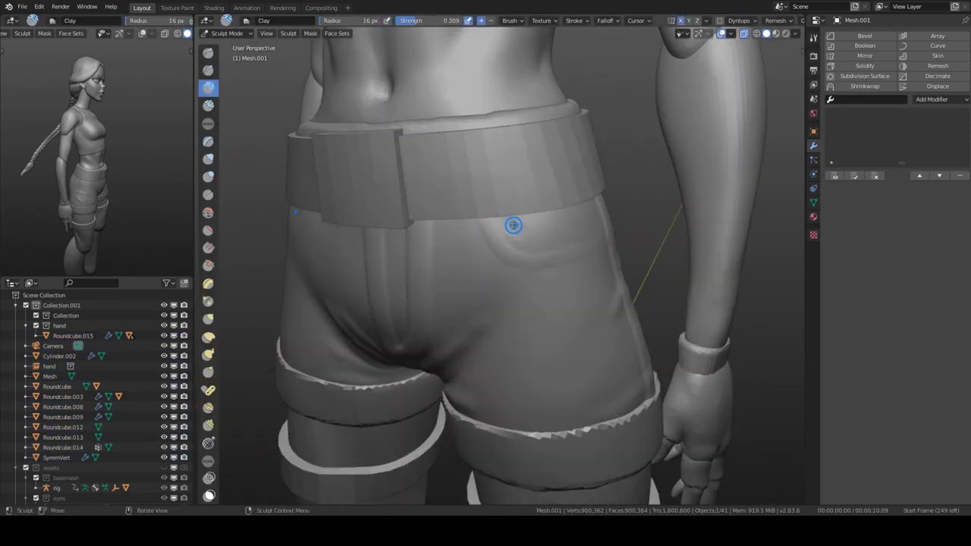
middle_drag(507, 256, 537, 236)
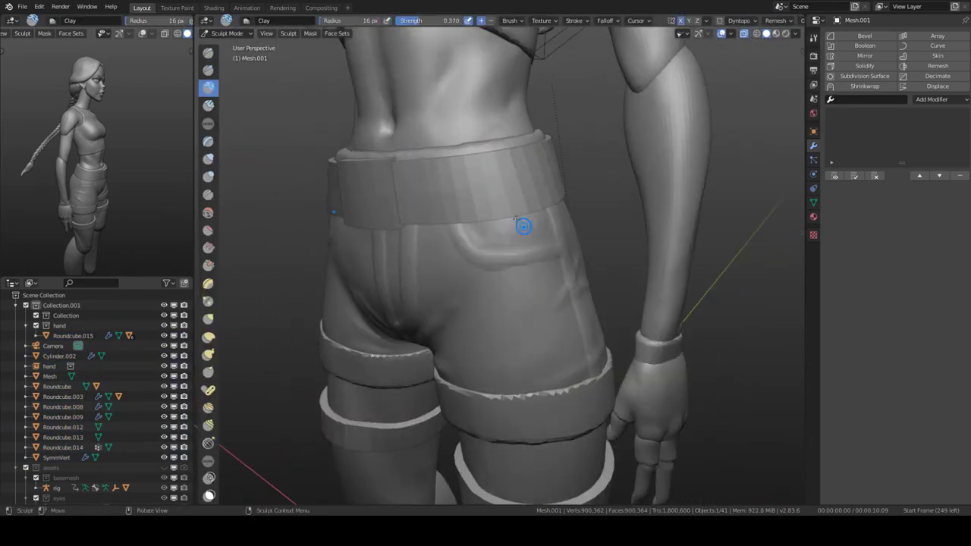
key(ctrl+Tab)
key(KP_1)
scroll(465, 330, down, 3)
scroll(518, 263, up, 4)
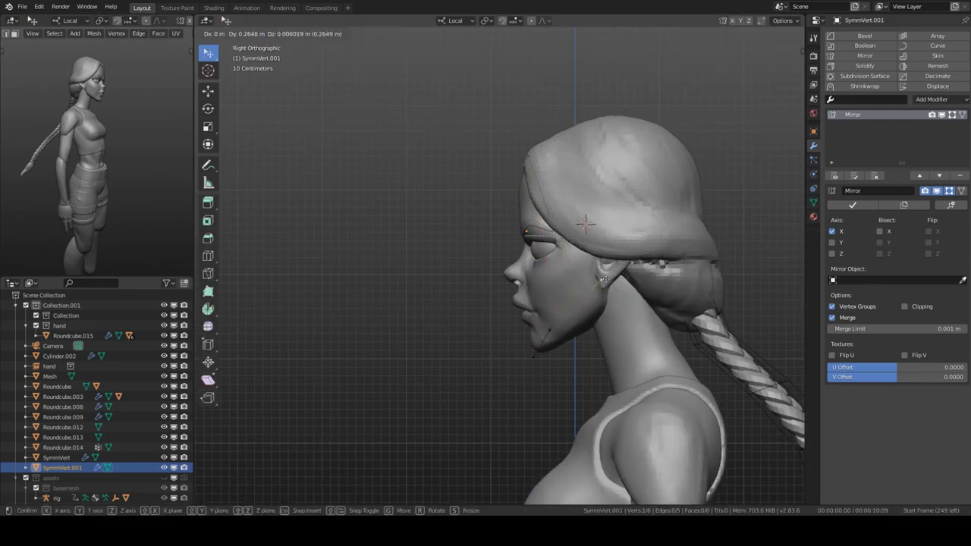
Shape the mirrored bangs beside the face by scaling and moving the strand vertices.
click(611, 359)
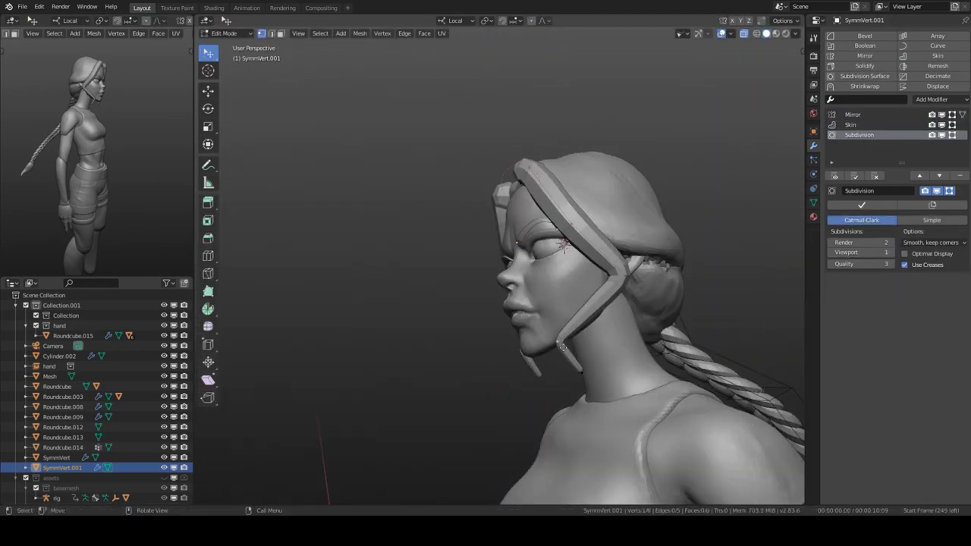
mouse_move(611, 360)
middle_down()
mouse_move(583, 282)
mouse_move(556, 285)
middle_up()
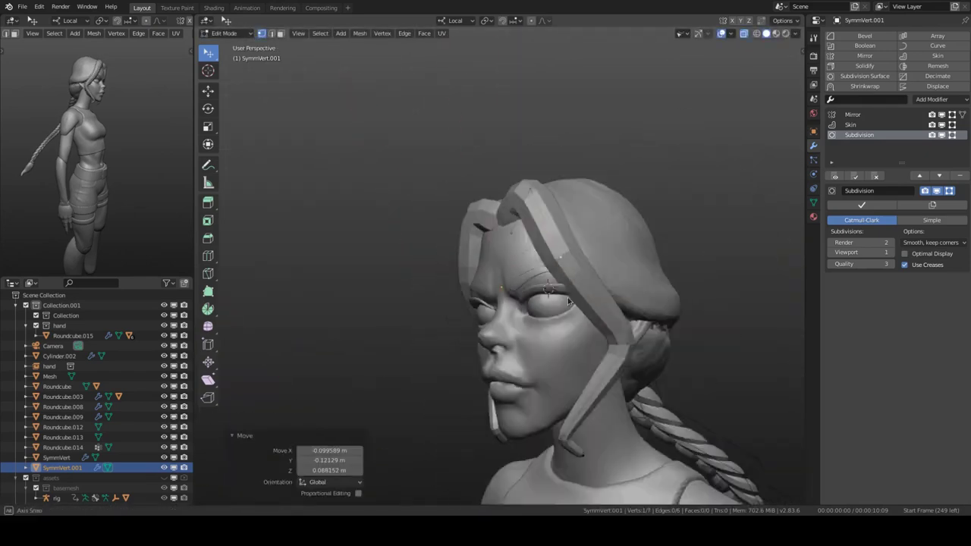
click(526, 208)
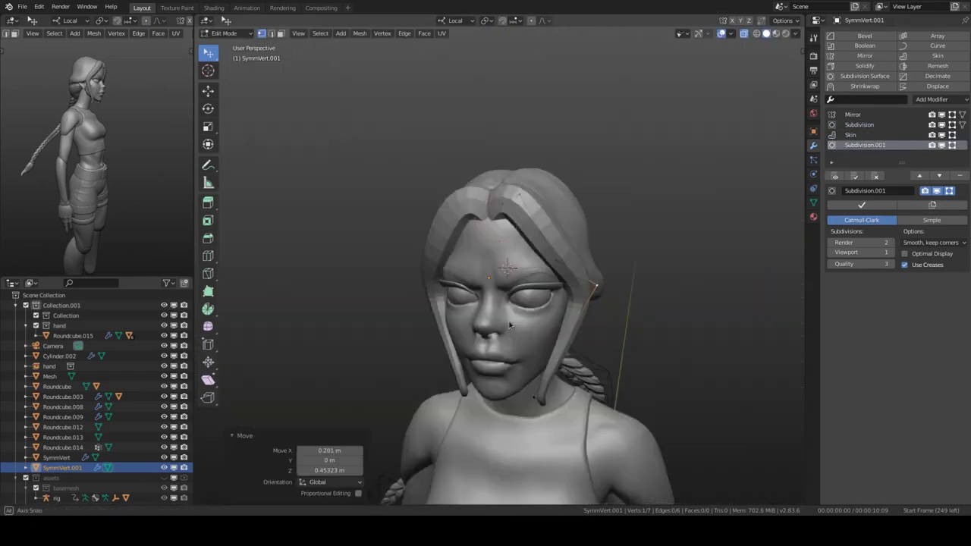
middle_drag(525, 208, 586, 369)
key(g)
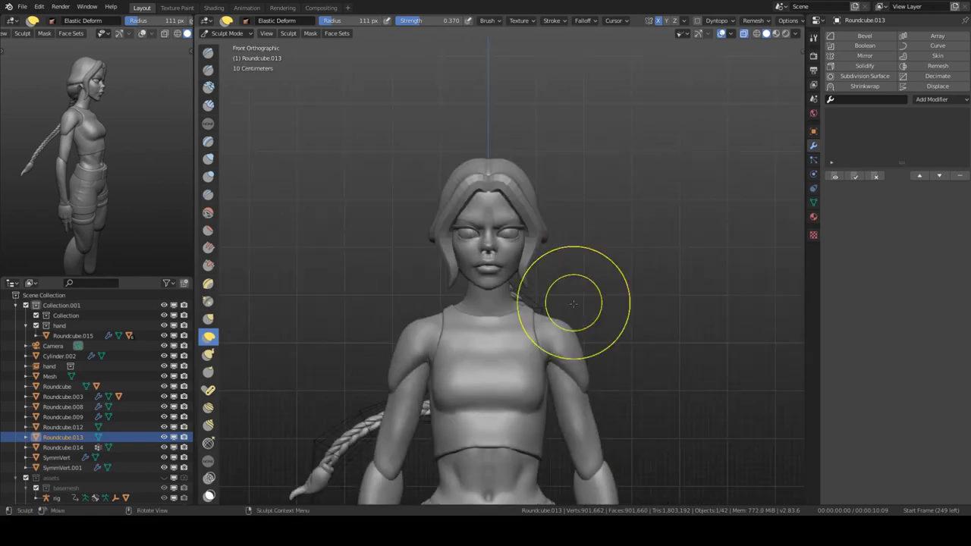
Select the second braid object to inspect its SimpleDeform and Lattice modifiers.
key(ctrl+Tab)
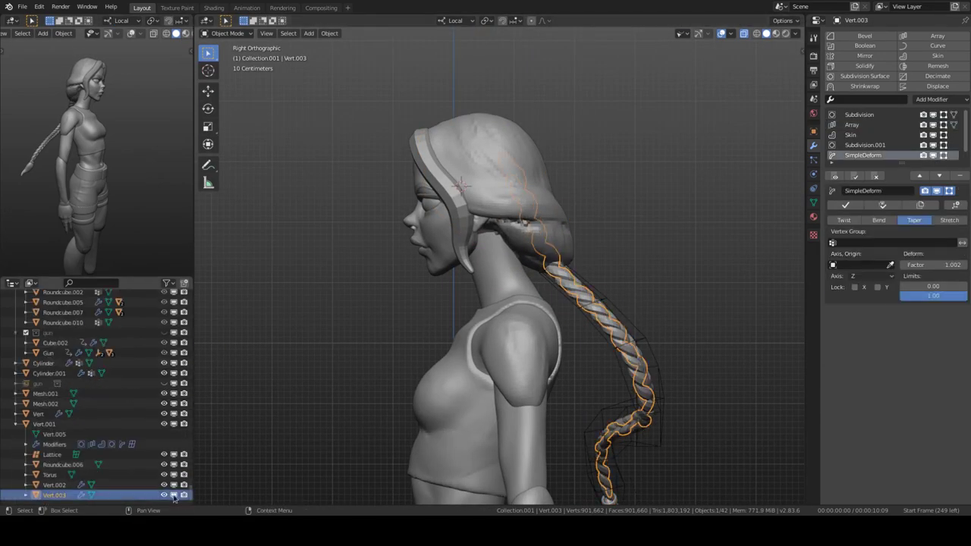
click(578, 294)
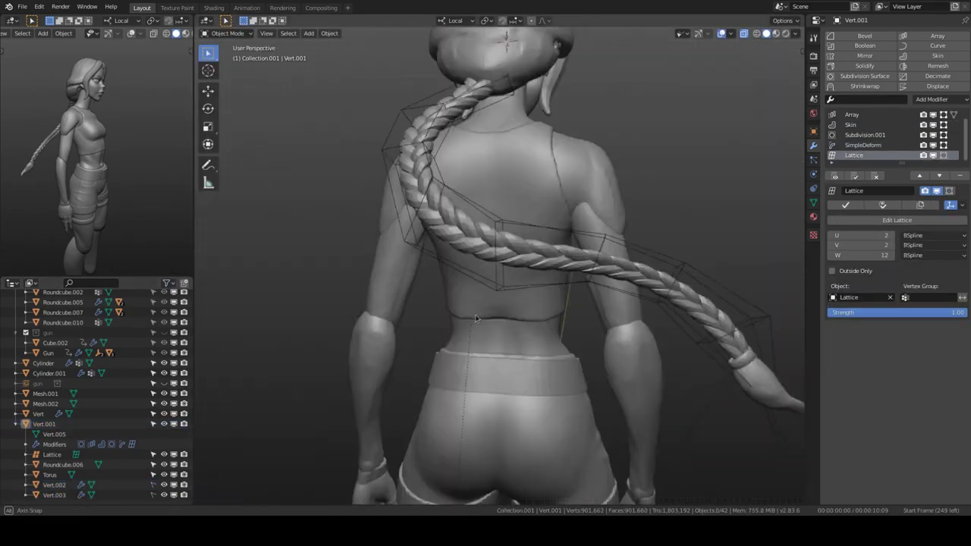